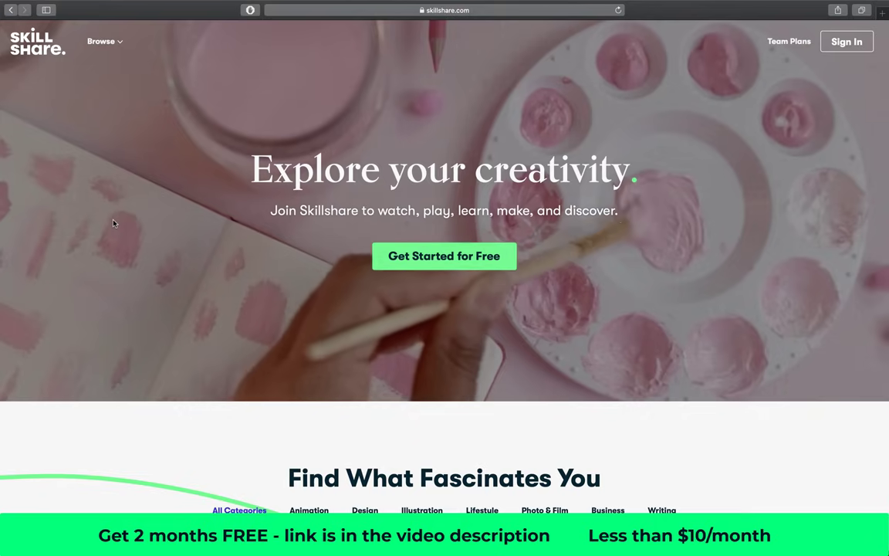
Browse the Skillshare homepage's Animation, Design and Illustration course categories.
scroll(113, 223, "down", 4)
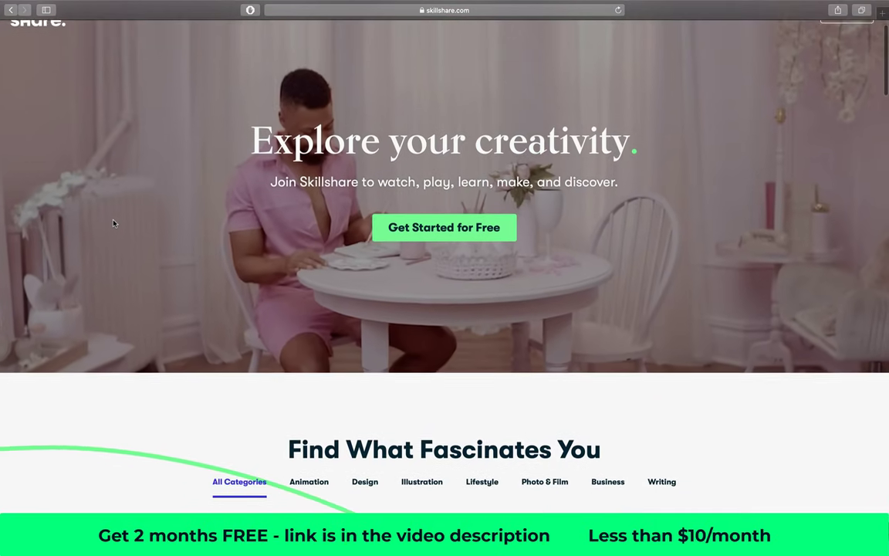
scroll(112, 223, "down", 5)
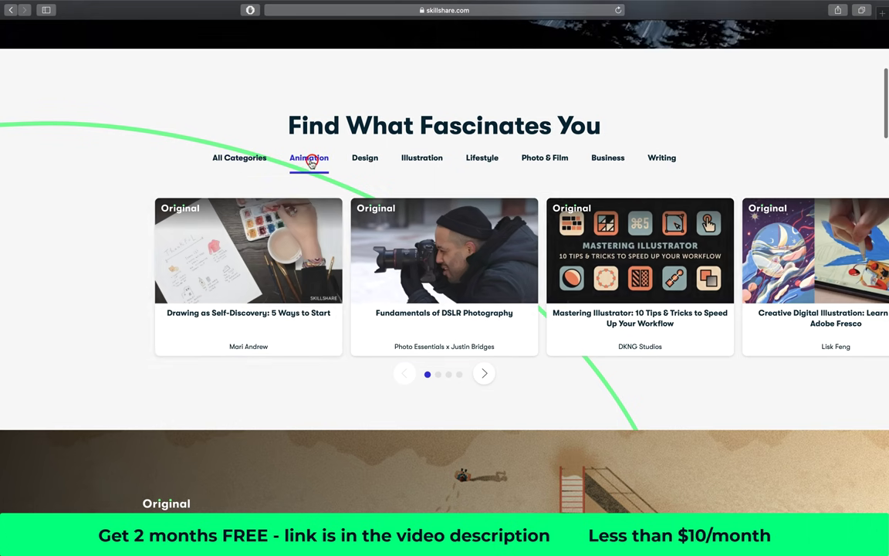
left_click(311, 160)
left_click(377, 163)
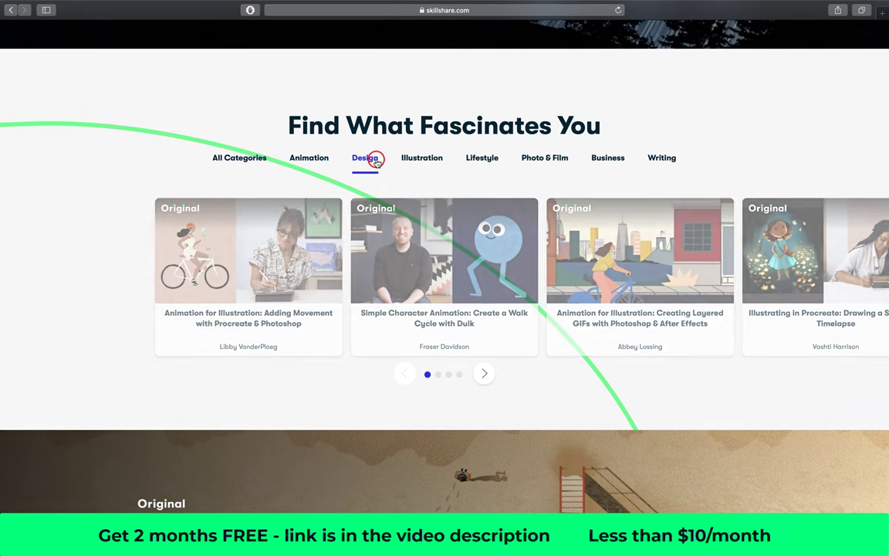
left_click(432, 163)
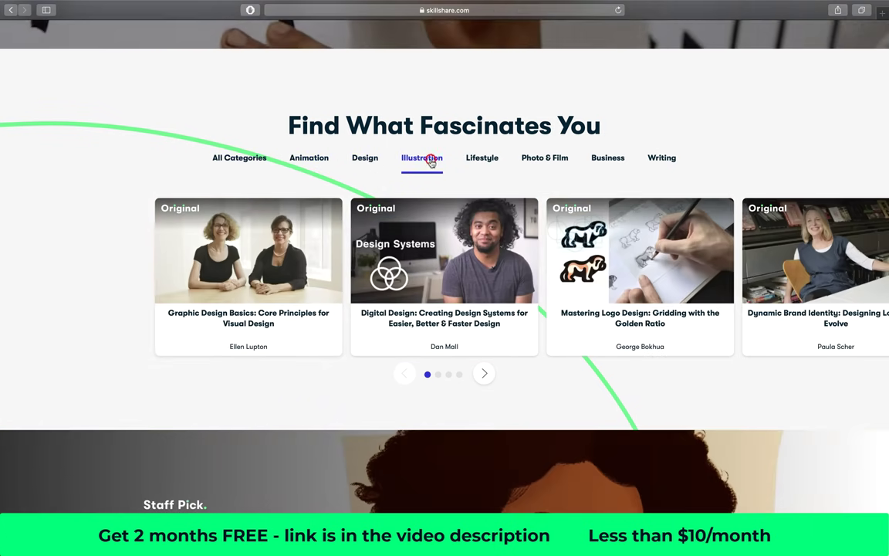
Scroll down to the iPhone Filmmaking: Create Cinematic Video With Your Phone class and highlight its title.
scroll(54, 244, "down", 8)
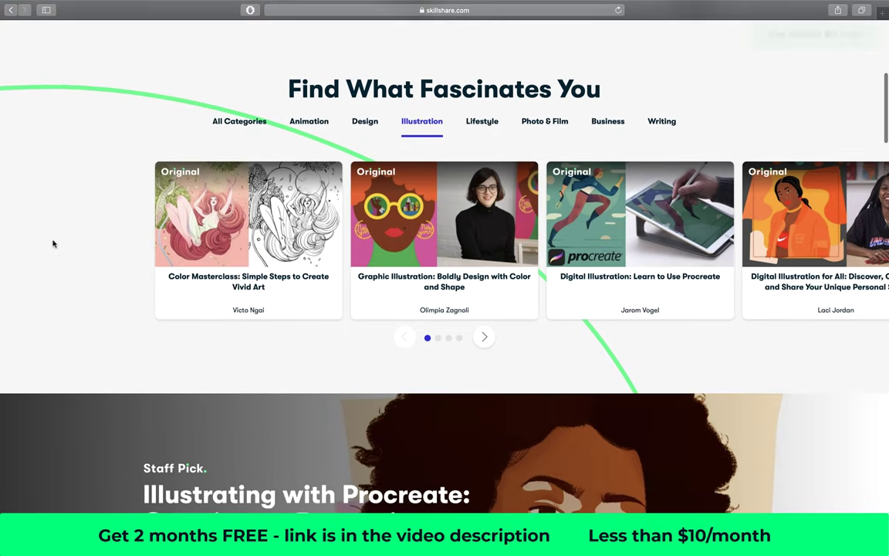
scroll(54, 244, "down", 7)
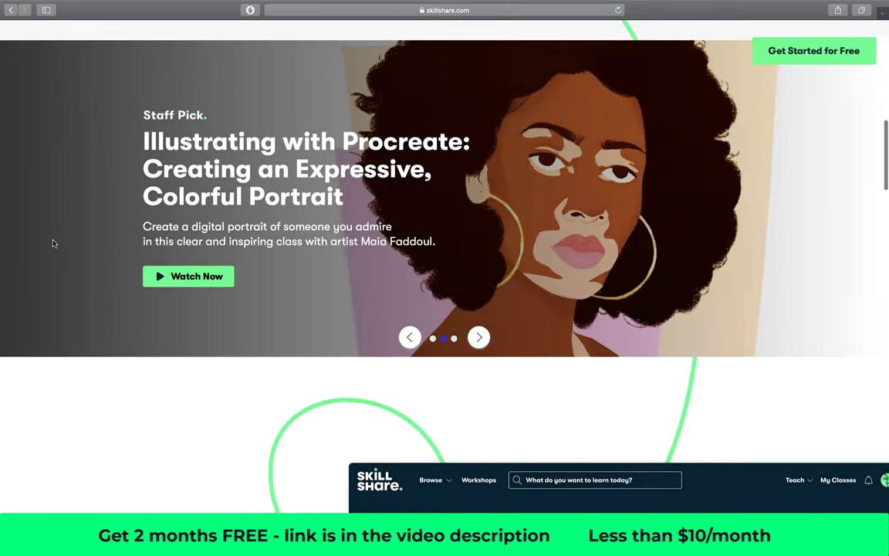
scroll(53, 244, "down", 7)
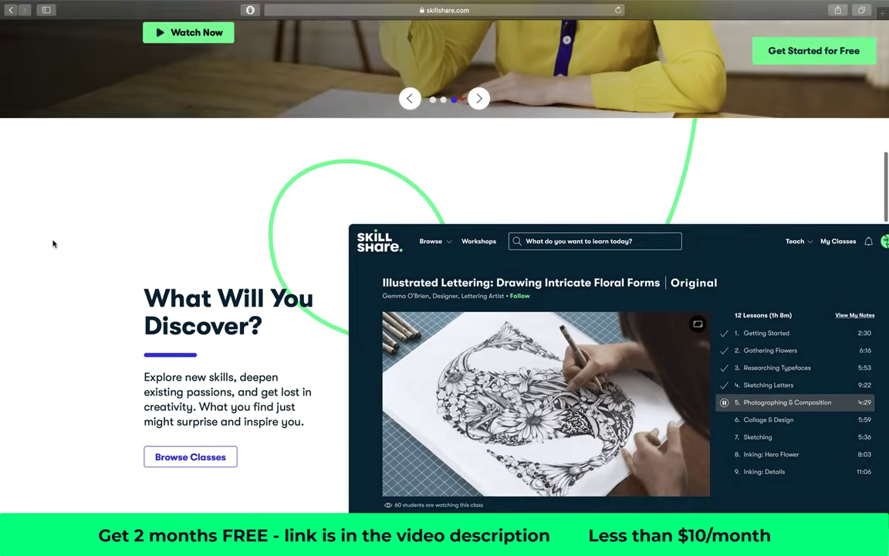
scroll(54, 244, "down", 2)
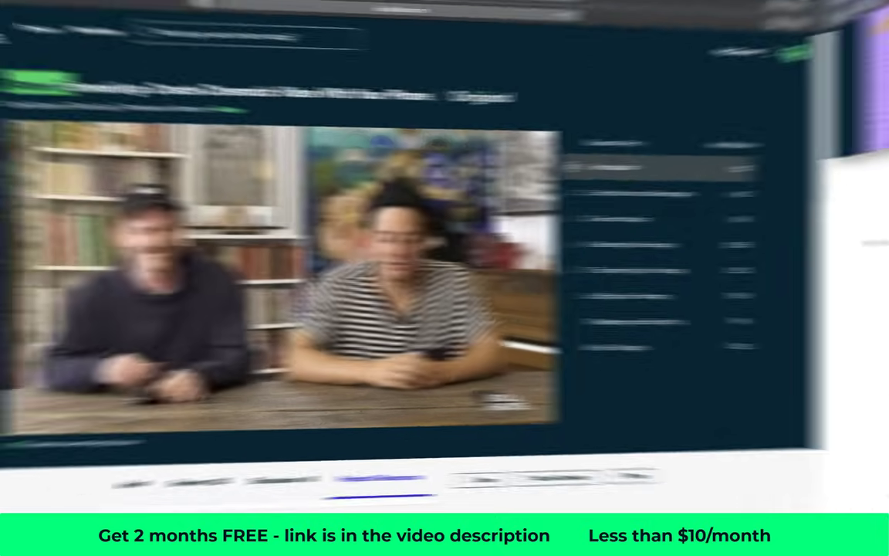
left_click_drag(70, 95, 474, 90)
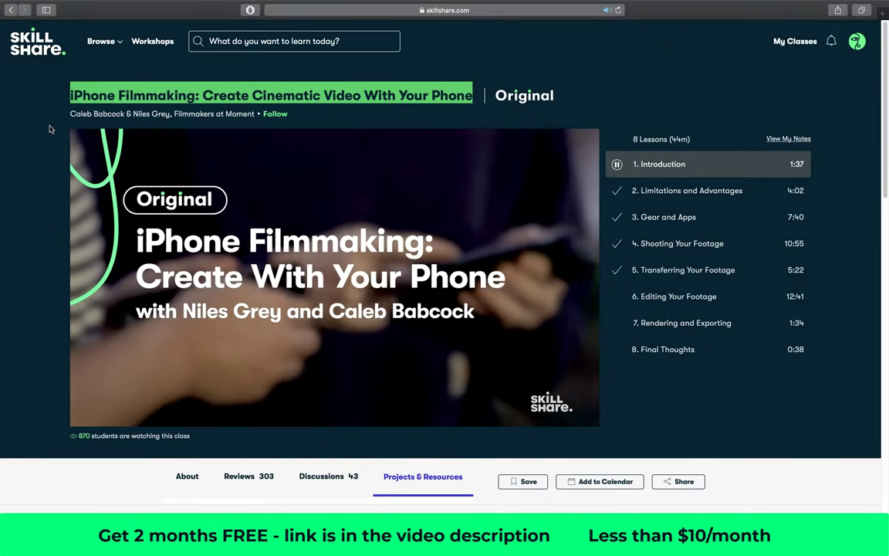
left_click(48, 120)
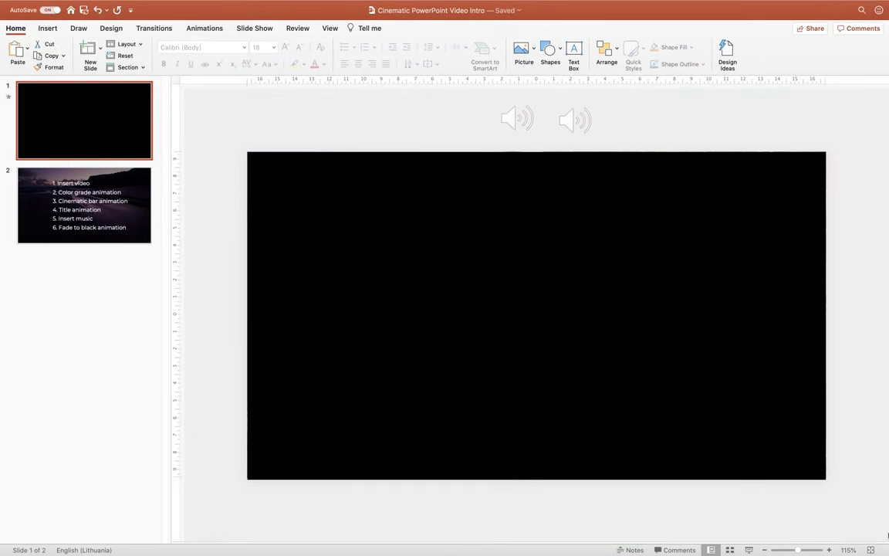
Add a new blank slide after the step-list slide 2.
left_click(95, 254)
right_click(81, 257)
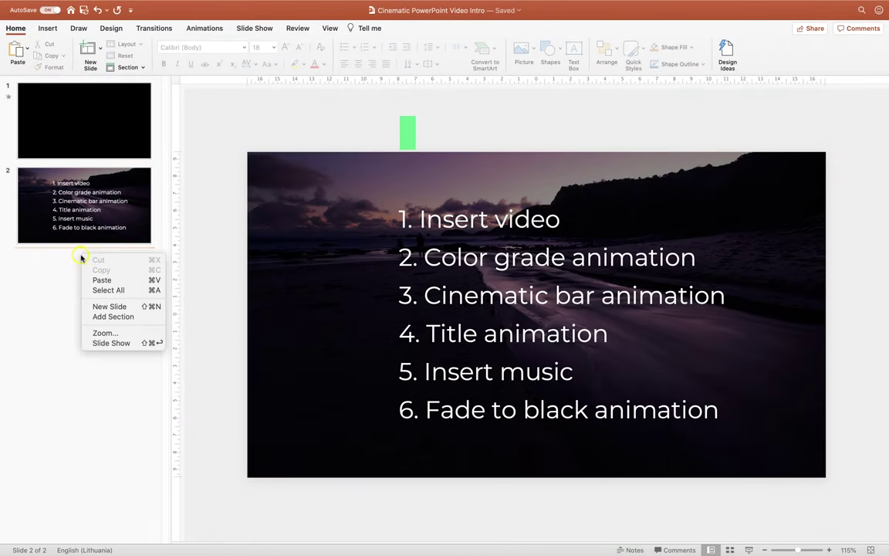
left_click(118, 304)
Drag slide 1's black cover downward to reveal the CINEMATIC POWERPOINT intro.
left_click(128, 216)
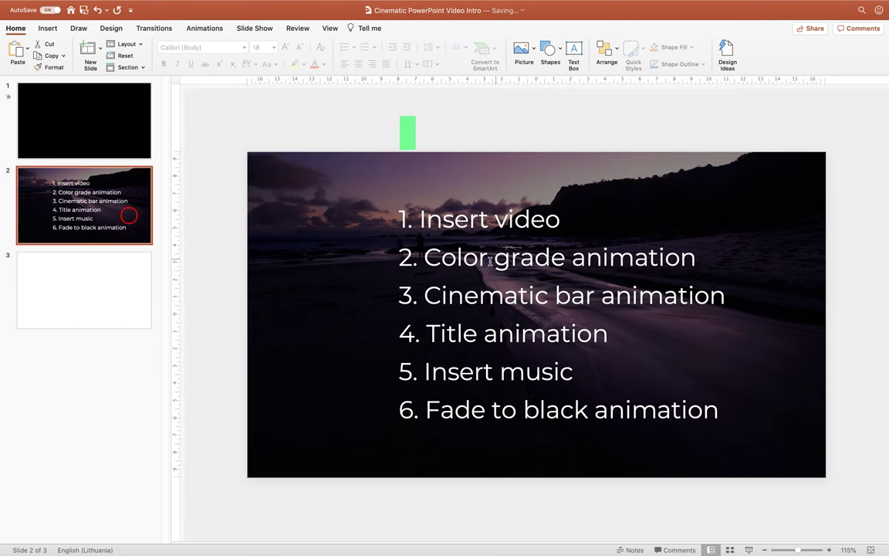
left_click(130, 132)
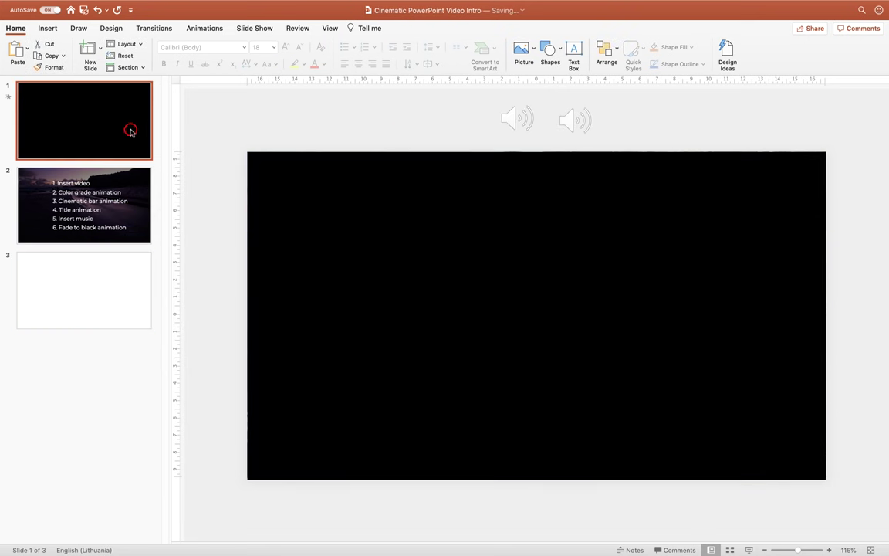
left_click_drag(303, 182, 279, 397)
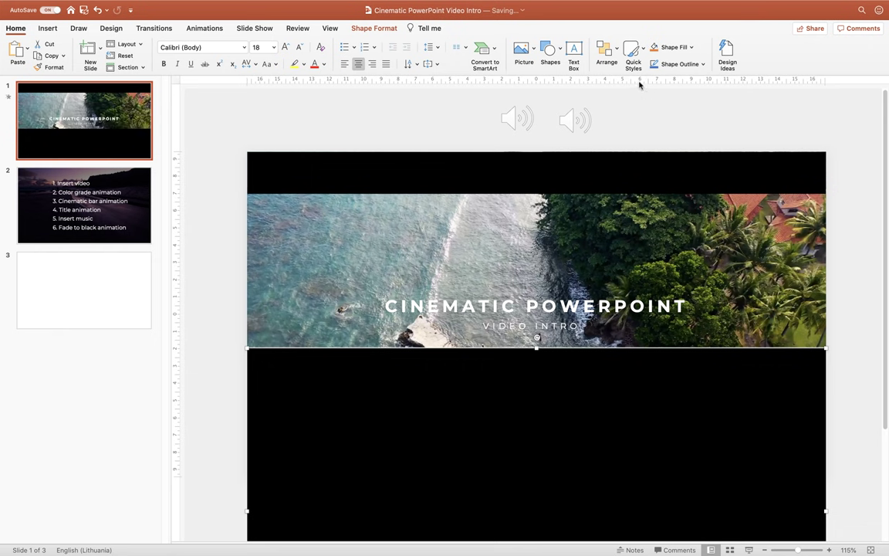
Check the Selection Pane, then drag the black bars around on slide 1.
left_click(615, 43)
left_click(650, 261)
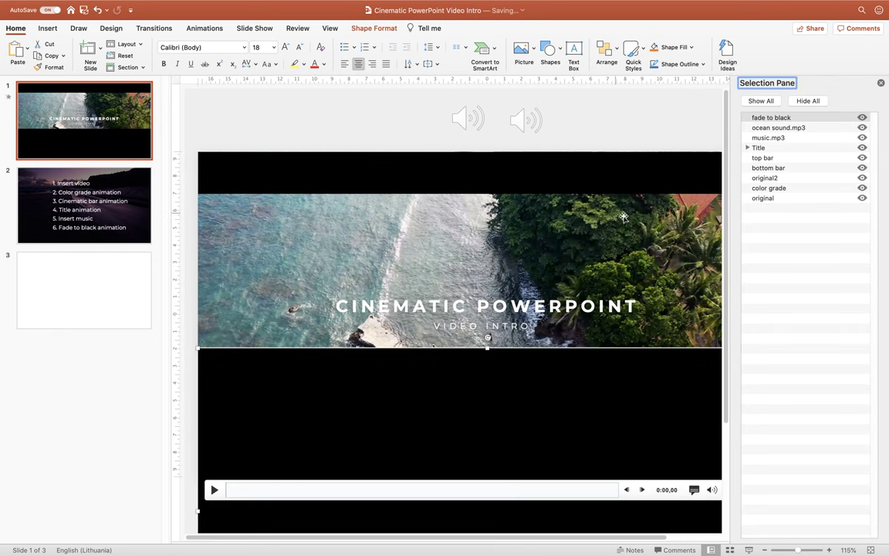
left_click(880, 83)
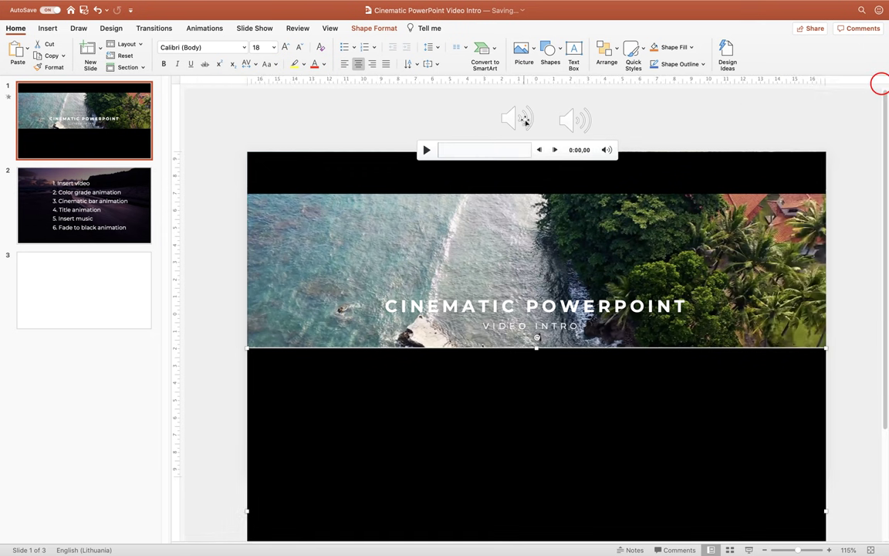
left_click_drag(309, 386, 406, 254)
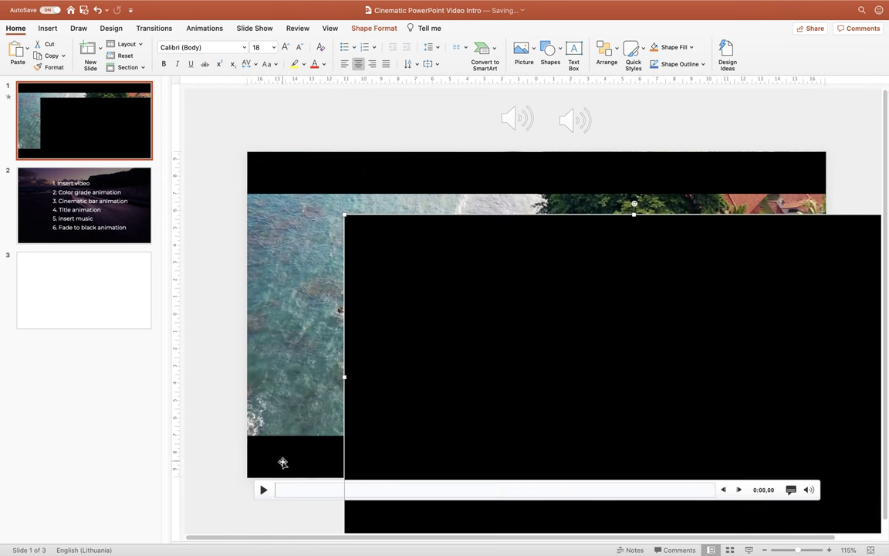
left_click_drag(463, 302, 391, 280)
left_click_drag(322, 259, 356, 283)
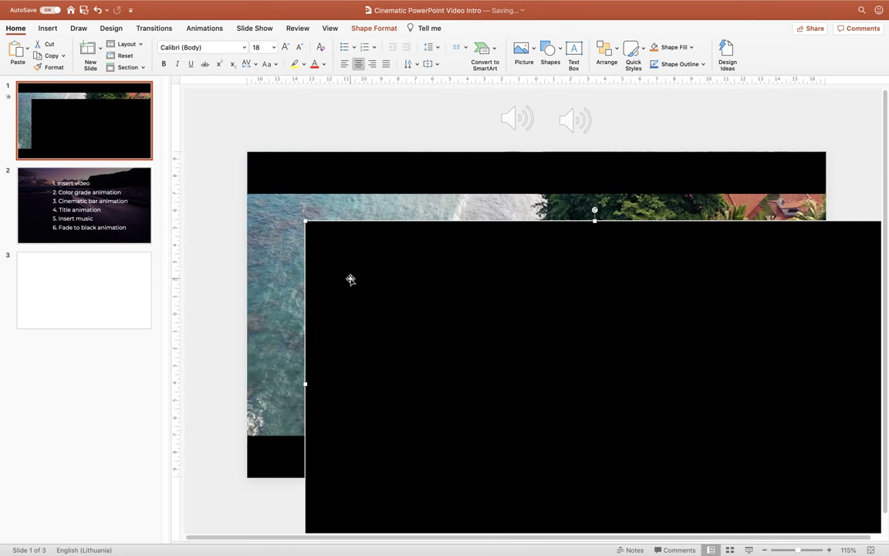
Undo the bar moves to restore the fully black cover, then return to slide 2.
key("super+z")
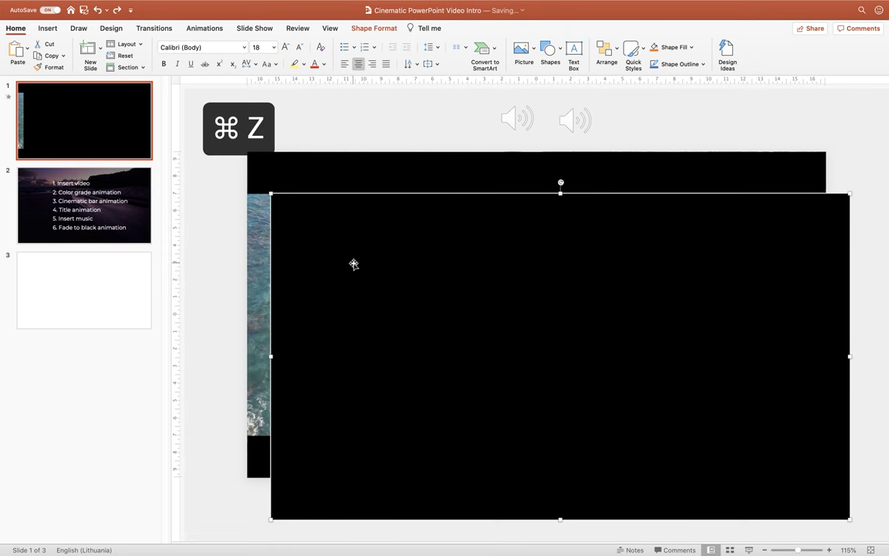
key("super+z")
key("super+z")
key("super+z")
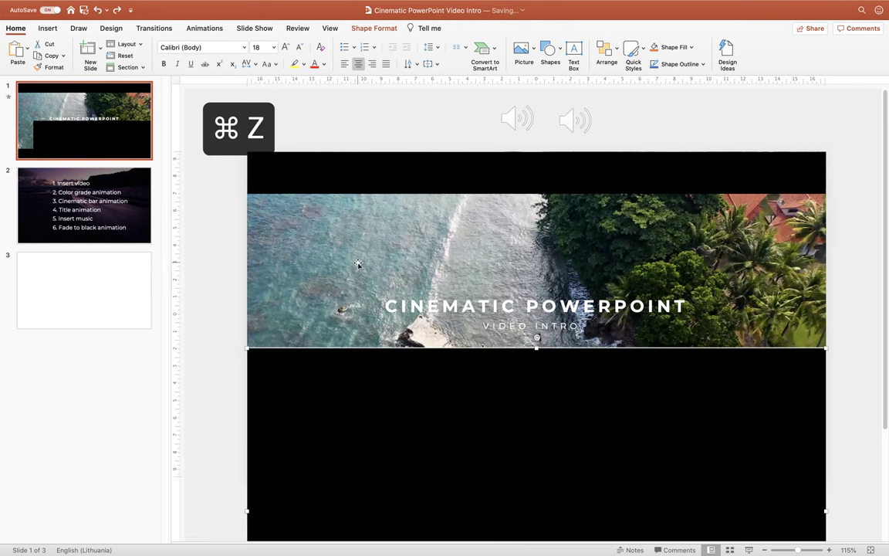
key("super+z")
key("super+z")
key("super+z")
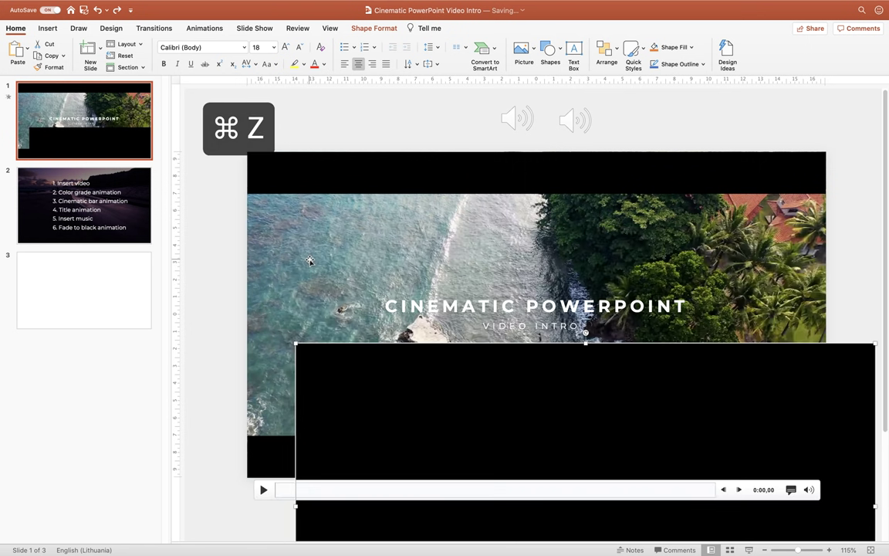
key("super+z")
left_click(76, 275)
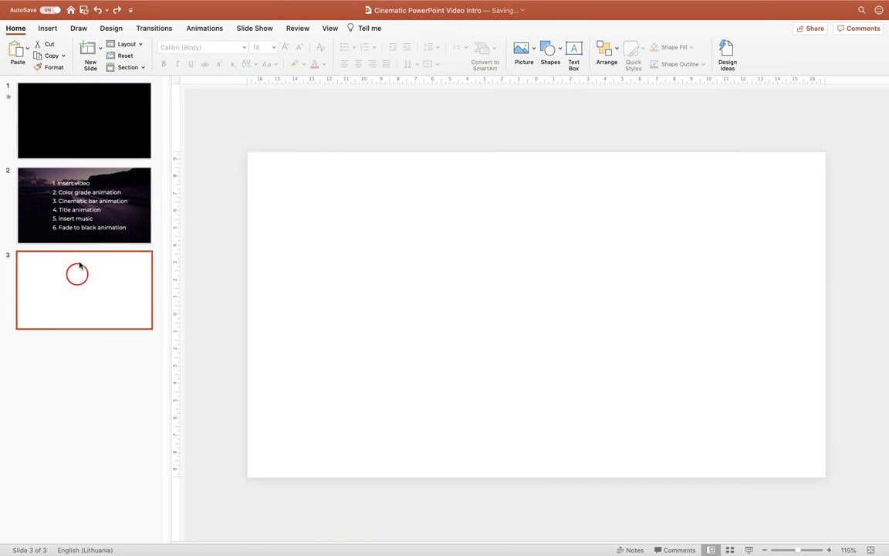
left_click(91, 204)
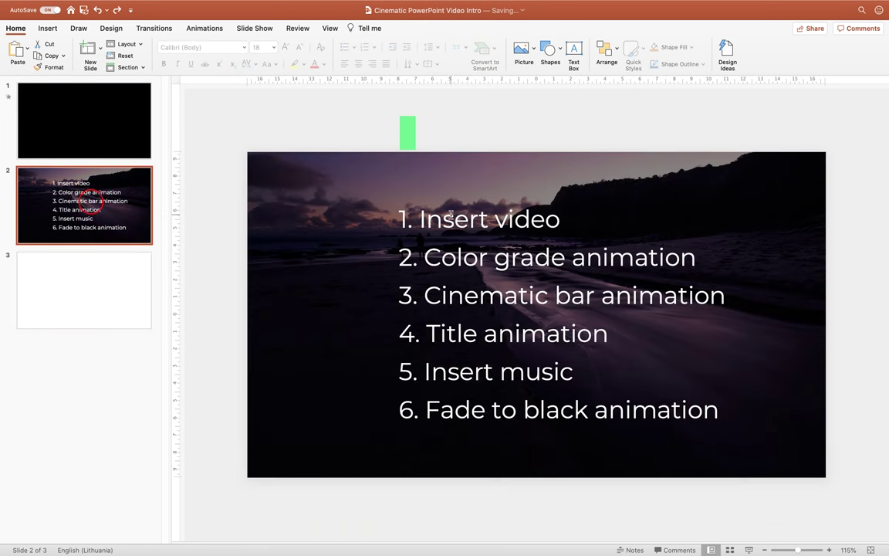
Review the Pexels aerial coastline resort video in Chrome, then return to blank slide 3.
left_click(108, 268)
key("ctrl+Right")
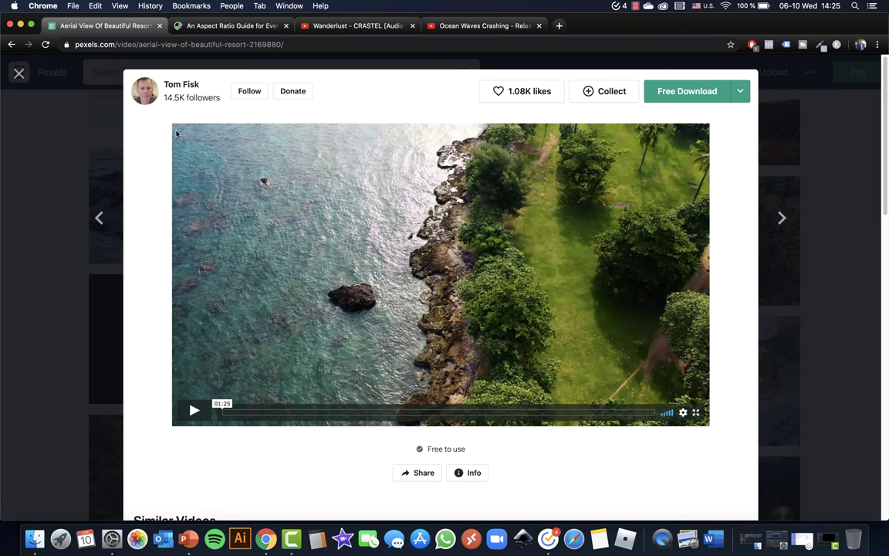
scroll(191, 199, "down", 3)
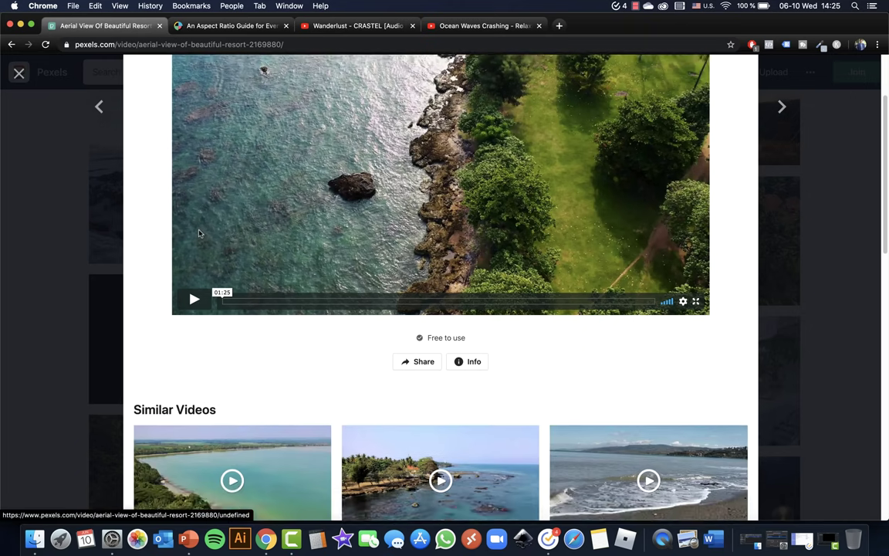
scroll(199, 233, "up", 2)
key("ctrl+Left")
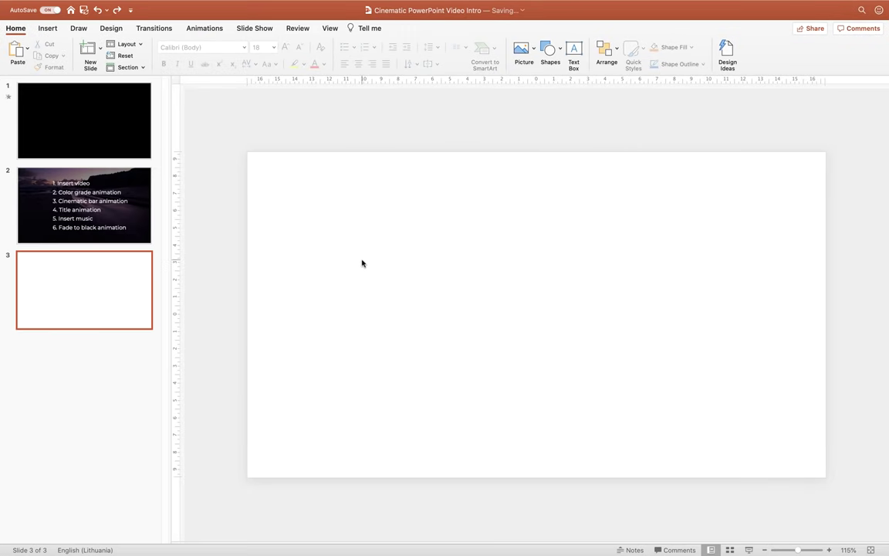
Insert video.mp4 from Downloads onto slide 3 via Movie from File.
left_click(49, 29)
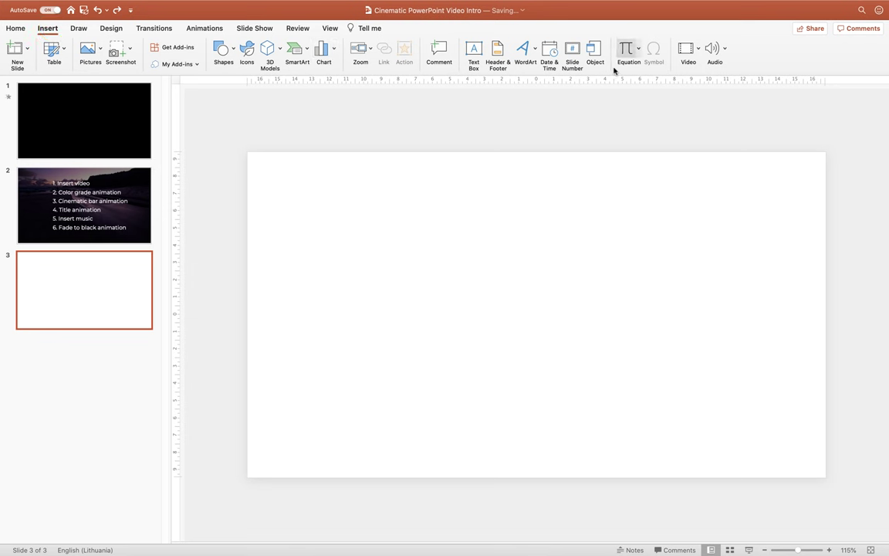
left_click(697, 50)
left_click(725, 80)
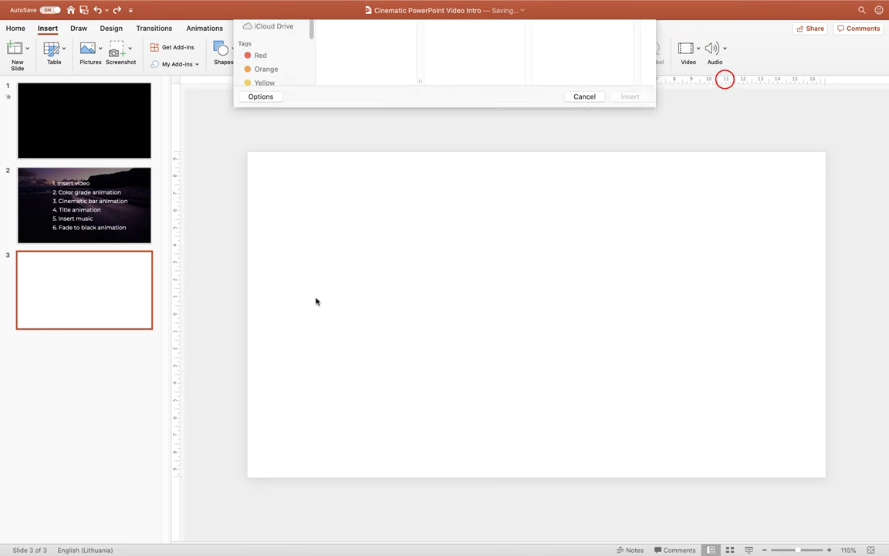
left_click(344, 82)
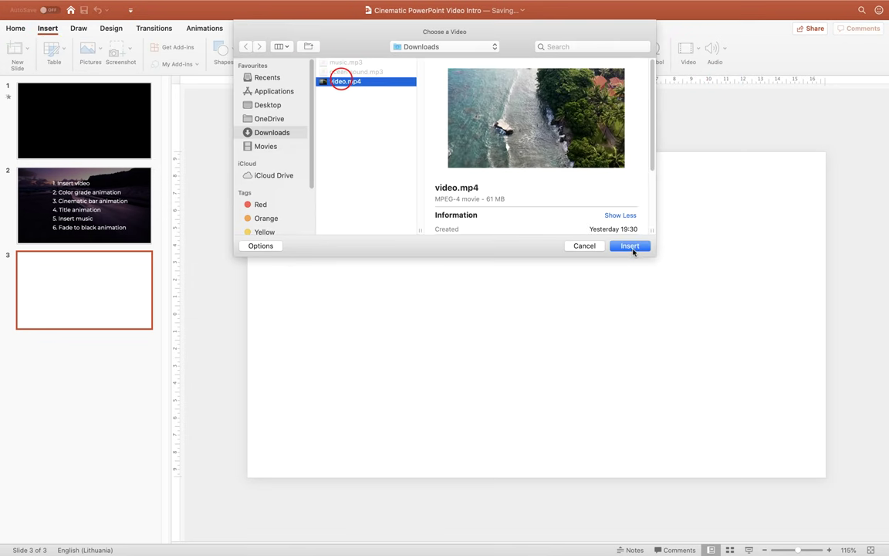
left_click(632, 247)
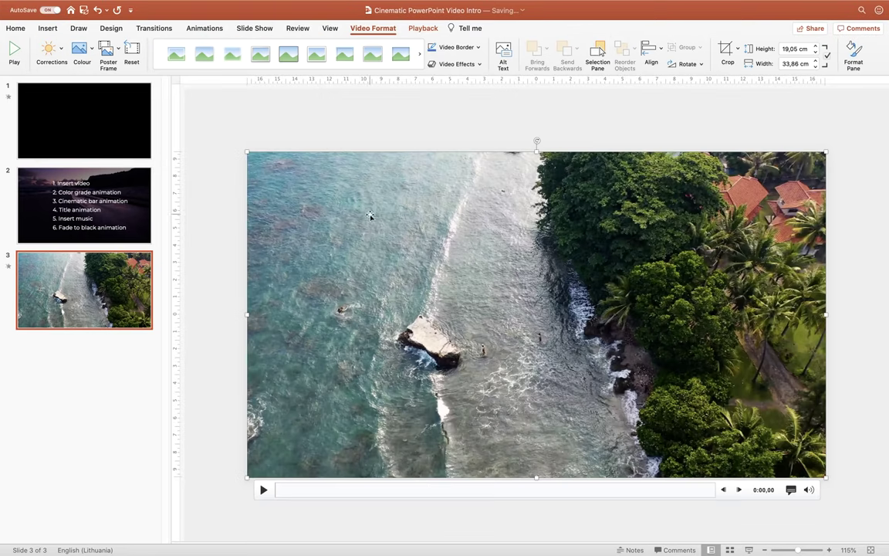
Position the video to fill the slide at 33,86 × 19,05 cm and preview it full screen.
left_click_drag(370, 217, 303, 194)
left_click(748, 550)
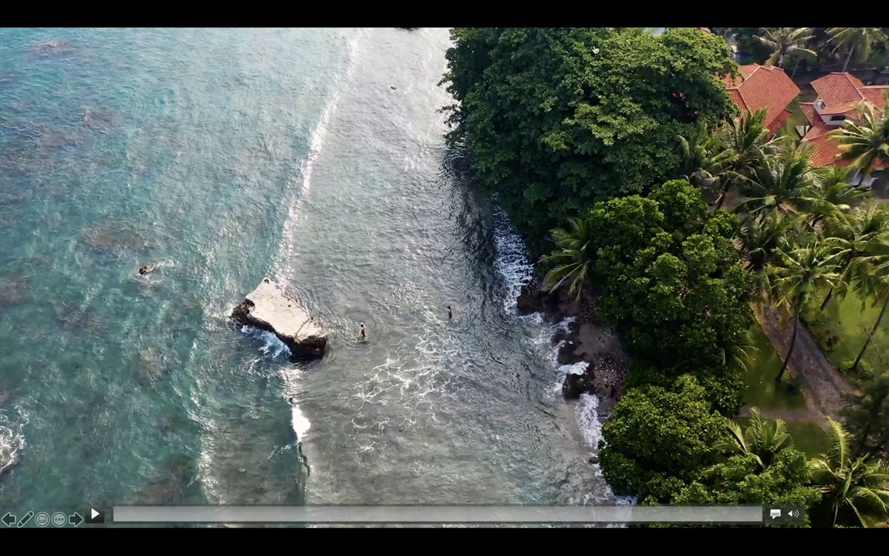
key("Escape")
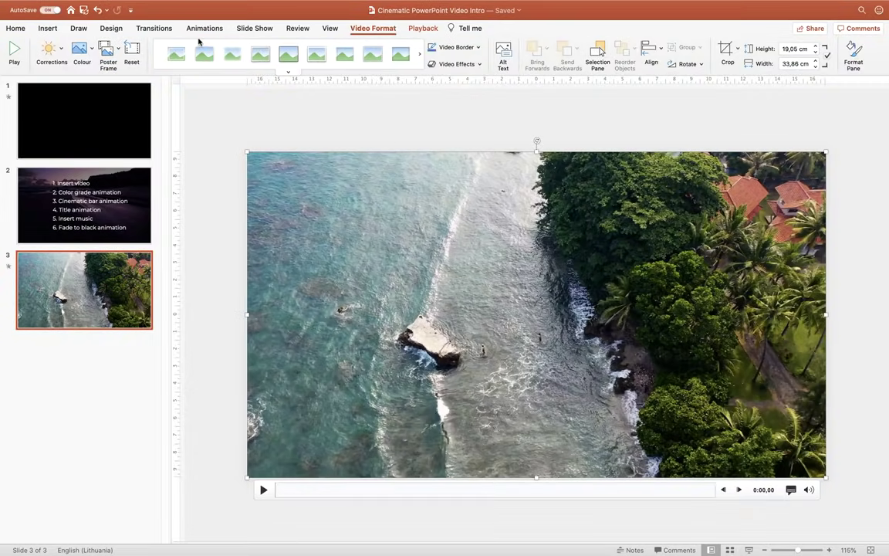
Delete the video's pause trigger in the Animation Pane.
left_click(202, 29)
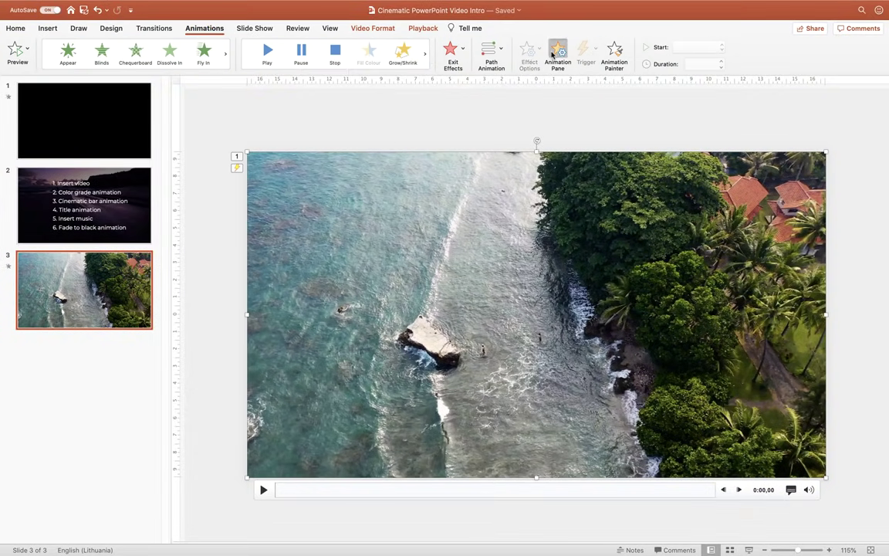
left_click(552, 54)
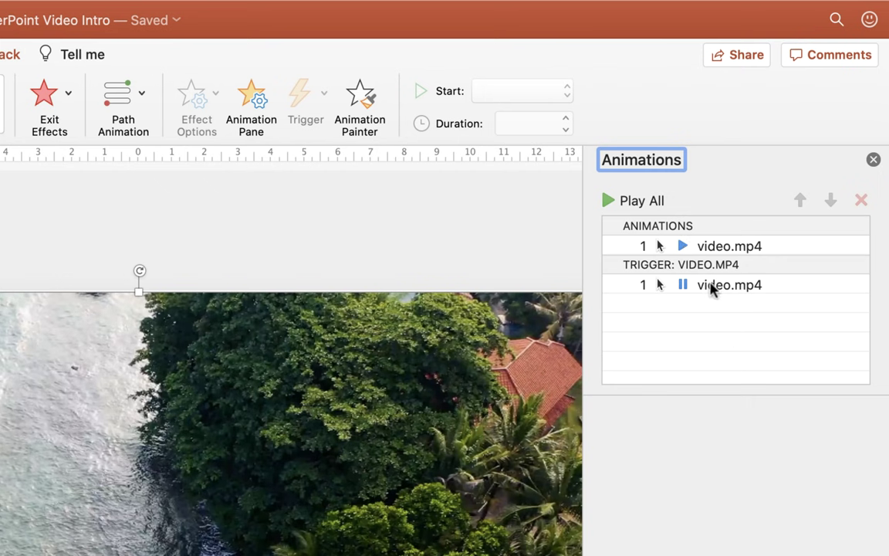
left_click(704, 292)
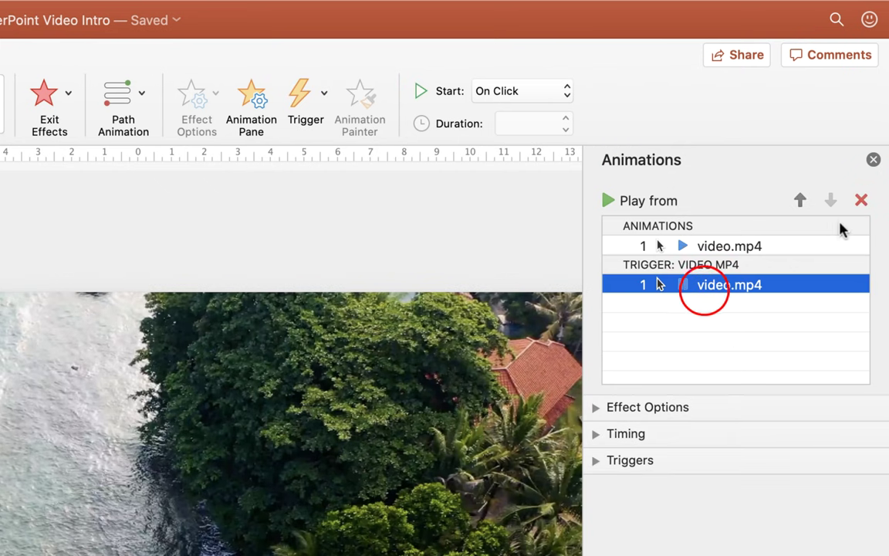
left_click(861, 201)
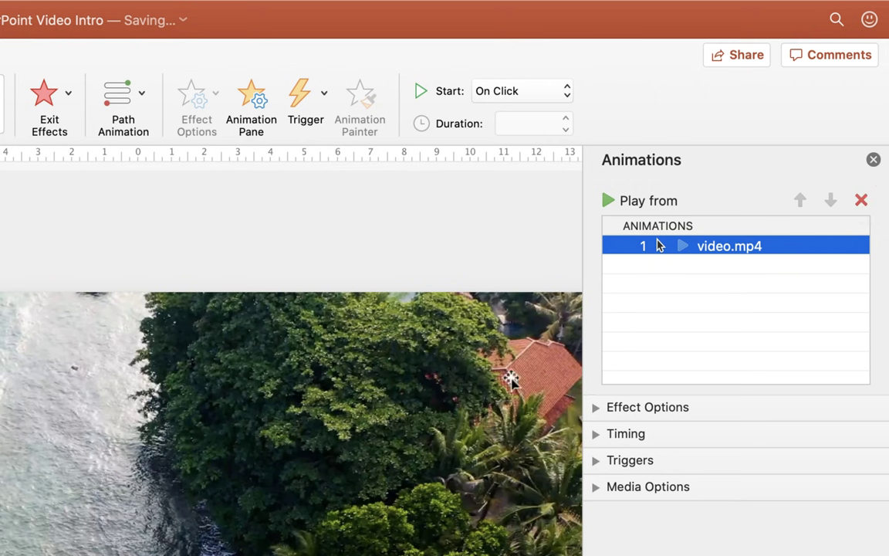
Set the remaining video play animation to start With Previous.
left_click(695, 266)
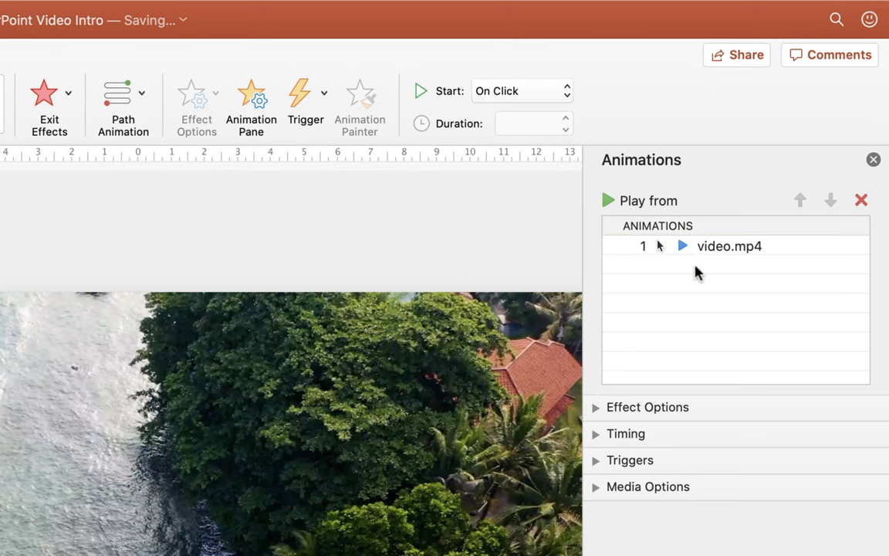
left_click(699, 248)
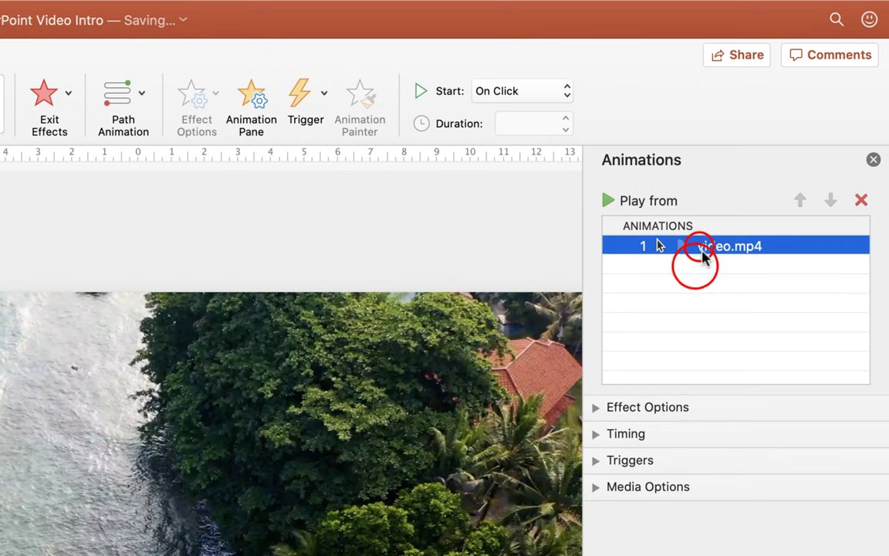
left_click(550, 92)
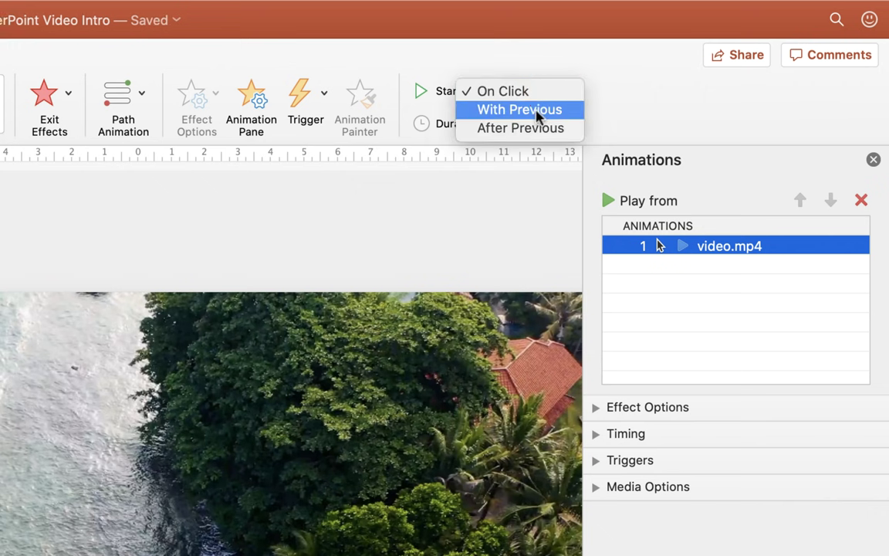
left_click(538, 111)
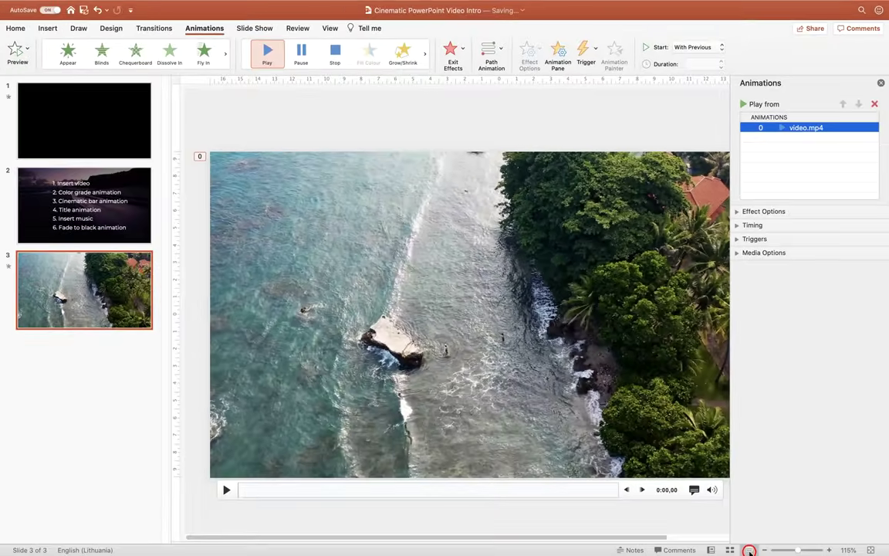
Preview slide 3 as a slideshow, then go back to slide 2.
left_click(749, 550)
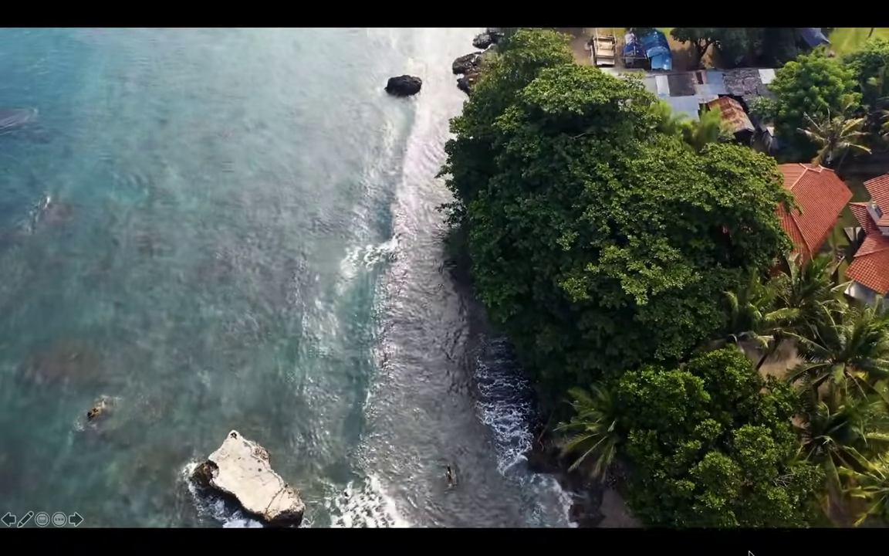
key("Escape")
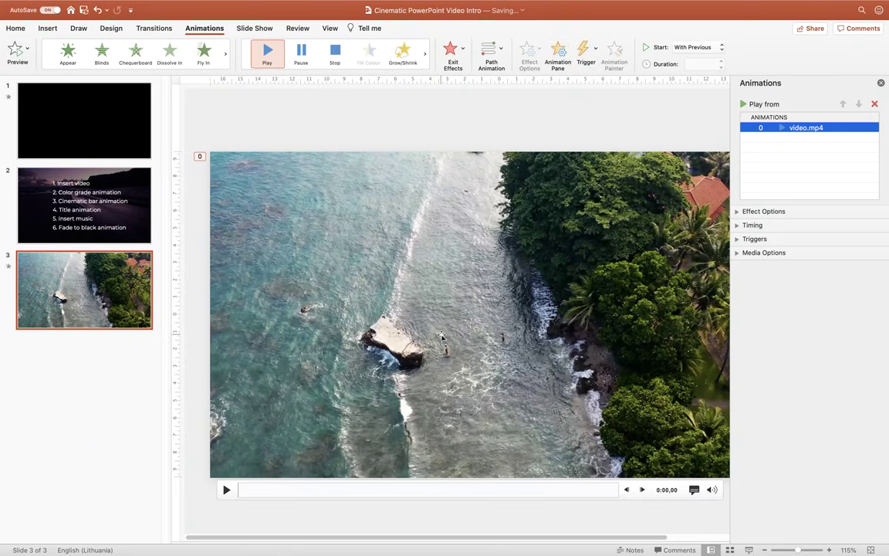
left_click(92, 197)
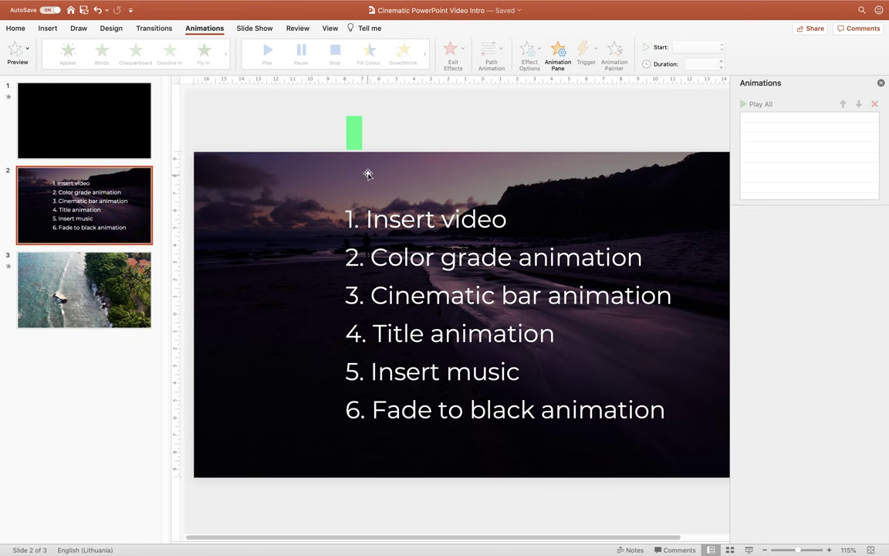
Copy the green rectangle's fill and bold look onto '1. Insert video' with Format Painter.
left_click(356, 130)
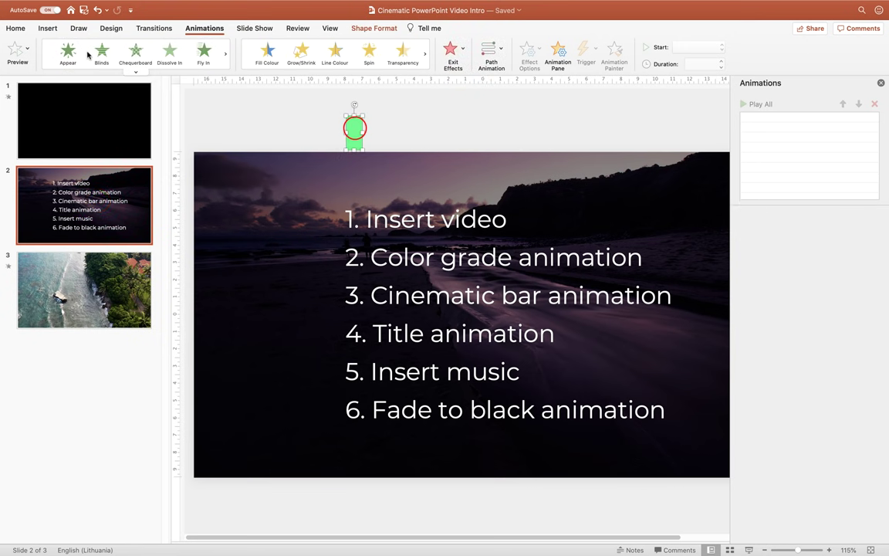
left_click(13, 30)
left_click(45, 66)
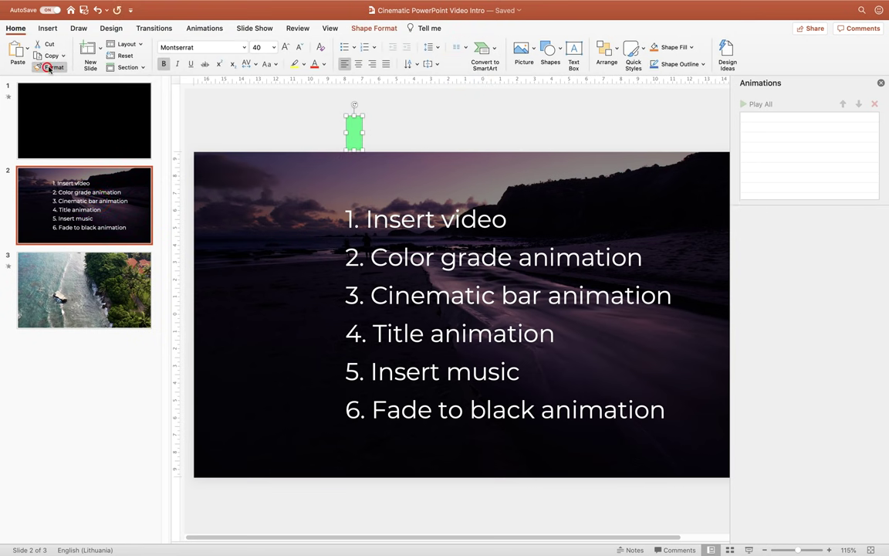
left_click(383, 219)
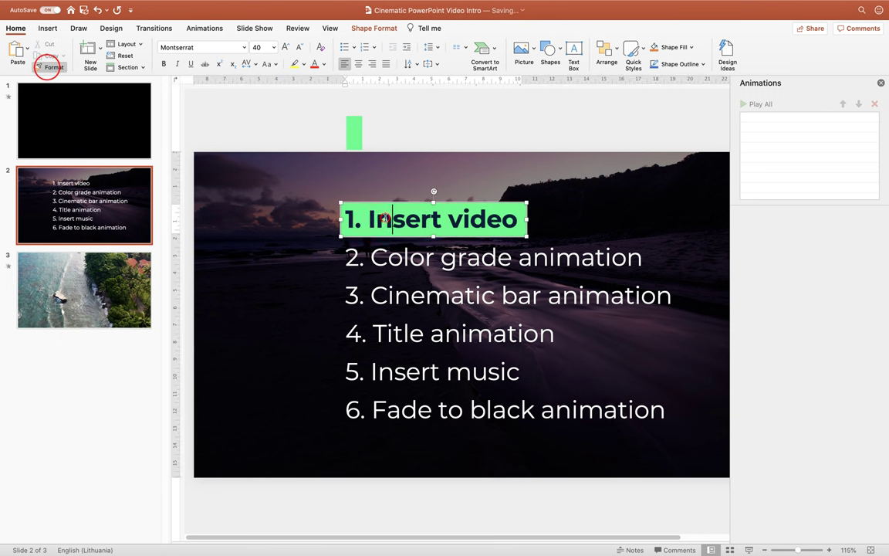
left_click(437, 118)
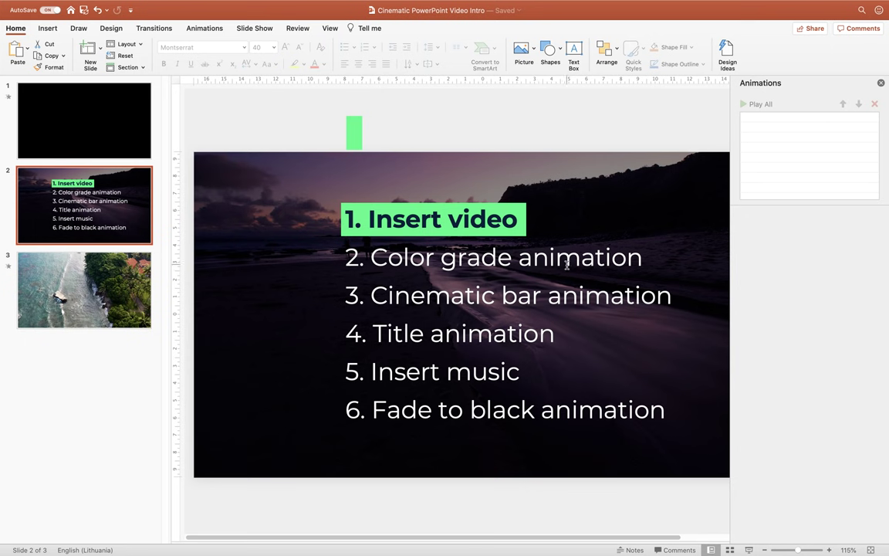
left_click(122, 274)
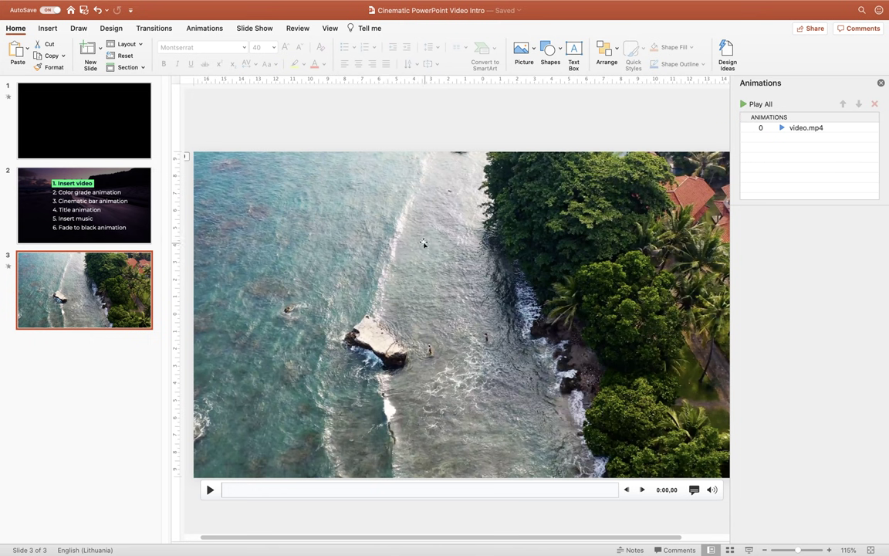
Play the slideshow from the black opening slide, then return to slide 3's beach video.
left_click(114, 216)
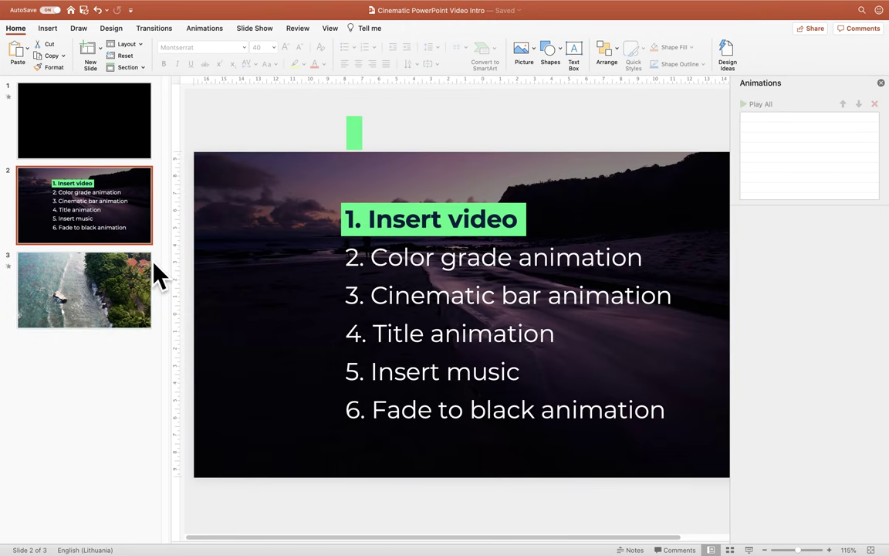
left_click(141, 264)
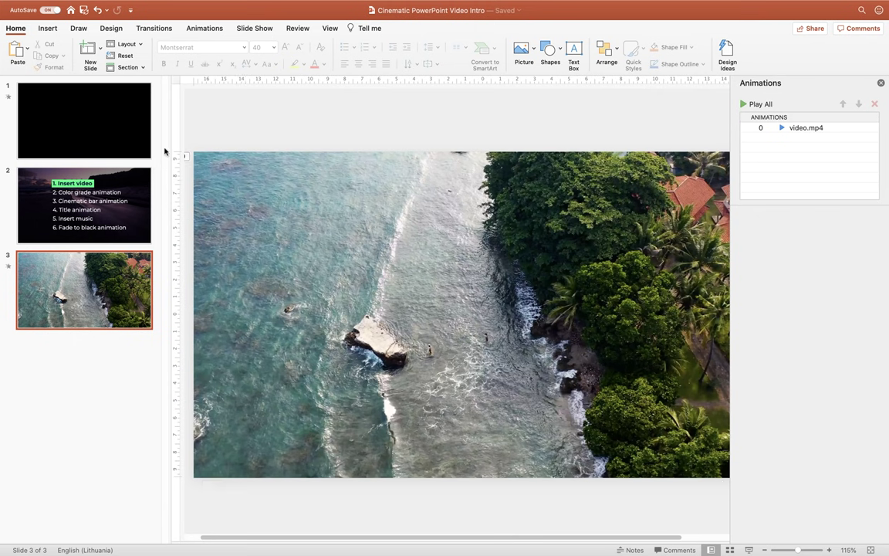
left_click(116, 119)
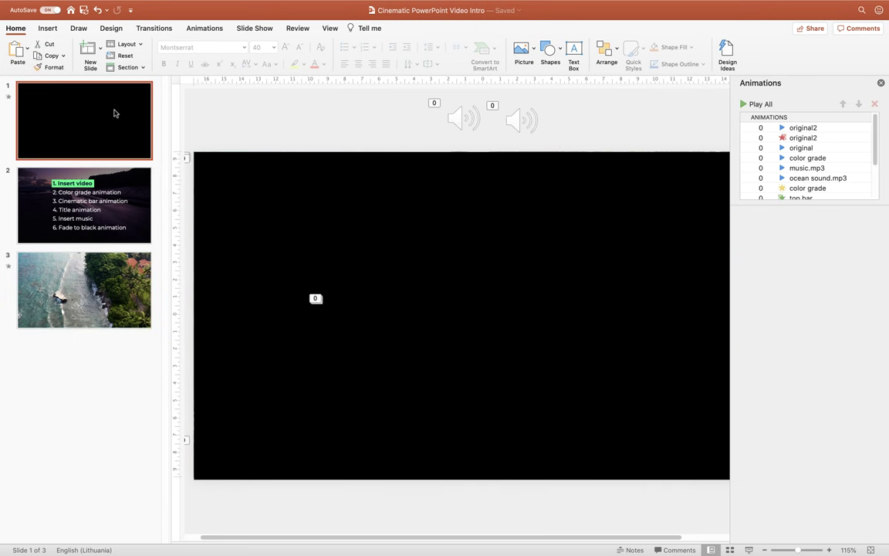
left_click(750, 550)
left_click(99, 283)
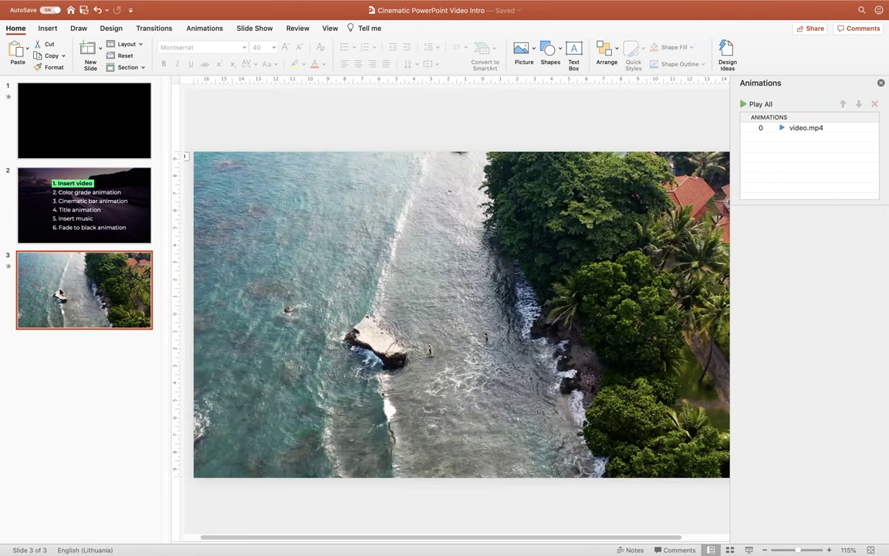
mouse_move(260, 270)
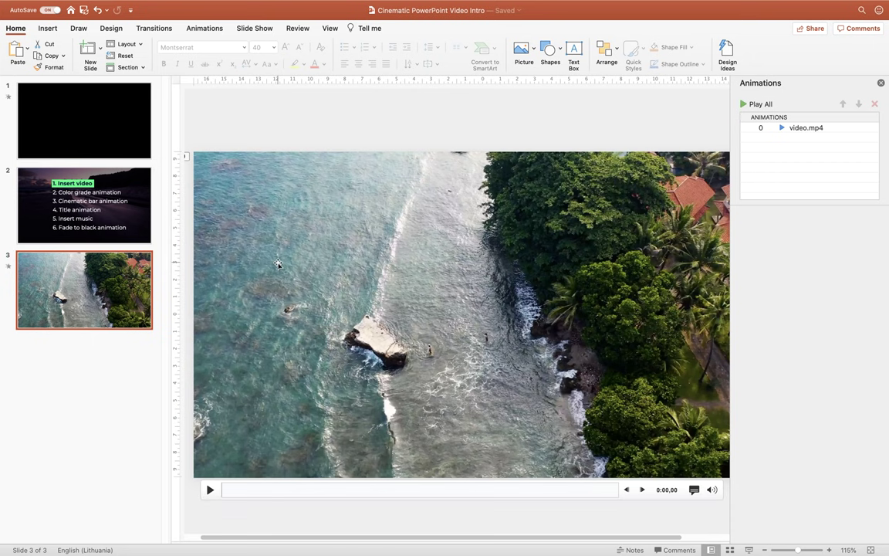
Rename the beach video to 'original' in the Selection Pane.
left_click(607, 50)
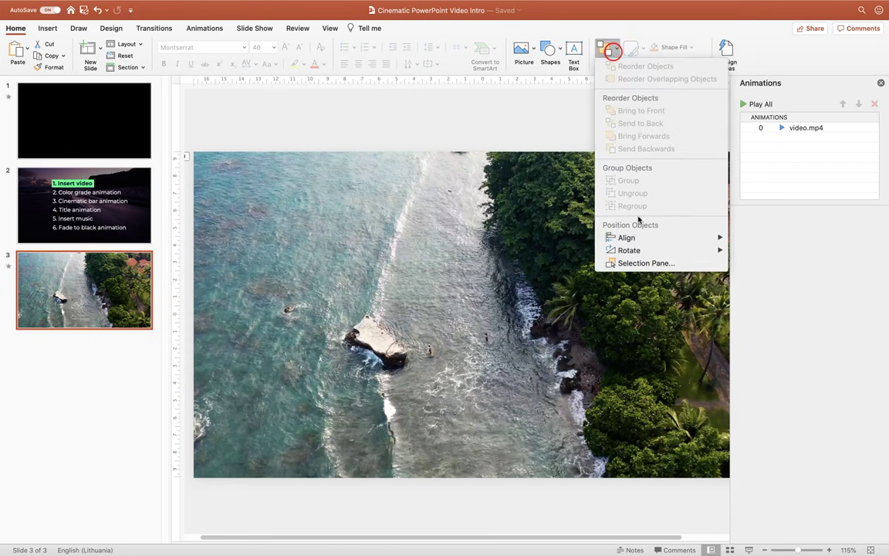
left_click(639, 263)
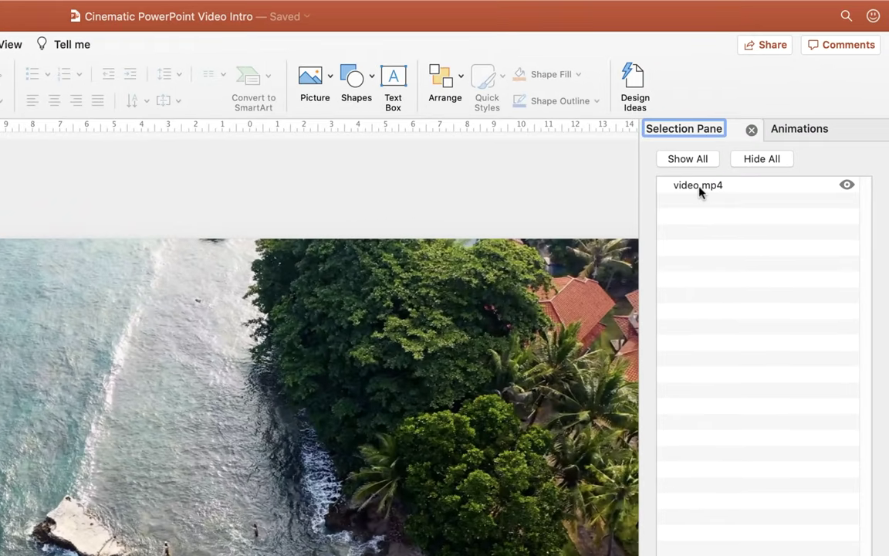
left_click(381, 358)
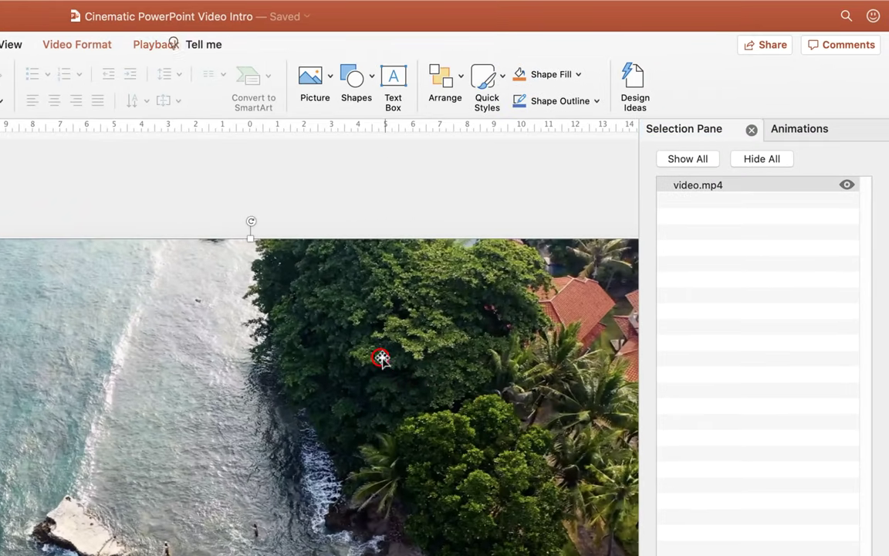
left_click(706, 187)
left_click(706, 187)
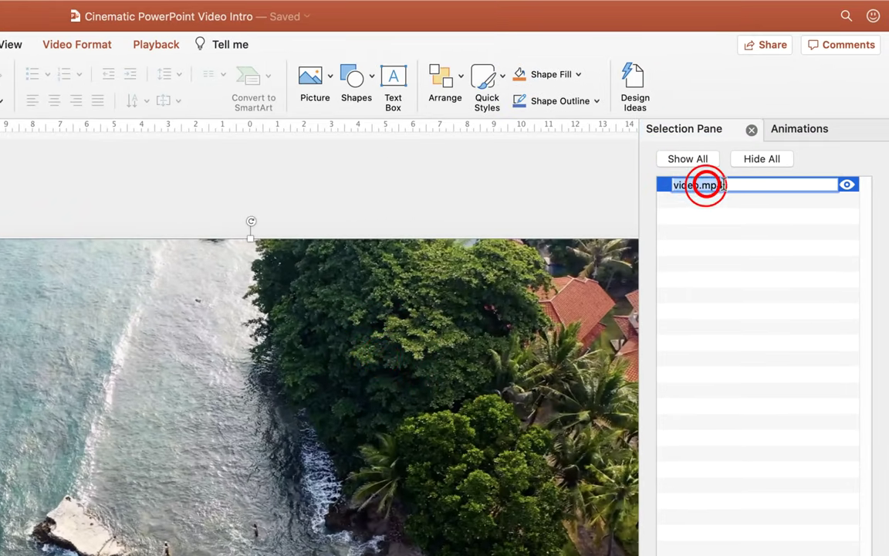
type("original")
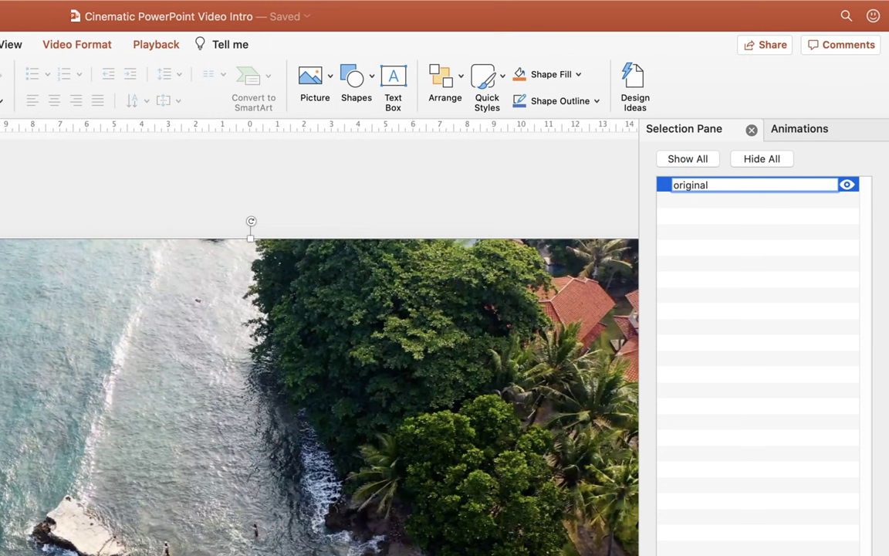
key("Return")
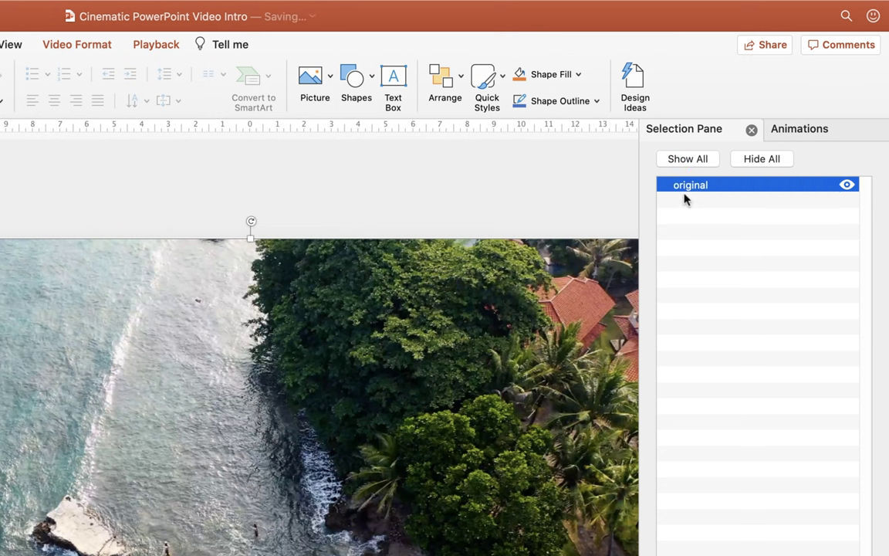
Reselect the 'original' video and duplicate it with ⌘D.
left_click(480, 302)
left_click(697, 184)
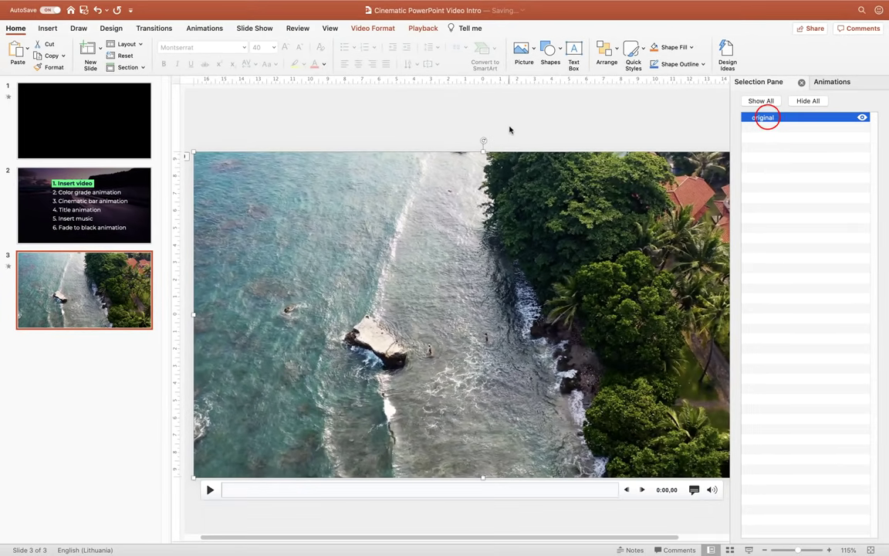
left_click(445, 149)
left_click(436, 228)
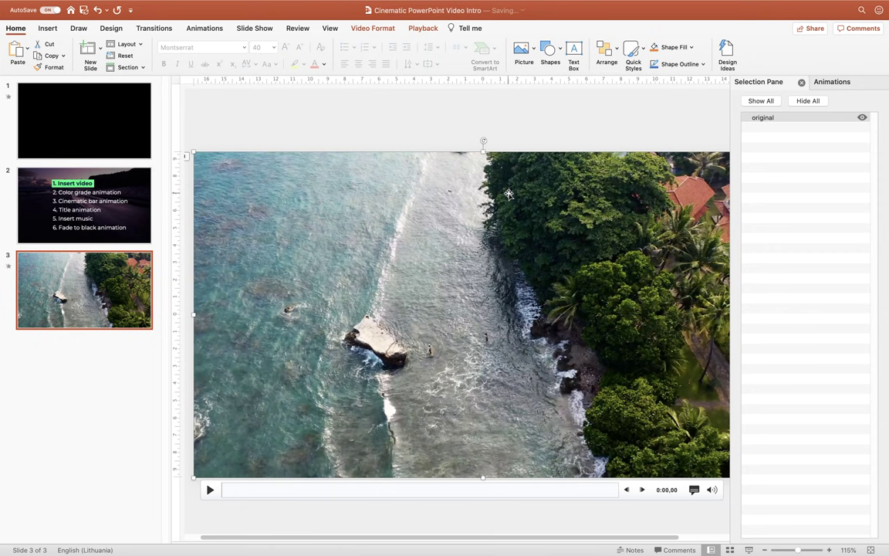
key("super+d")
Move the duplicate video and rename it 'color grade'.
left_click_drag(243, 176, 330, 198)
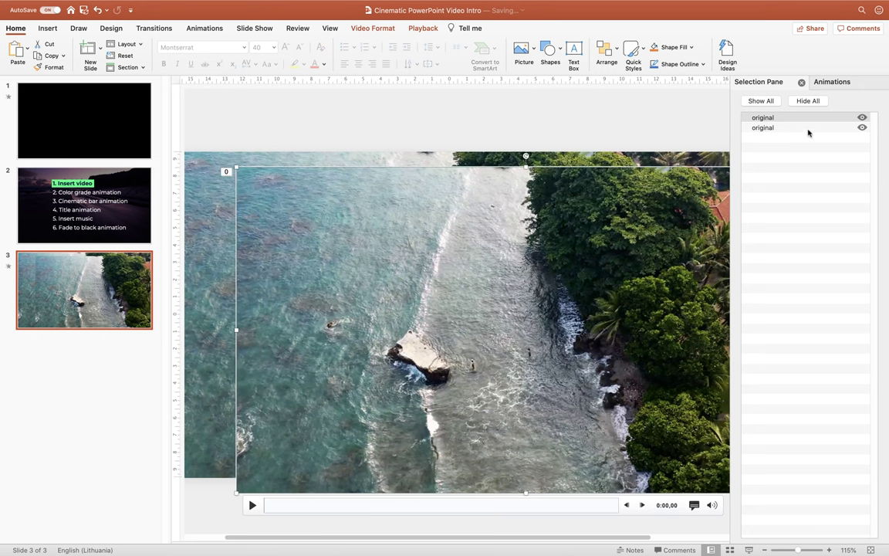
double_click(770, 118)
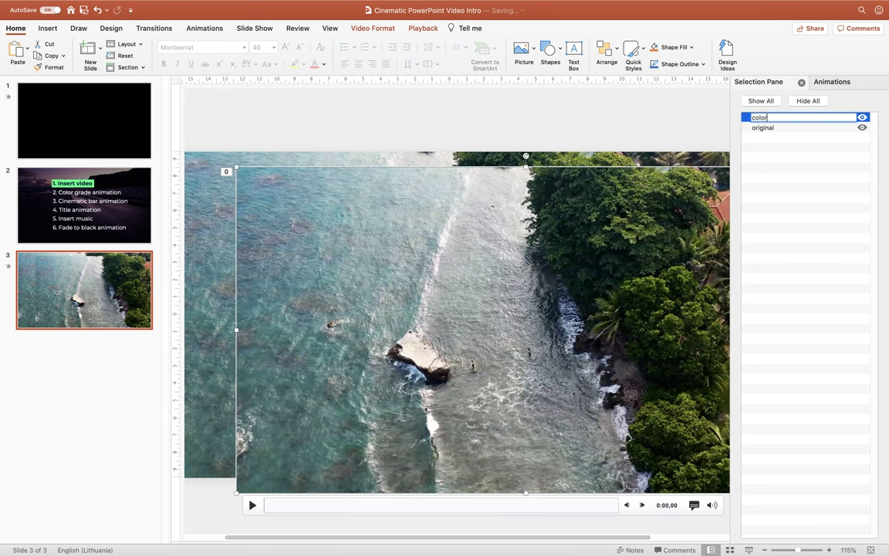
key("Return")
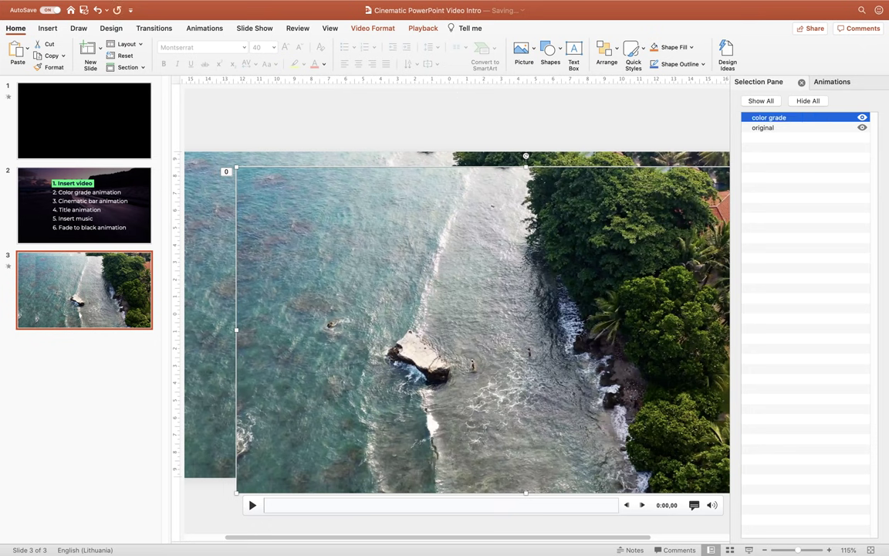
Align the 'color grade' video to Centre and Middle of the slide.
left_click(607, 50)
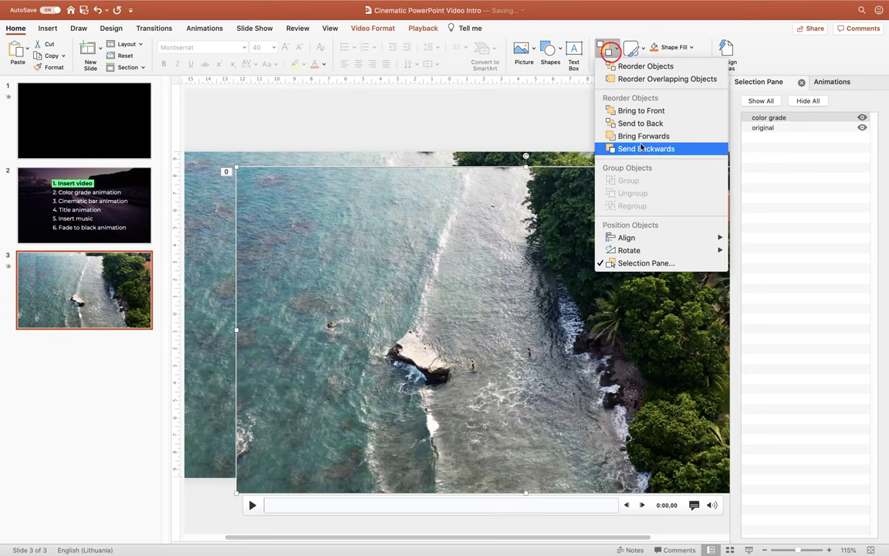
mouse_move(677, 237)
left_click(776, 252)
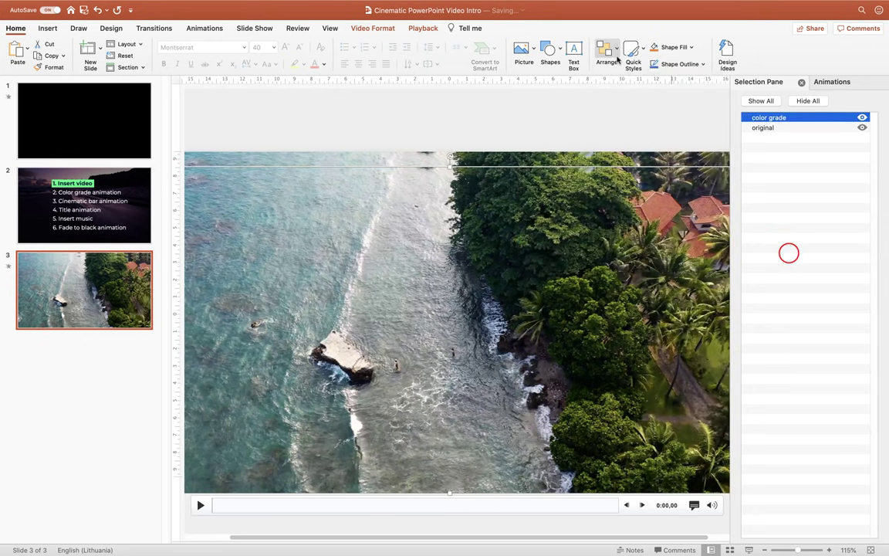
left_click(607, 48)
mouse_move(626, 237)
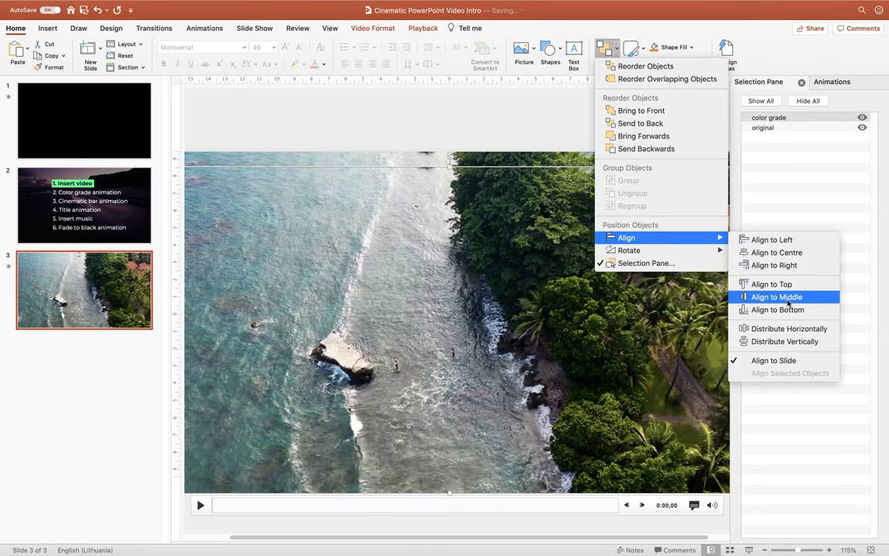
left_click(779, 298)
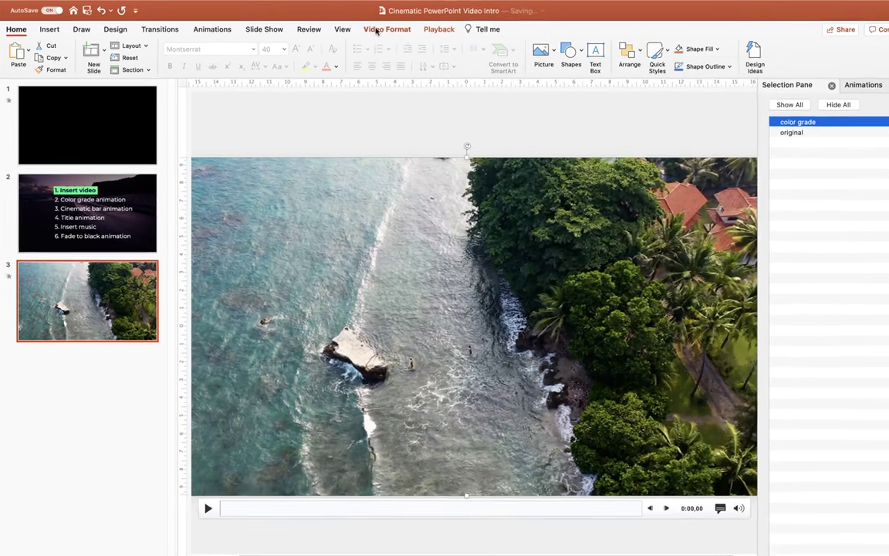
Recolor the color grade video with the orange sepia swatch and preview it in a slide show.
left_click(378, 29)
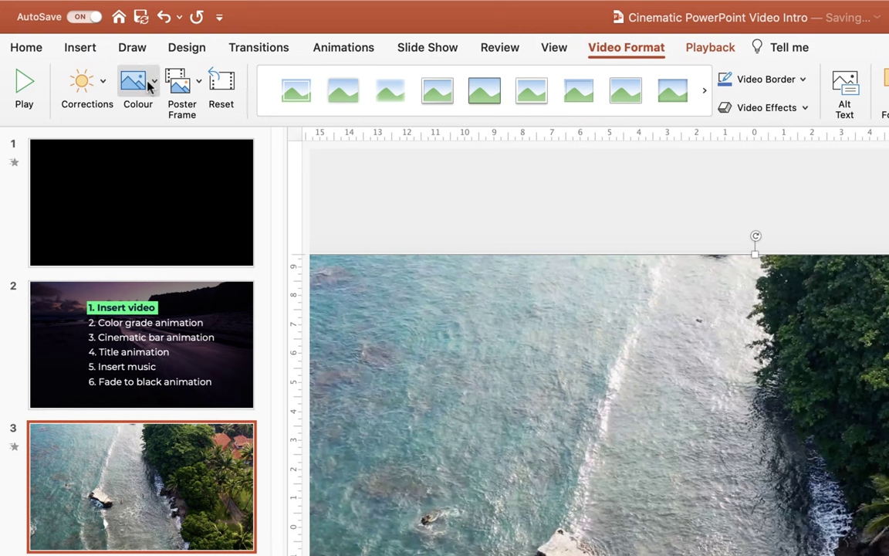
left_click(149, 87)
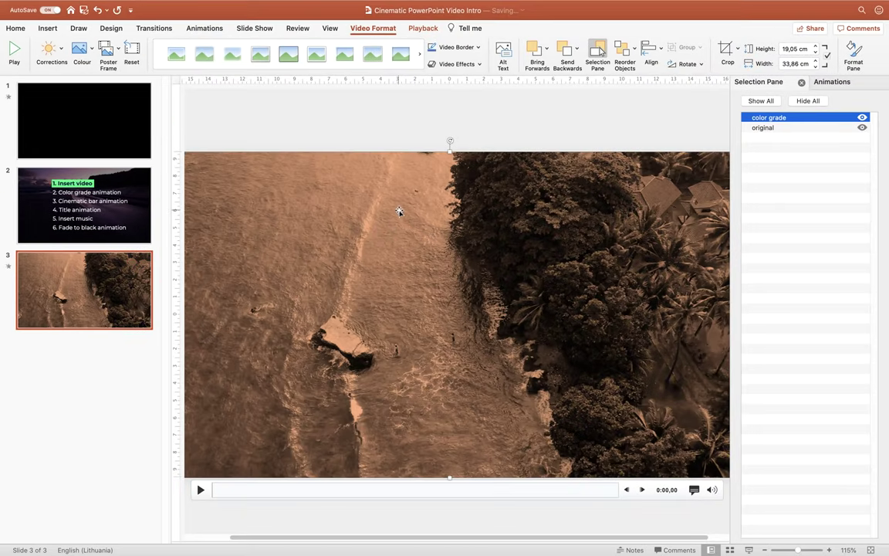
left_click(749, 549)
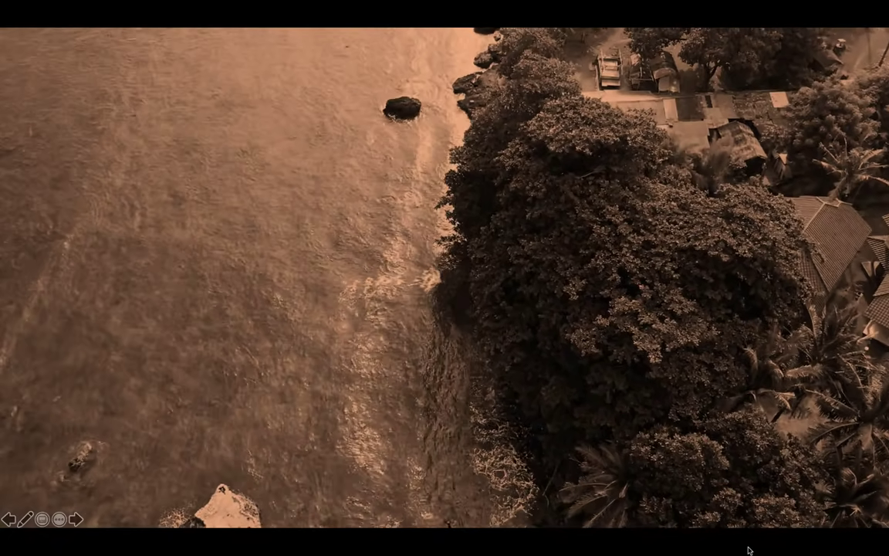
key("Escape")
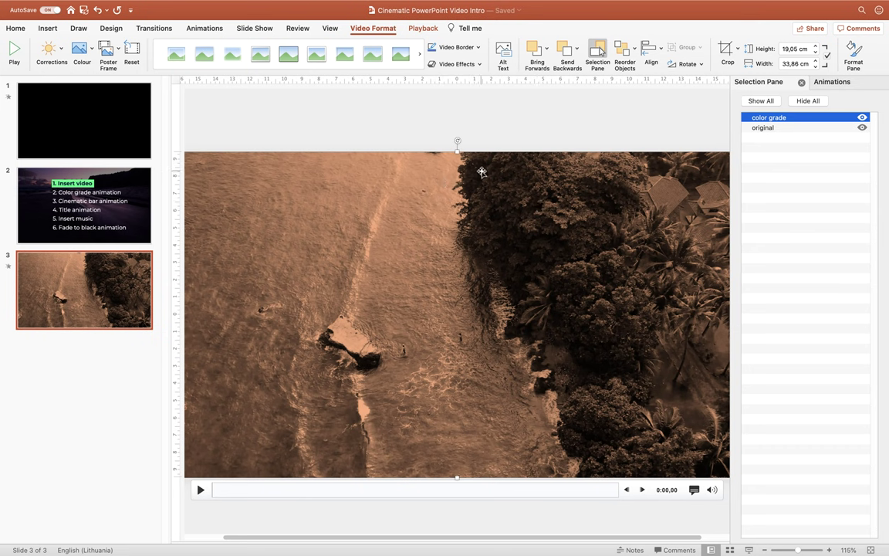
Apply the Transparency animation effect to the color grade video.
right_click(417, 217)
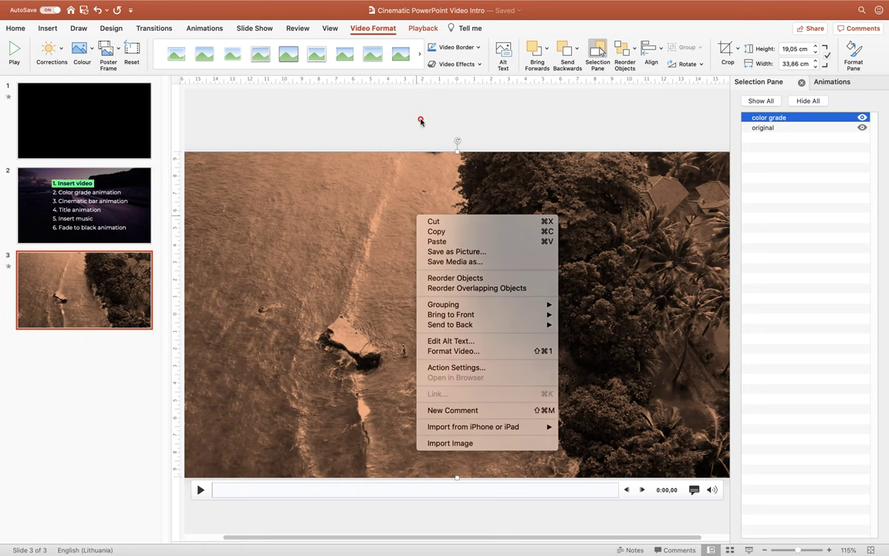
left_click(420, 122)
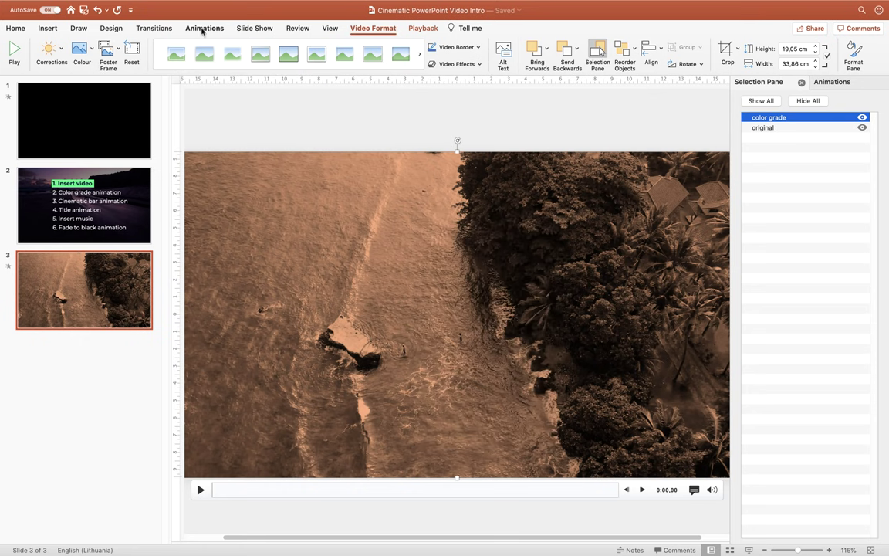
left_click(203, 30)
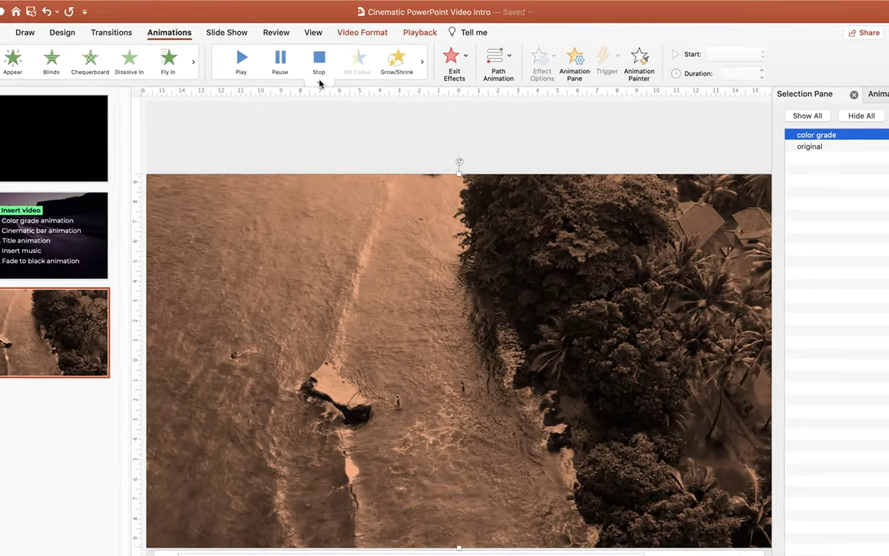
left_click(335, 71)
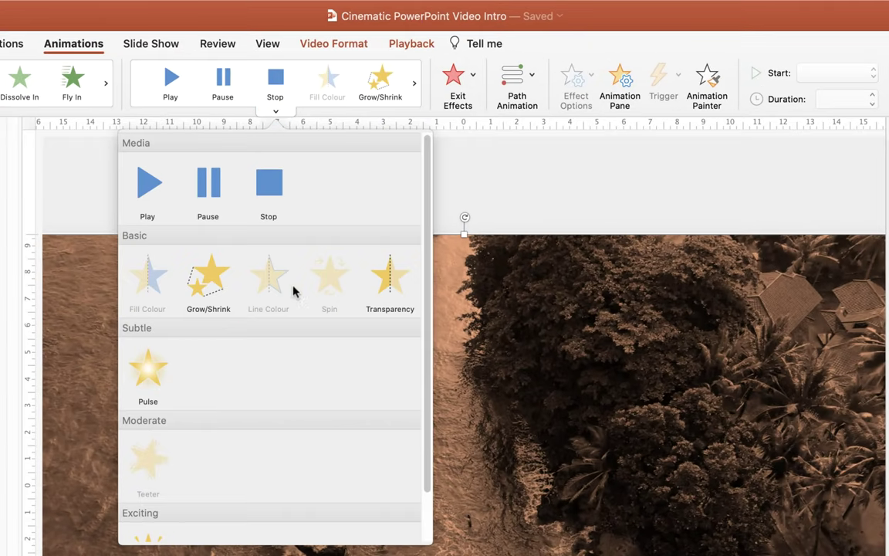
left_click(390, 281)
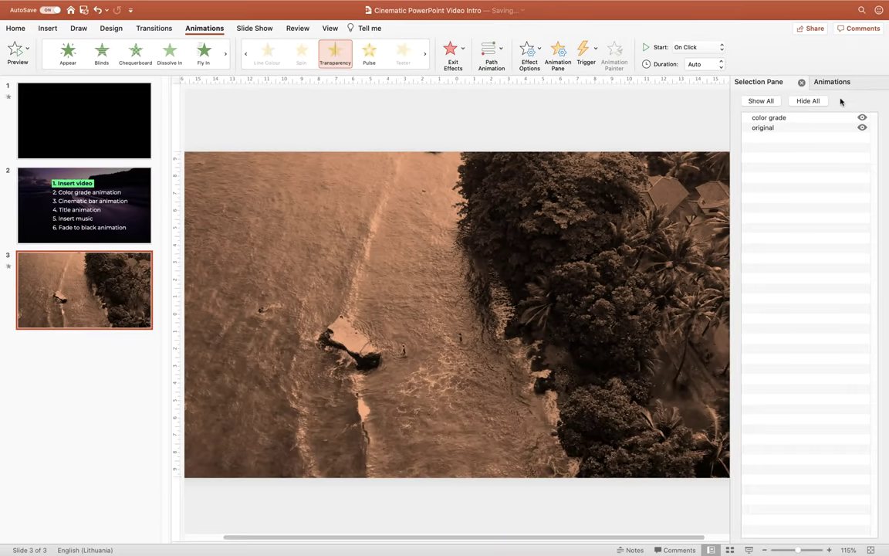
In the Animation Pane, set the Transparency effect to start With Previous.
left_click(834, 82)
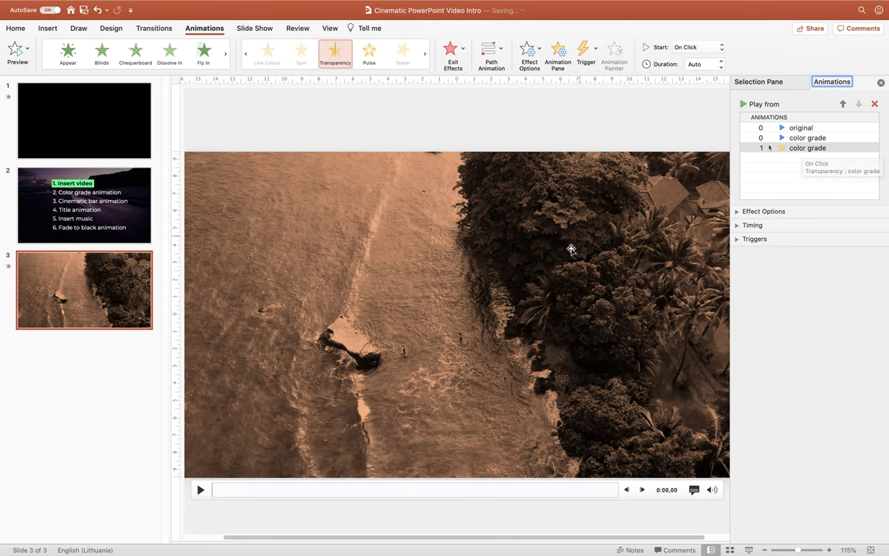
left_click(798, 148)
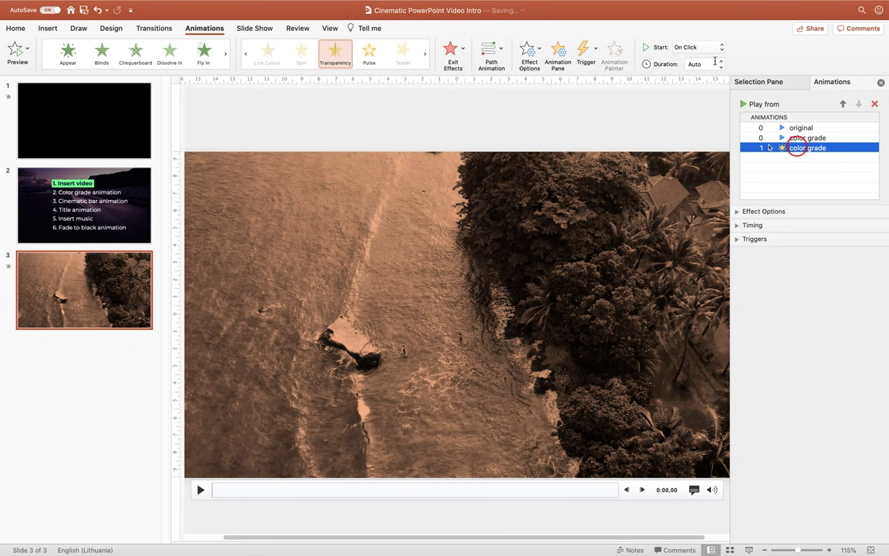
left_click(711, 47)
left_click(708, 56)
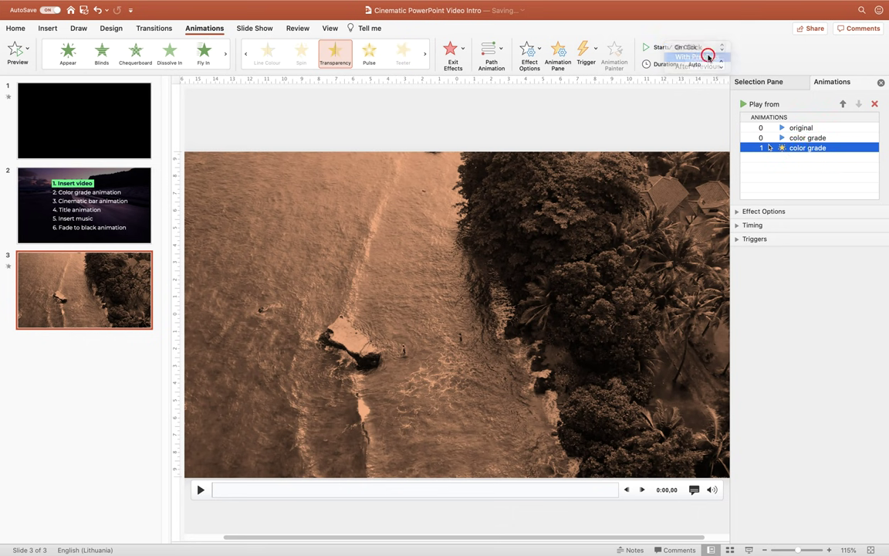
Confirm the Transparency amount is 50%, then preview slide 3 in a slide show.
left_click(736, 212)
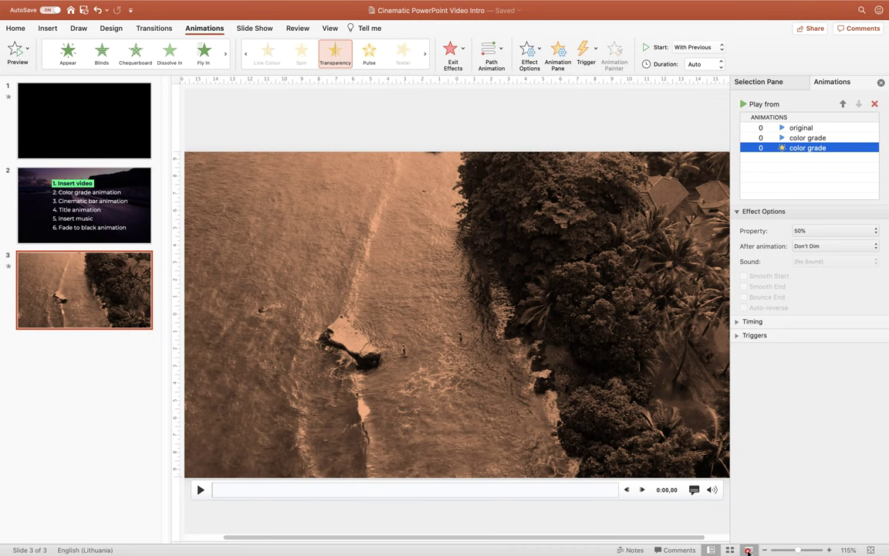
left_click(748, 550)
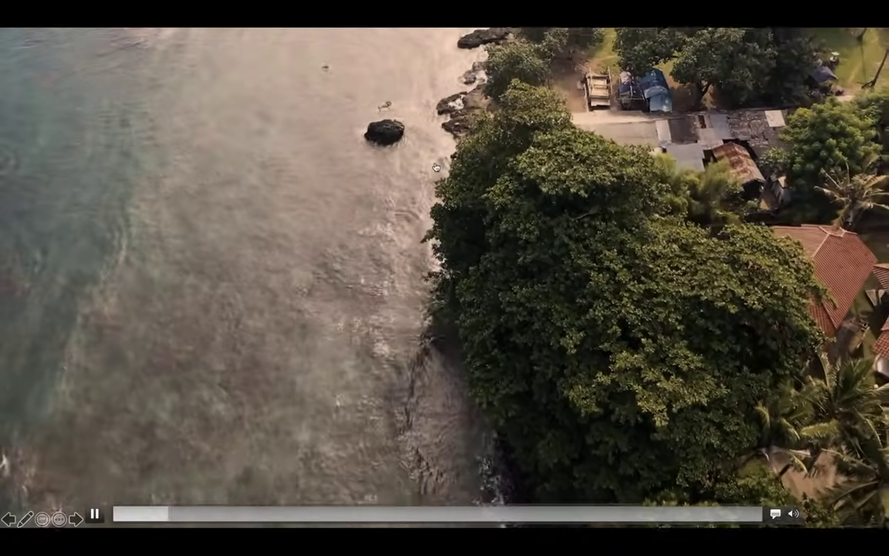
key("Escape")
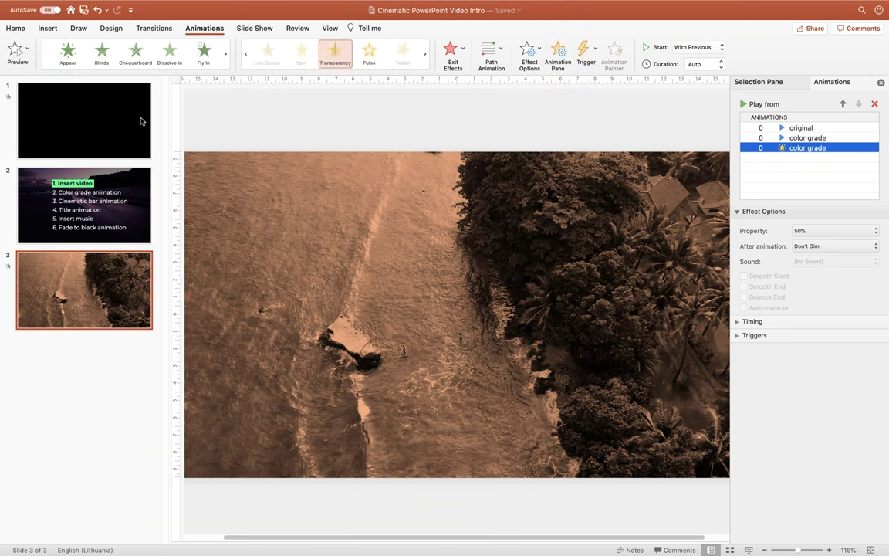
left_click(130, 119)
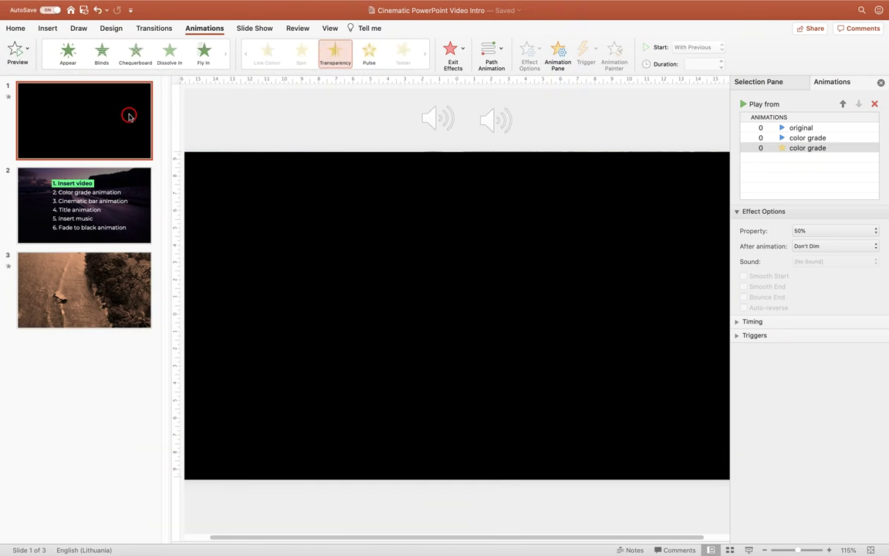
left_click(750, 549)
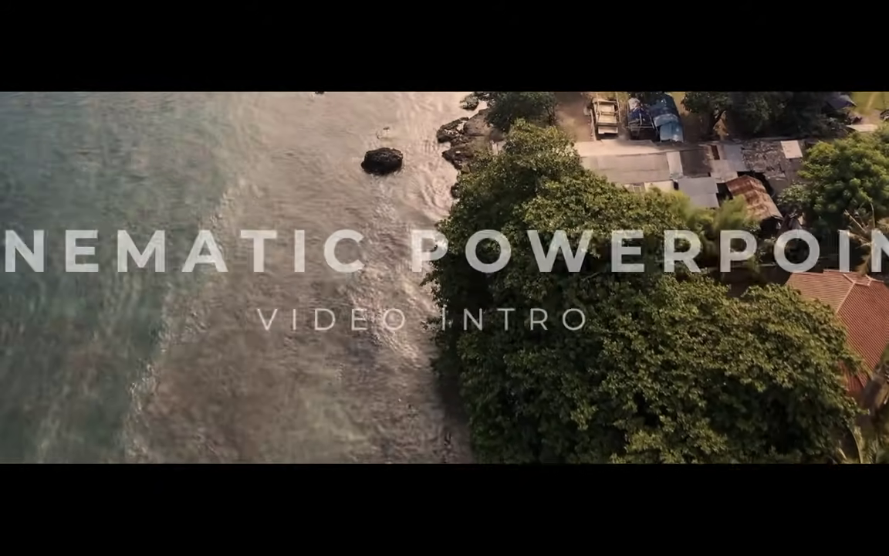
key("Escape")
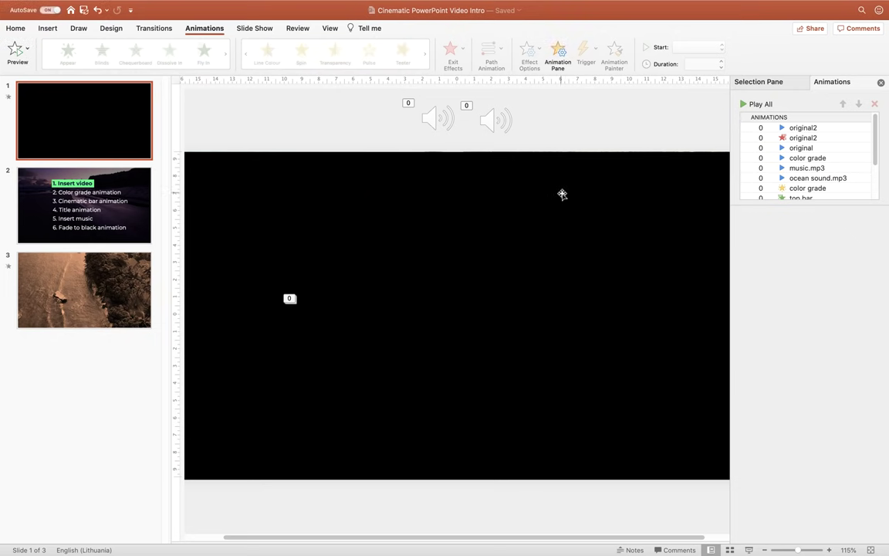
left_click(71, 284)
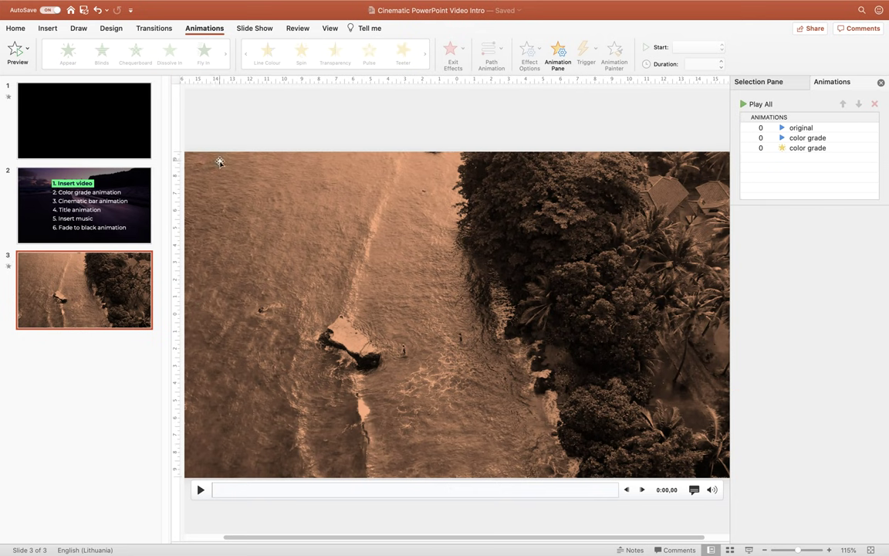
Hide the color grade layer in the Selection Pane.
left_click(775, 83)
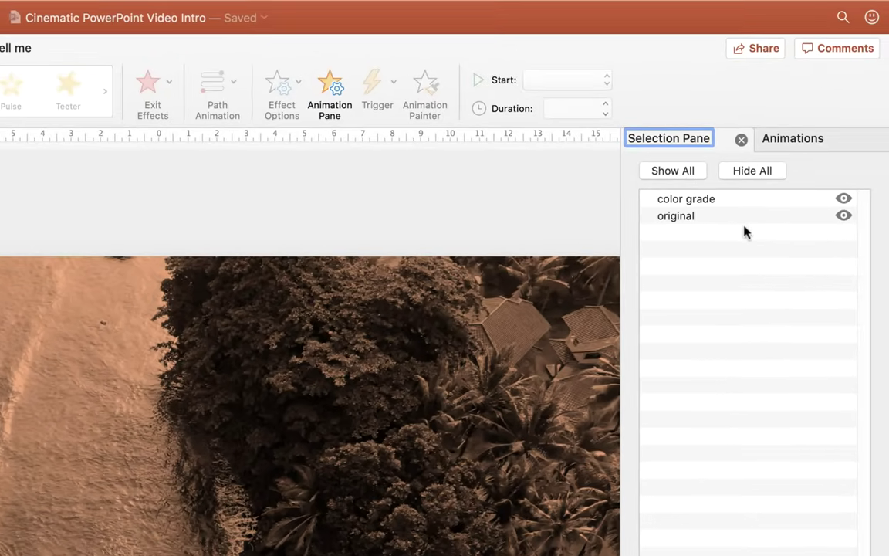
left_click(734, 216)
left_click(756, 199)
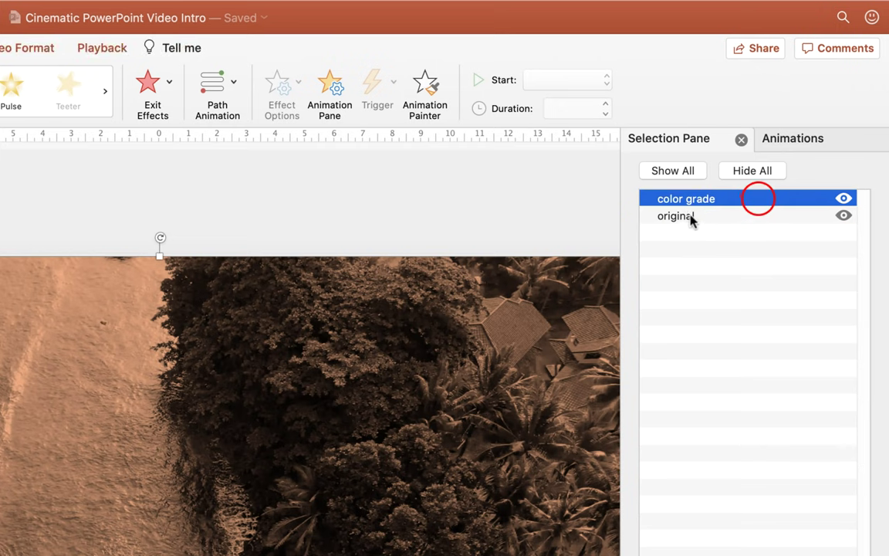
left_click(844, 201)
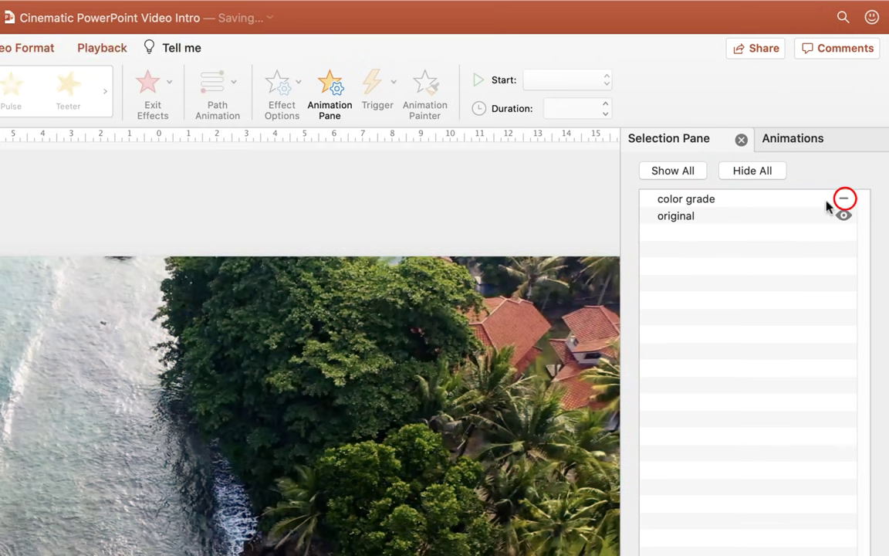
Duplicate the original video and rename the copy original2.
left_click(680, 217)
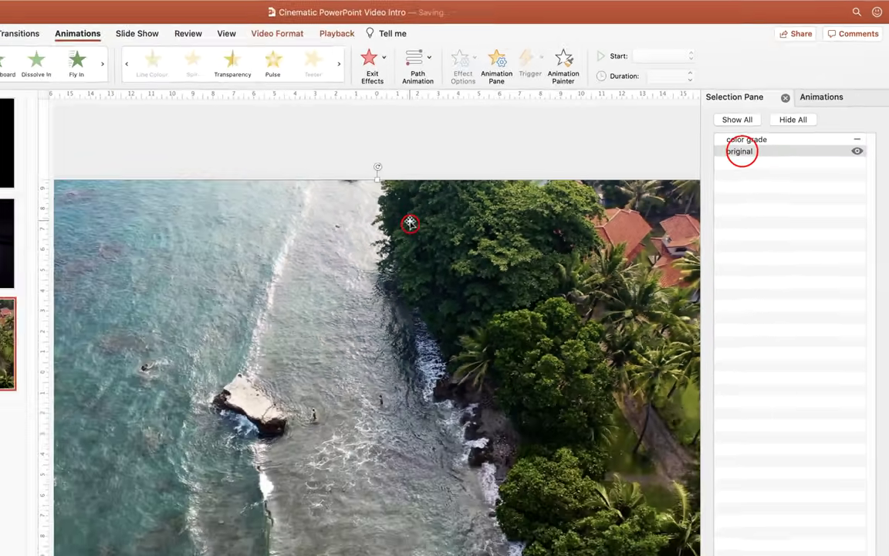
left_click(217, 316)
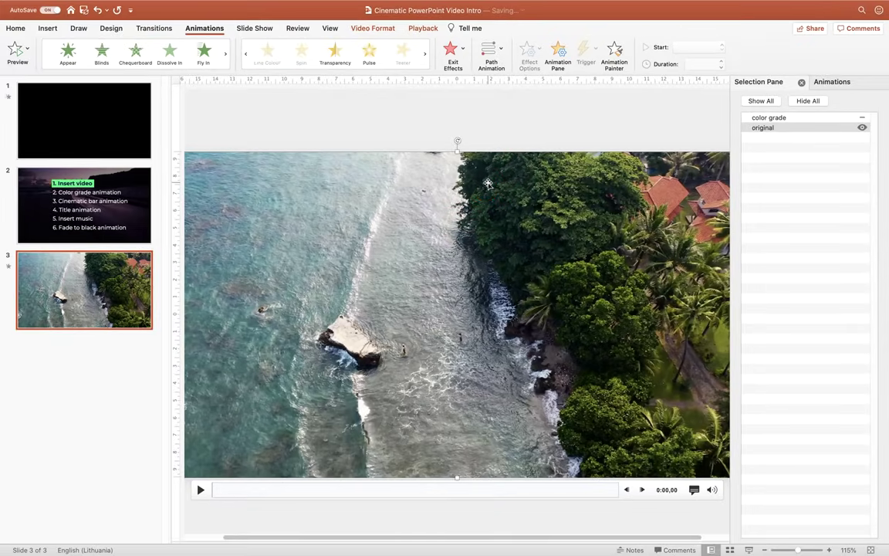
key("super+d")
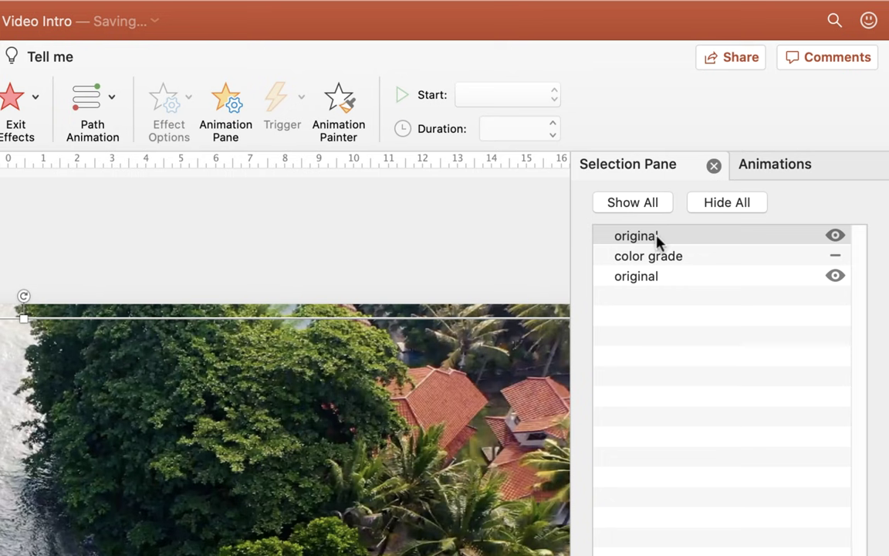
double_click(660, 238)
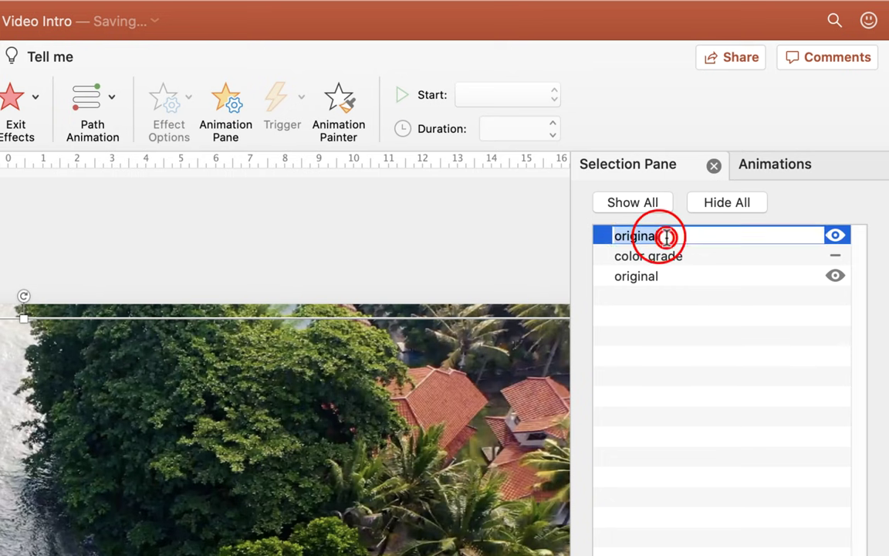
left_click(666, 237)
type("2")
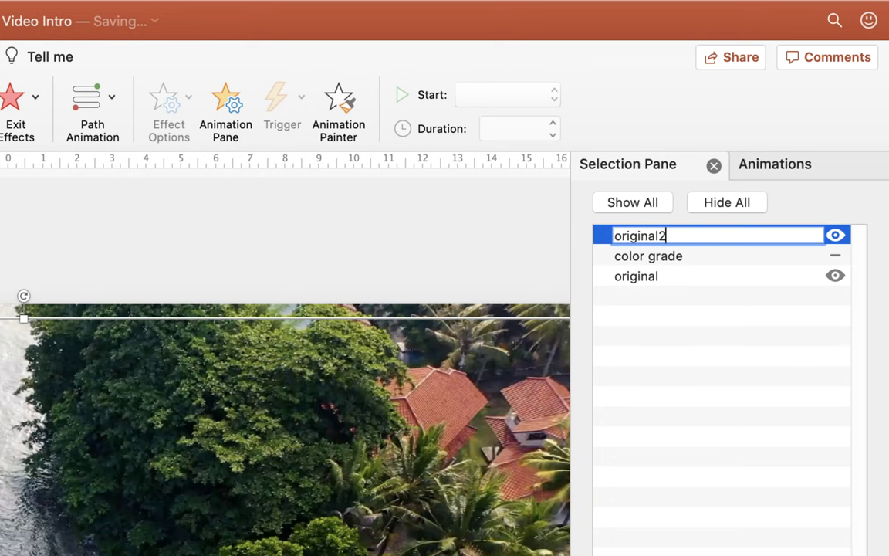
key("Return")
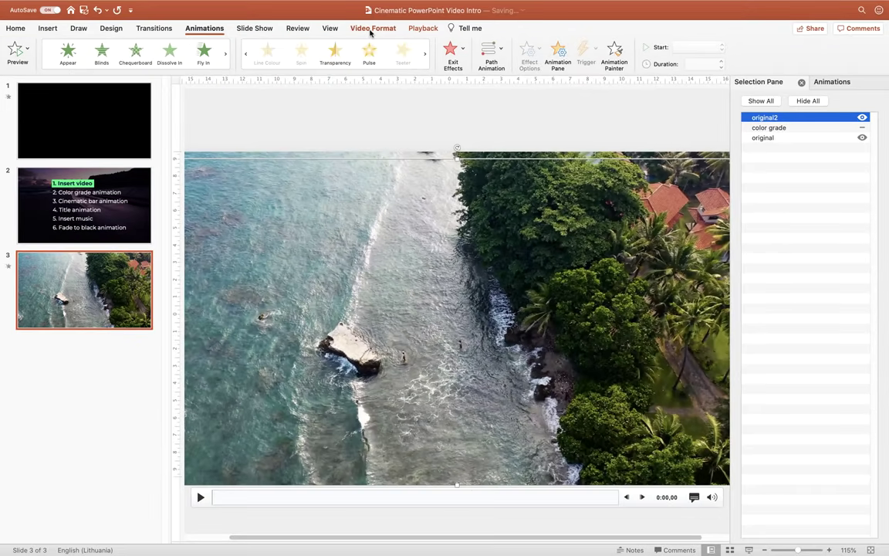
Centre the top video on the slide horizontally and vertically.
left_click(378, 28)
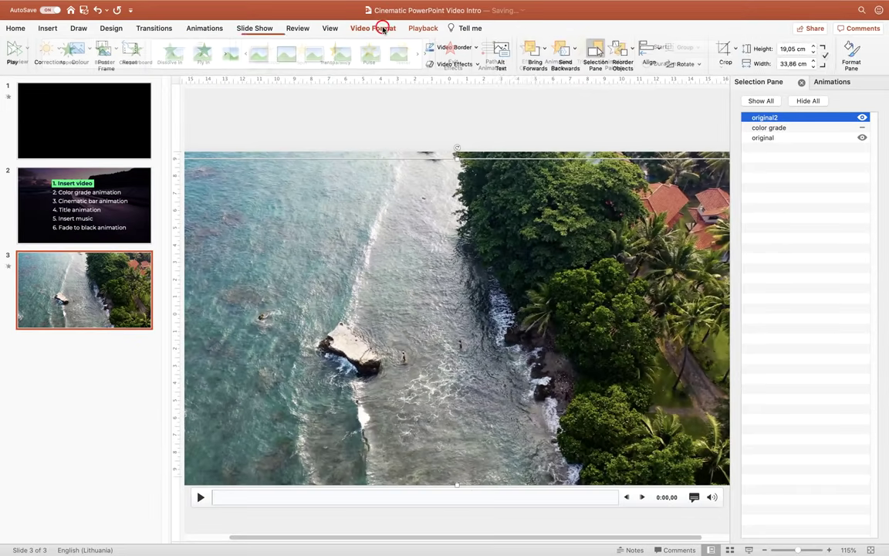
left_click(649, 50)
left_click(687, 91)
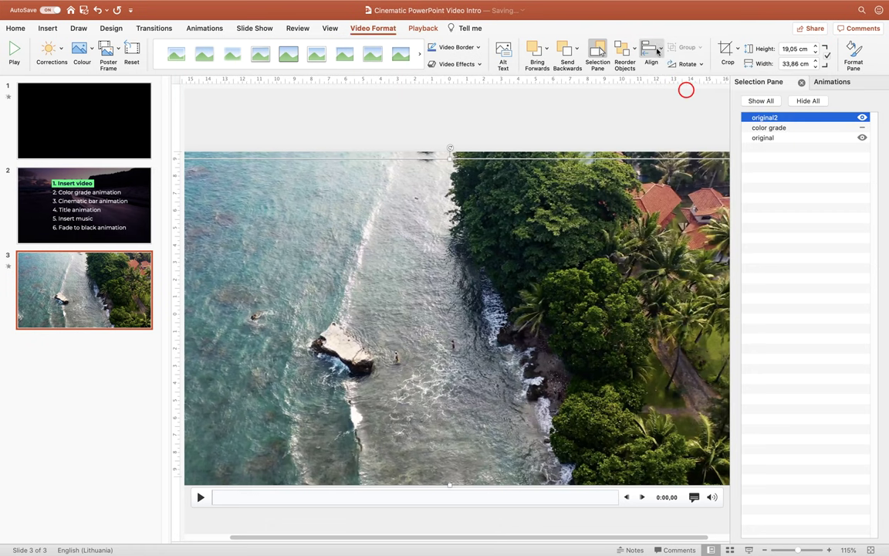
left_click(649, 49)
left_click(699, 149)
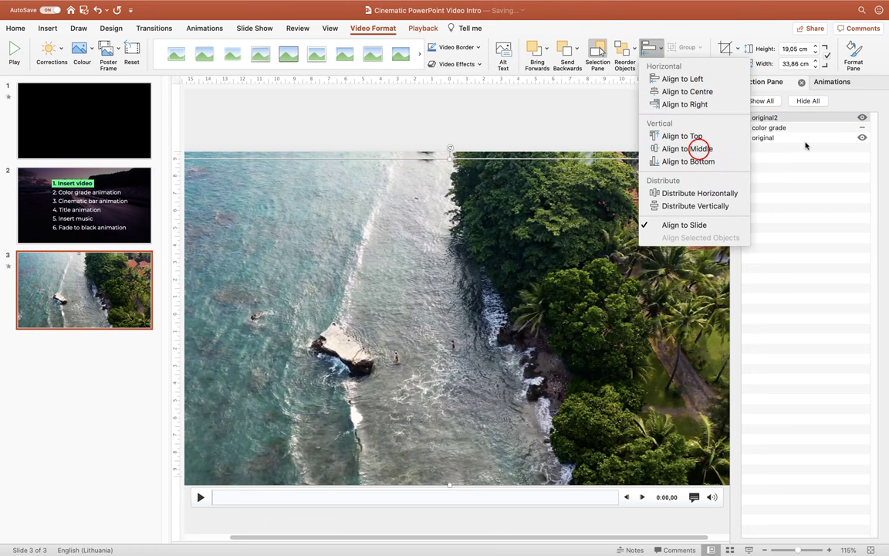
left_click(718, 146)
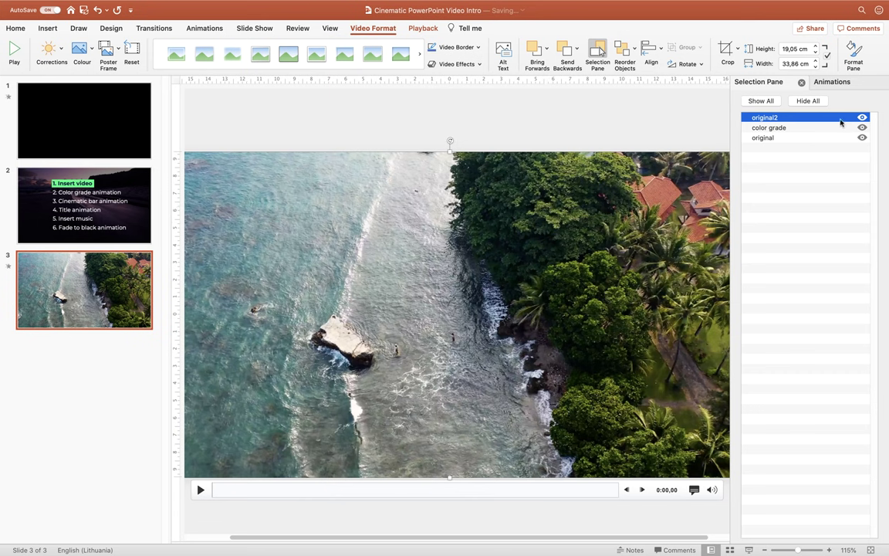
Toggle the original2 and color grade layers off and back on, then select the top video.
left_click(862, 117)
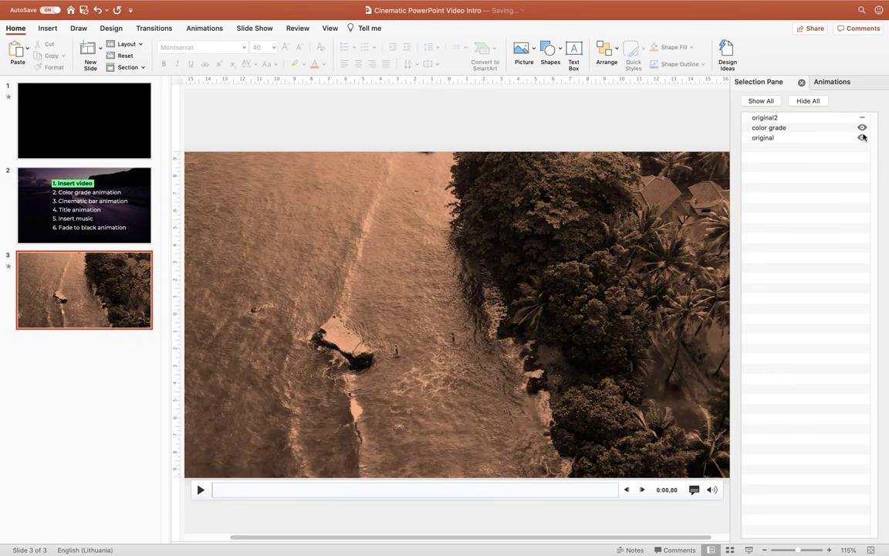
left_click(862, 128)
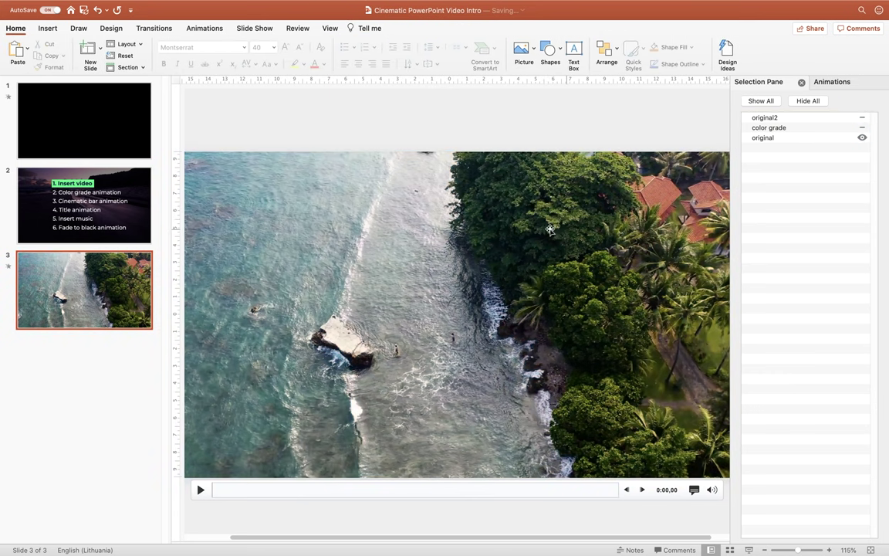
left_click(862, 128)
left_click(862, 118)
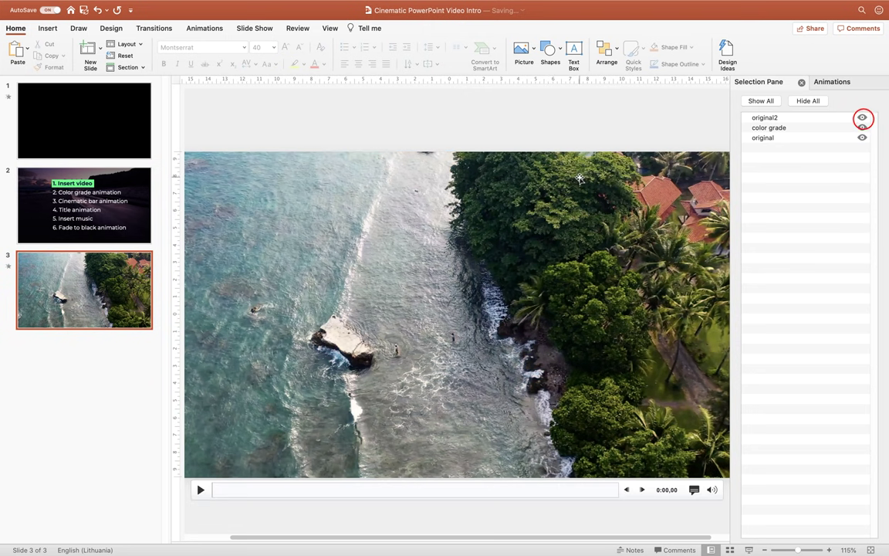
left_click(557, 123)
left_click(461, 199)
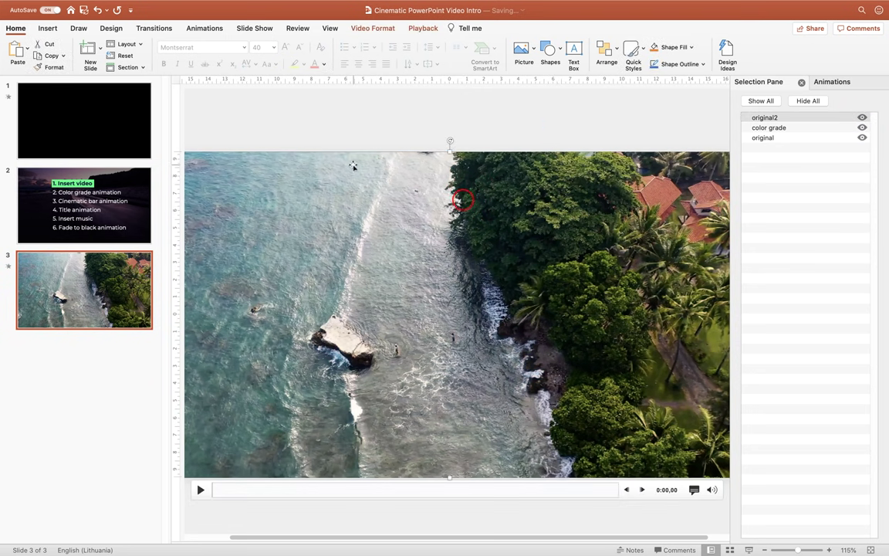
left_click(213, 30)
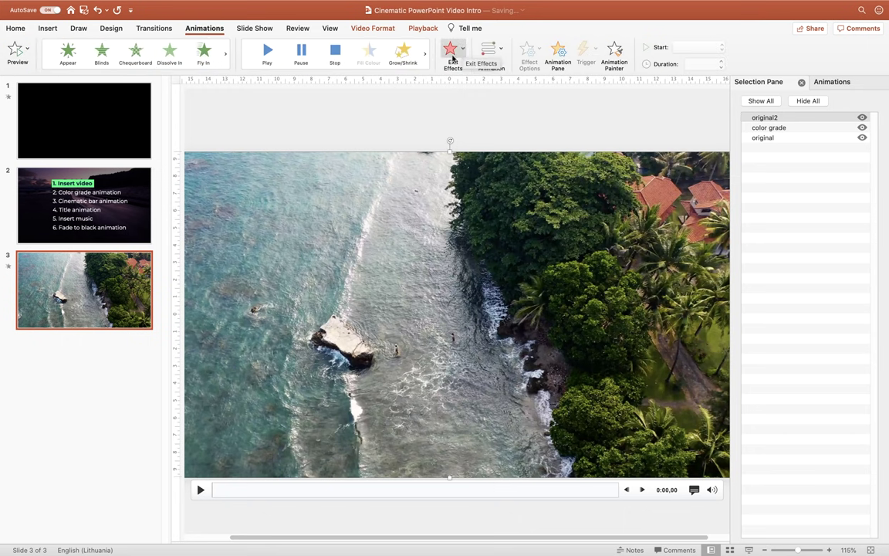
Give original2 a Fade exit effect and move its animations to the top of the Animation Pane.
left_click(462, 51)
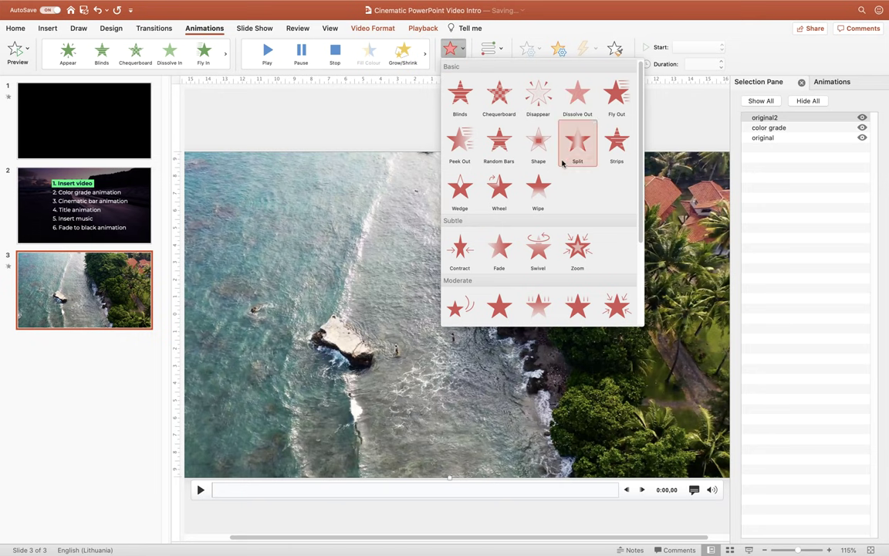
left_click(500, 244)
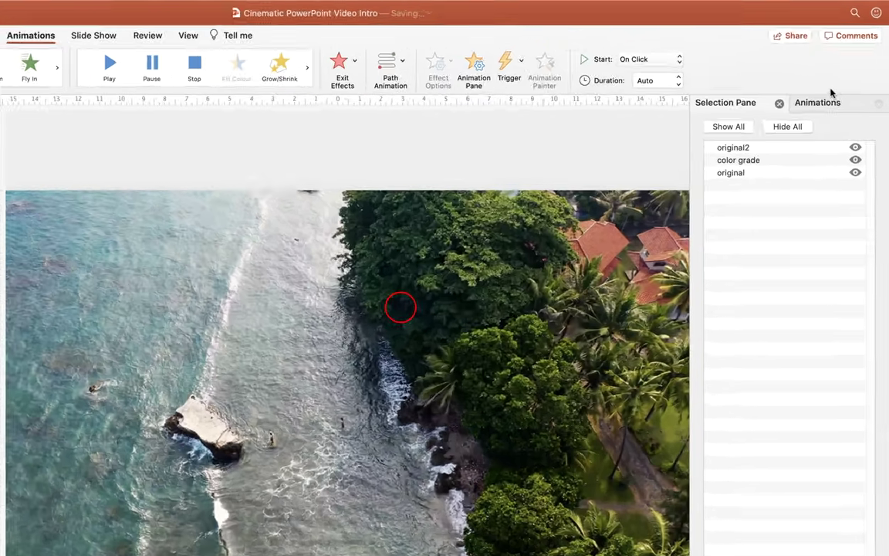
left_click(832, 81)
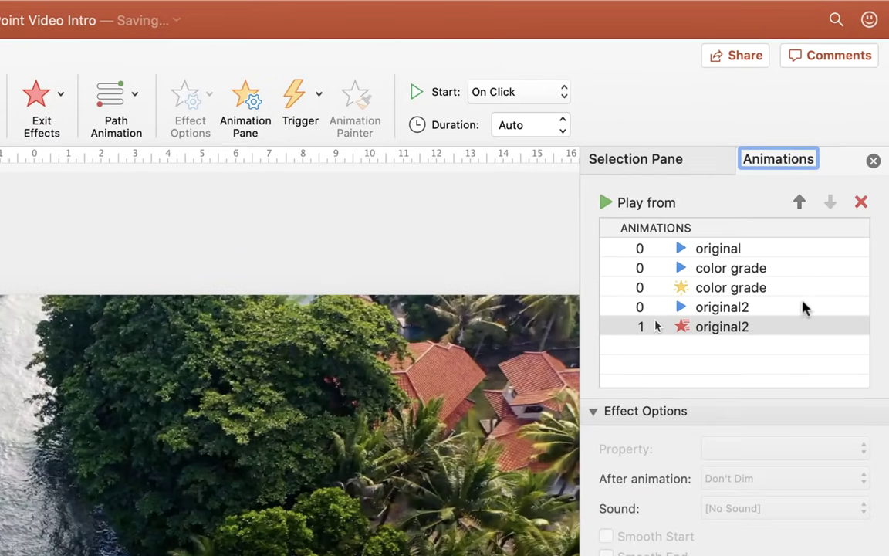
left_click_drag(726, 308, 739, 249)
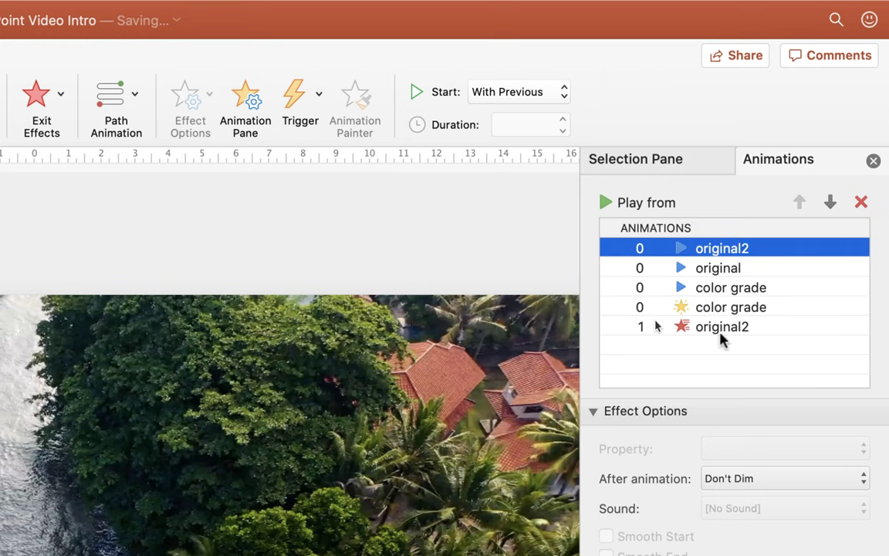
left_click_drag(725, 330, 727, 260)
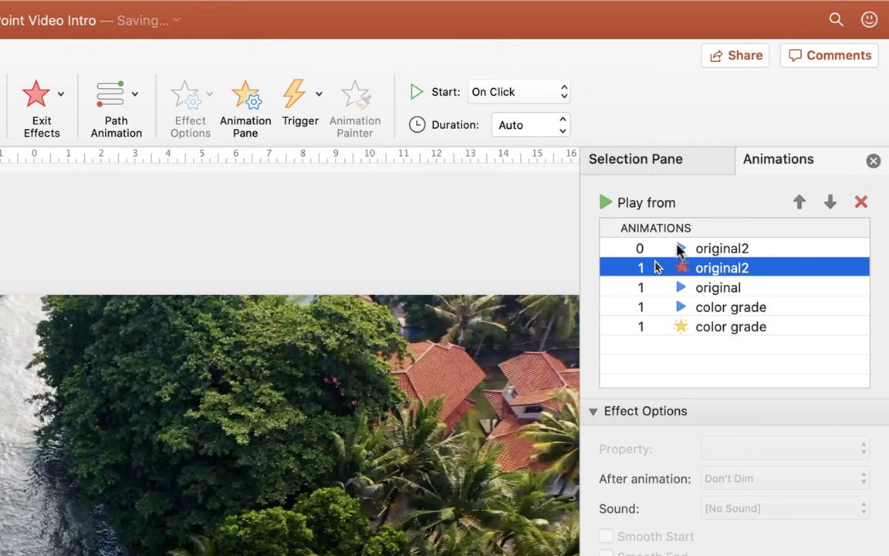
Set the fade to start With Previous, 3-second delay, 2-second duration, and preview it.
left_click(558, 91)
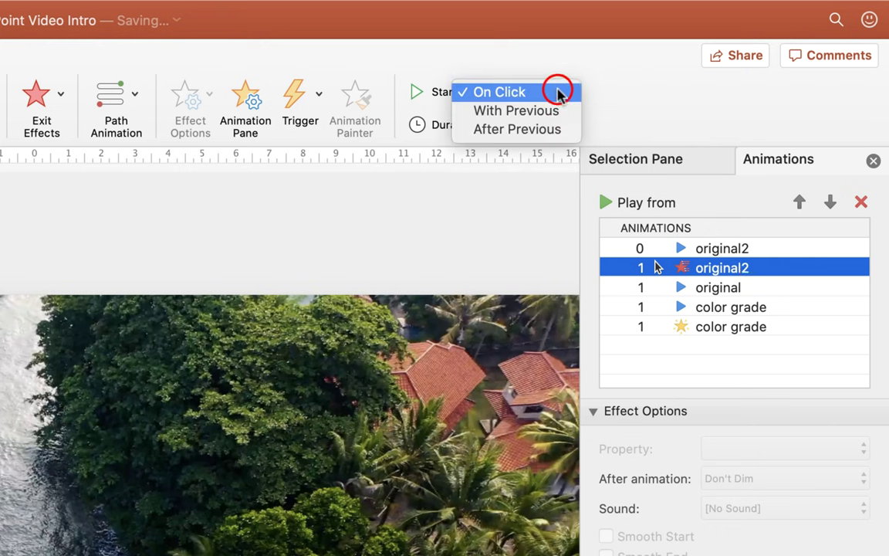
left_click(542, 113)
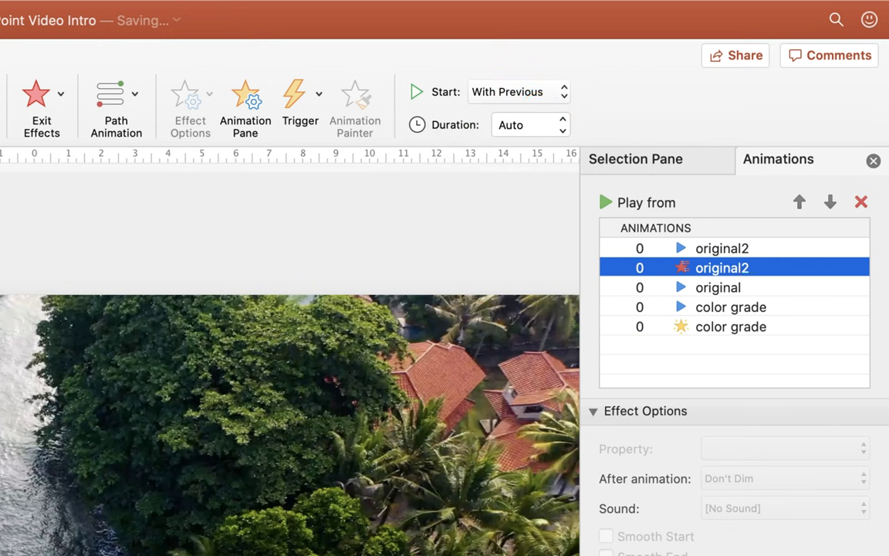
left_click(645, 512)
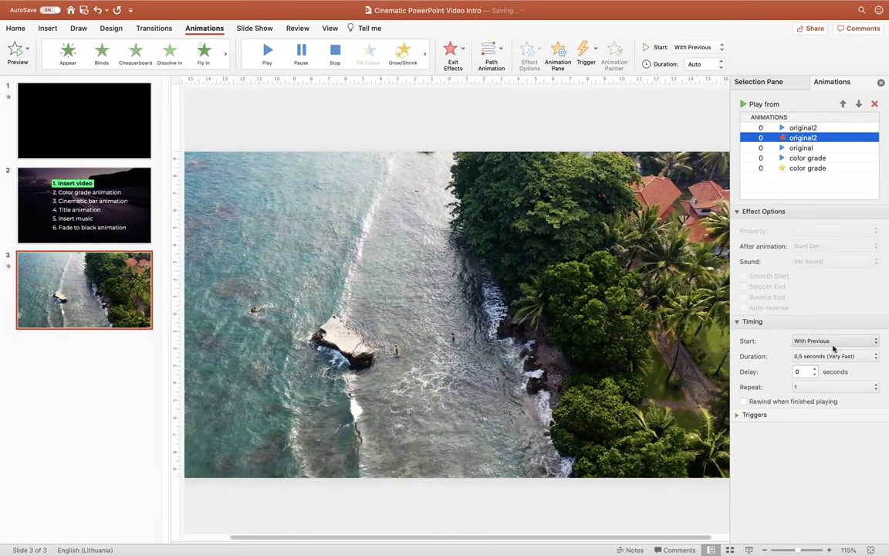
left_click(805, 371)
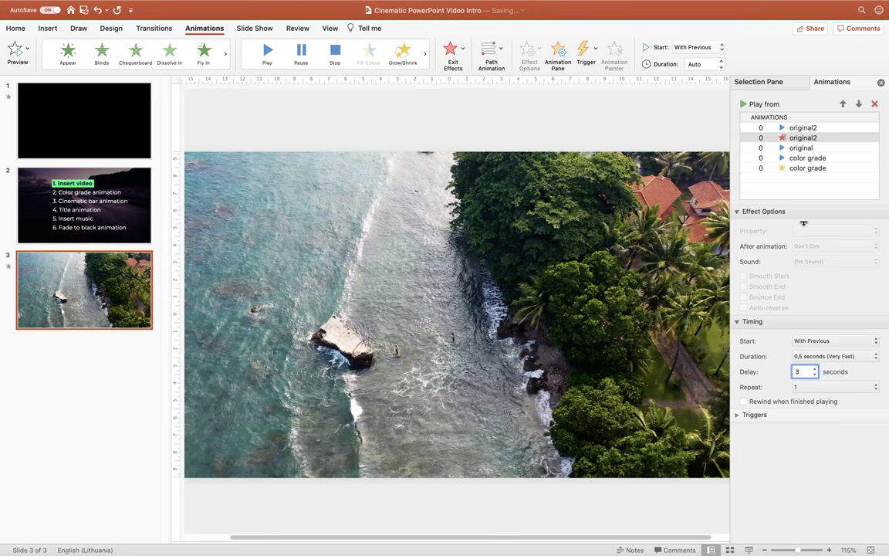
left_click(699, 64)
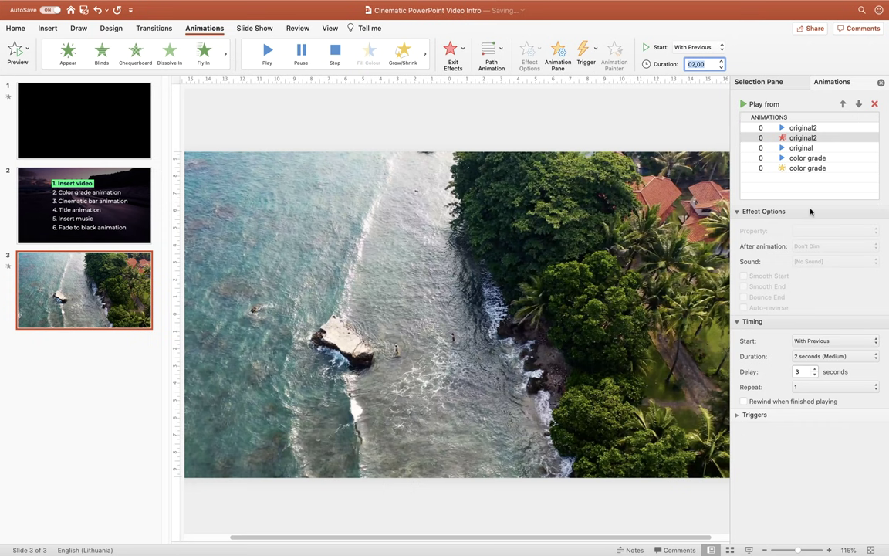
left_click(749, 549)
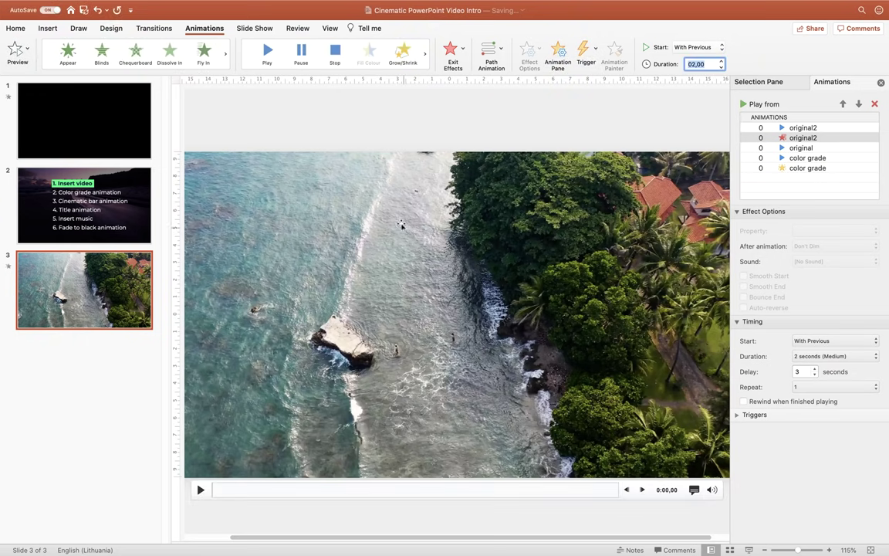
Open slide 2 to show the six-step checklist.
left_click(132, 186)
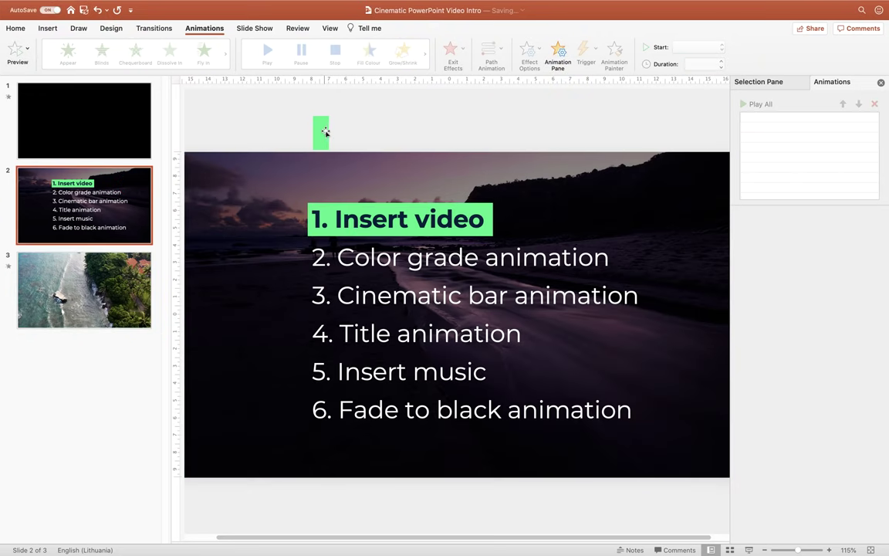
Copy item 1's green highlight onto "2. Color grade animation" with Format Painter.
left_click(325, 133)
left_click(15, 28)
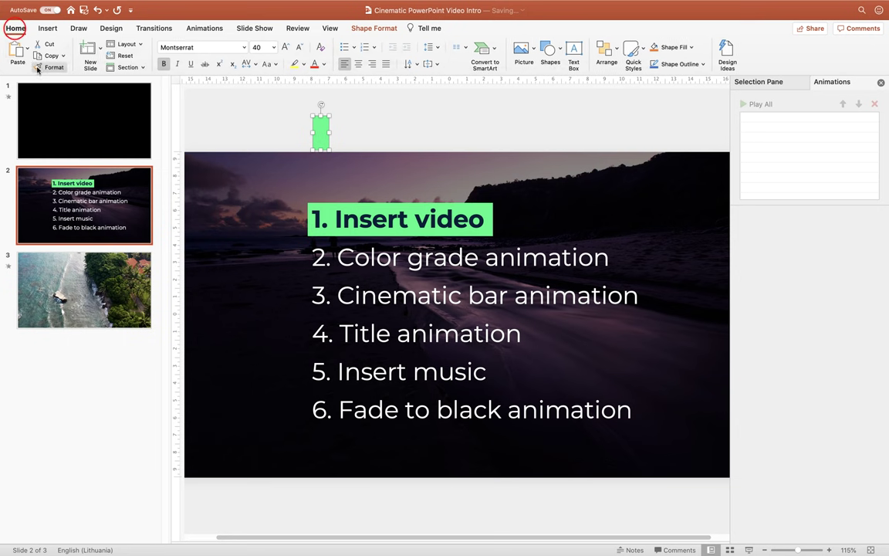
left_click(48, 68)
left_click(378, 257)
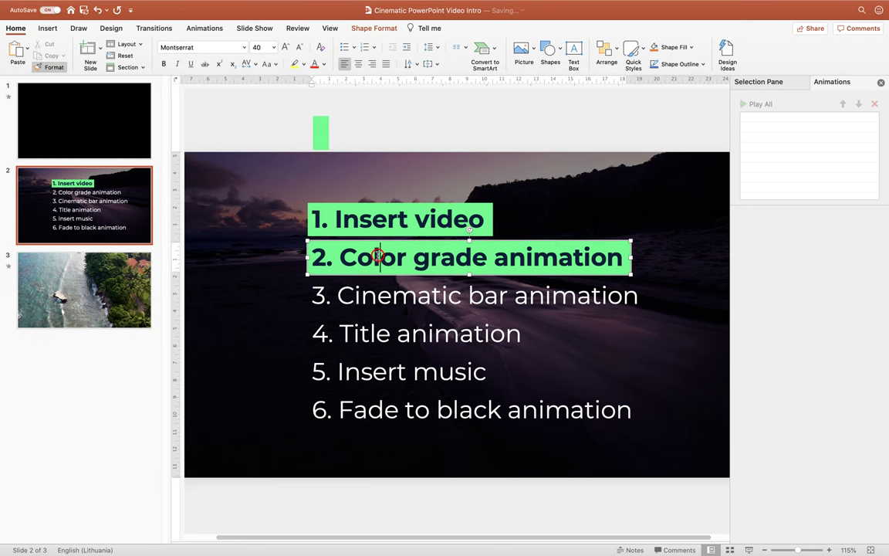
left_click(391, 127)
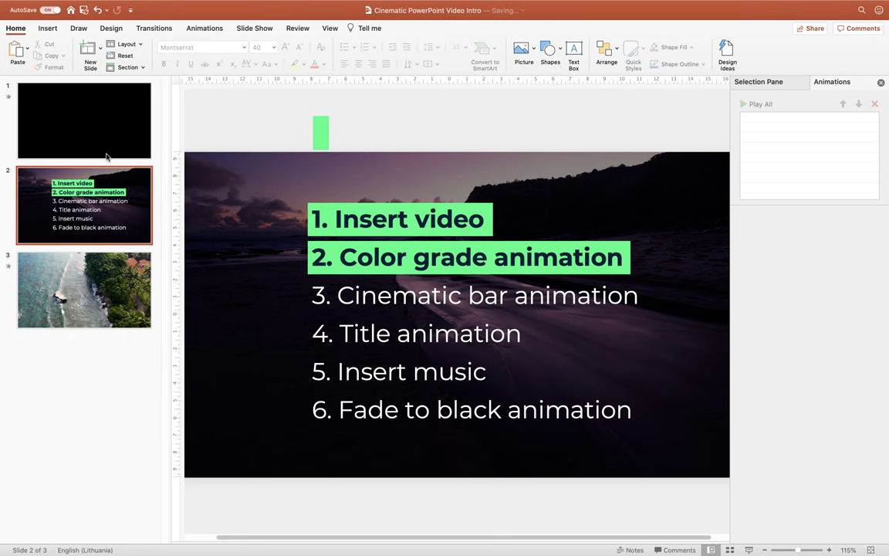
On slide 1, move the black cover aside, undo the move, then go back to slide 3.
left_click(110, 115)
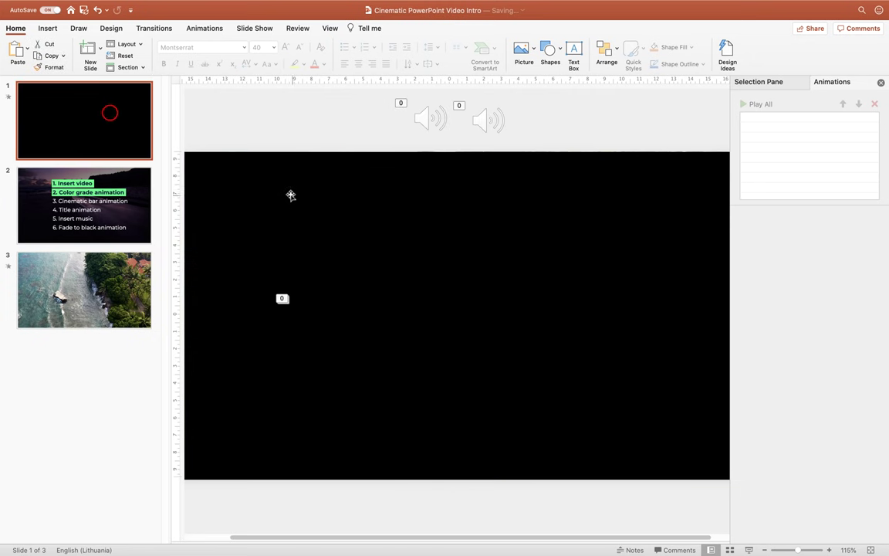
left_click(270, 173)
left_click_drag(269, 174, 378, 350)
left_click(254, 174)
left_click(256, 174)
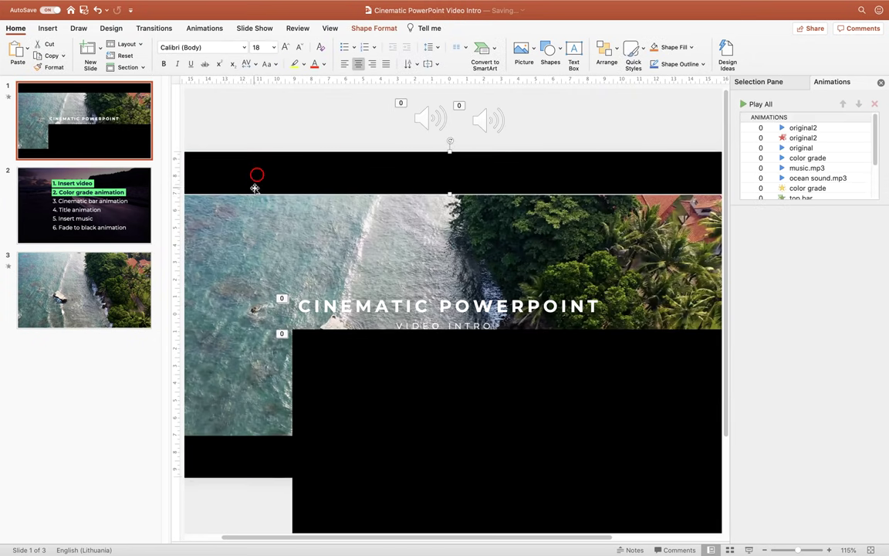
left_click(227, 442)
left_click(360, 379)
key("super+z")
key("super+z")
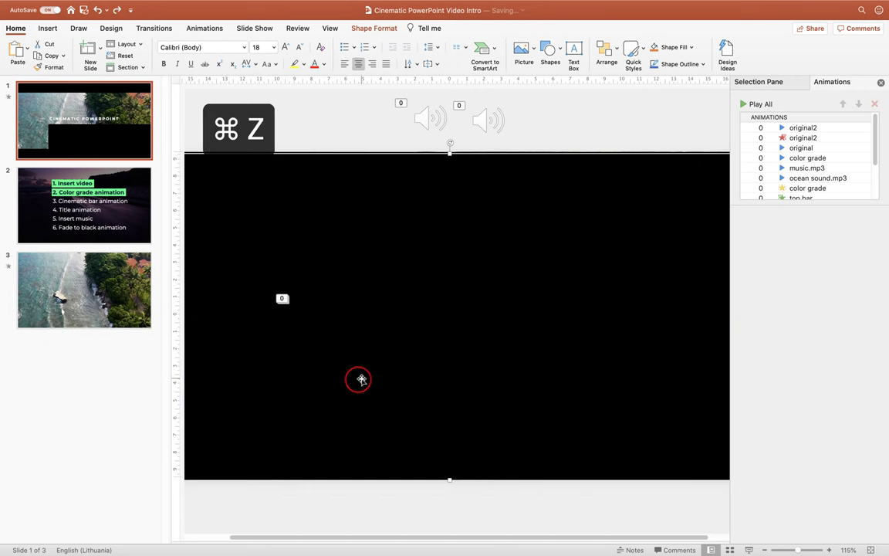
left_click(127, 281)
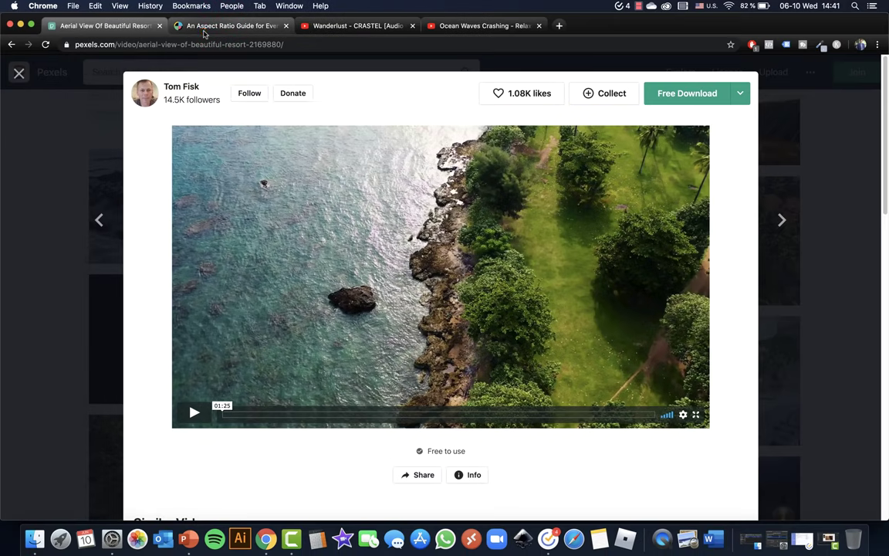
left_click(204, 27)
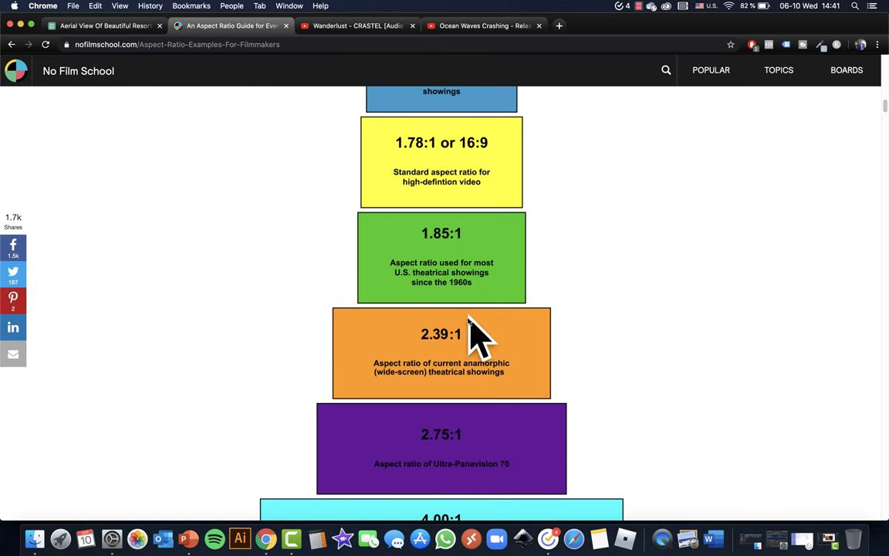
key("ctrl+Left")
Draw a new rectangle on the video slide.
left_click(255, 118)
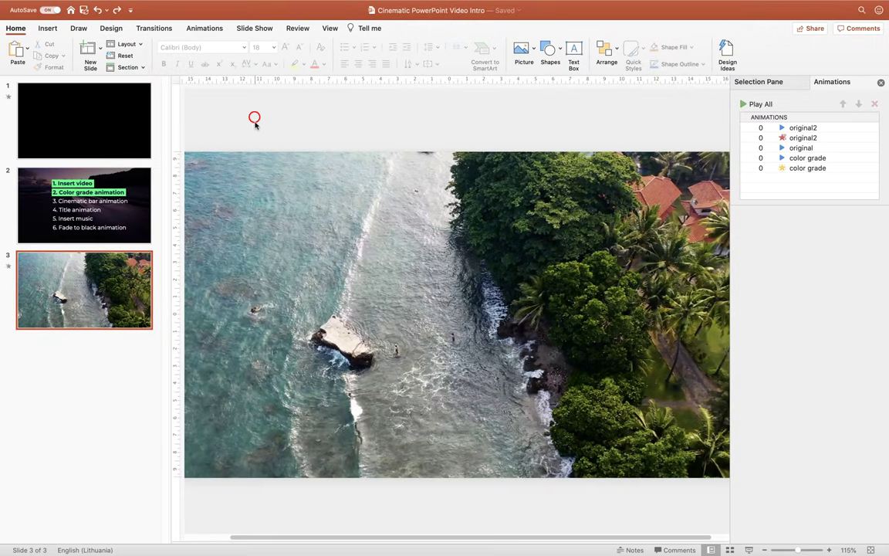
left_click(47, 28)
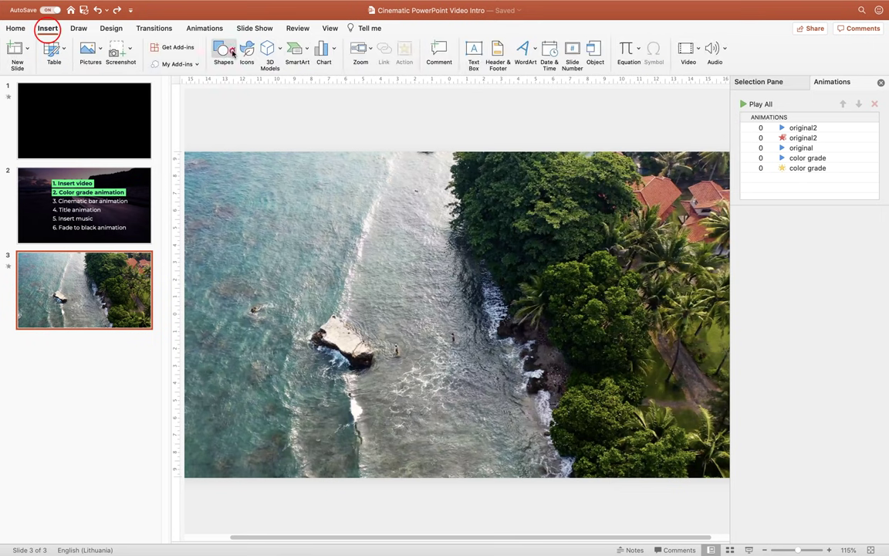
left_click(230, 49)
left_click(274, 82)
left_click_drag(291, 104, 388, 140)
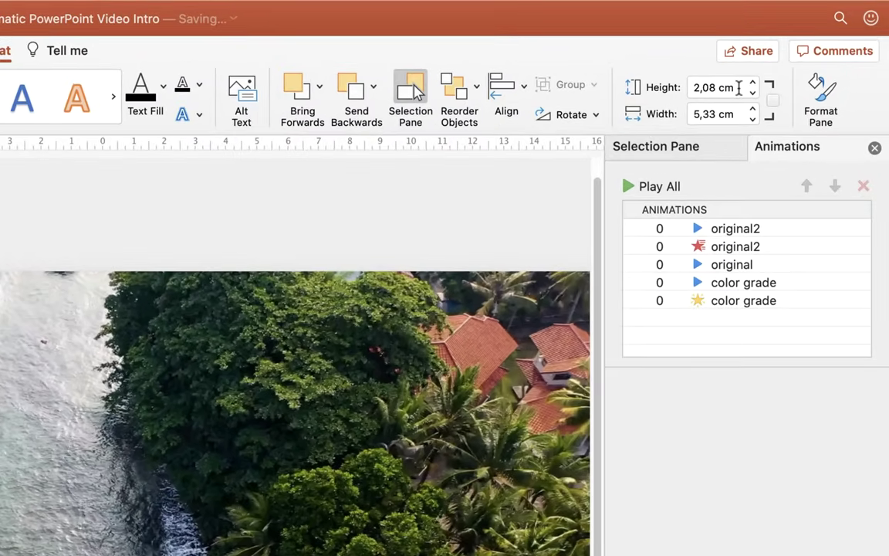
Set the rectangle's height field to 1 and its width to 2,39 cm.
left_click(738, 87)
type("1")
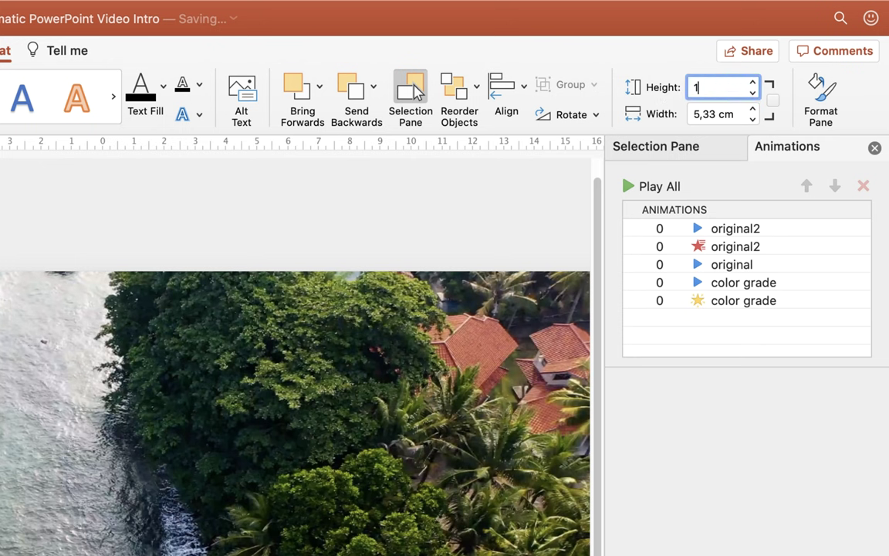
left_click(741, 115)
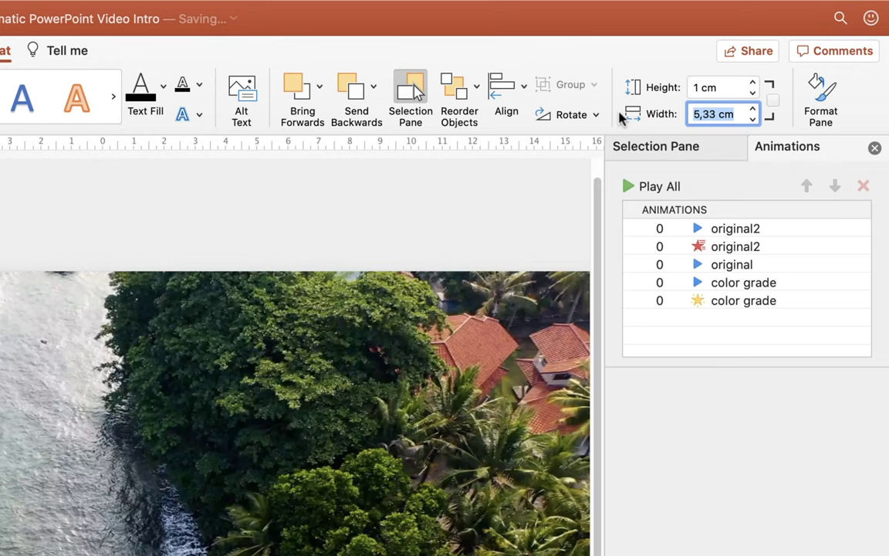
type("2")
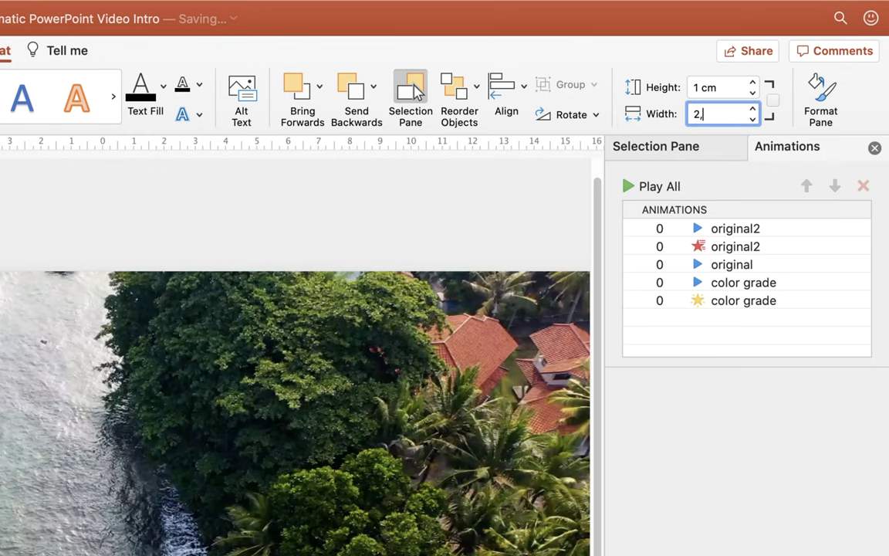
type(",39")
key("Return")
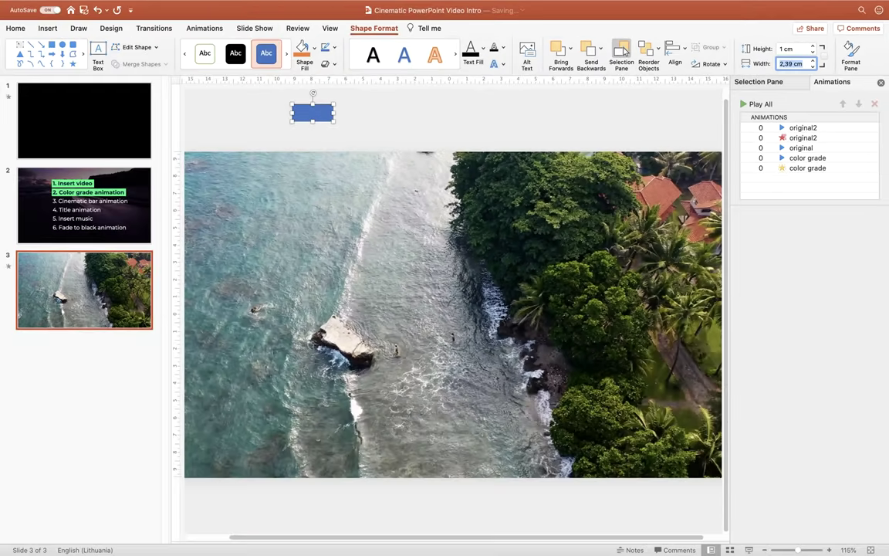
At 100% zoom, move the rectangle to the top-left and stretch it across the slide.
left_click(797, 550)
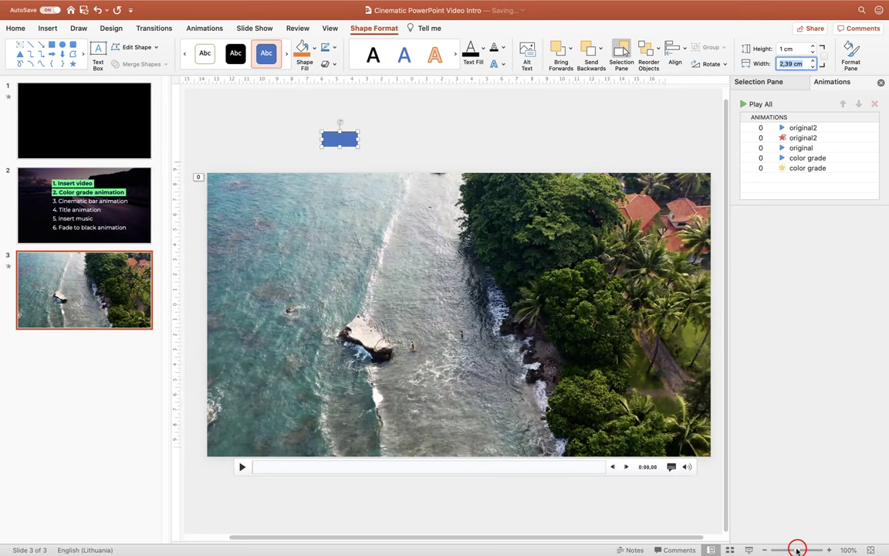
left_click_drag(351, 135, 303, 222)
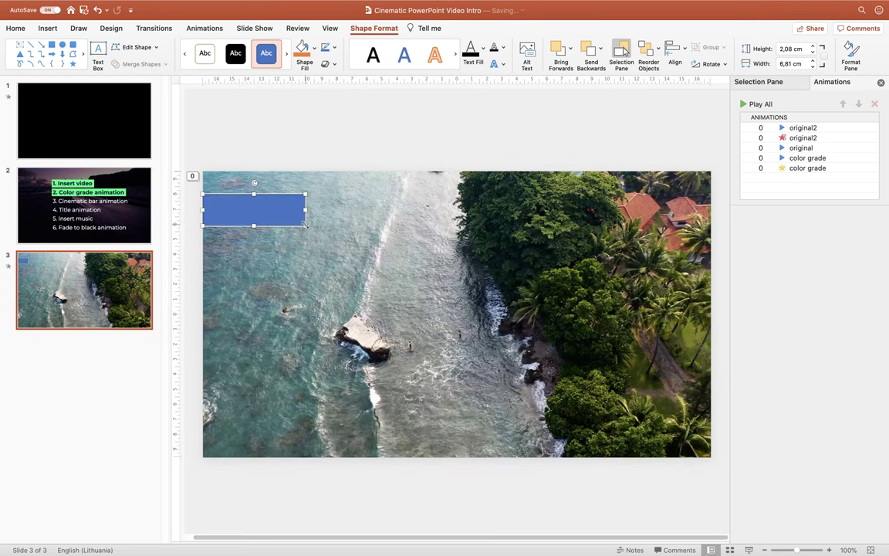
key("super+z")
left_click(276, 140)
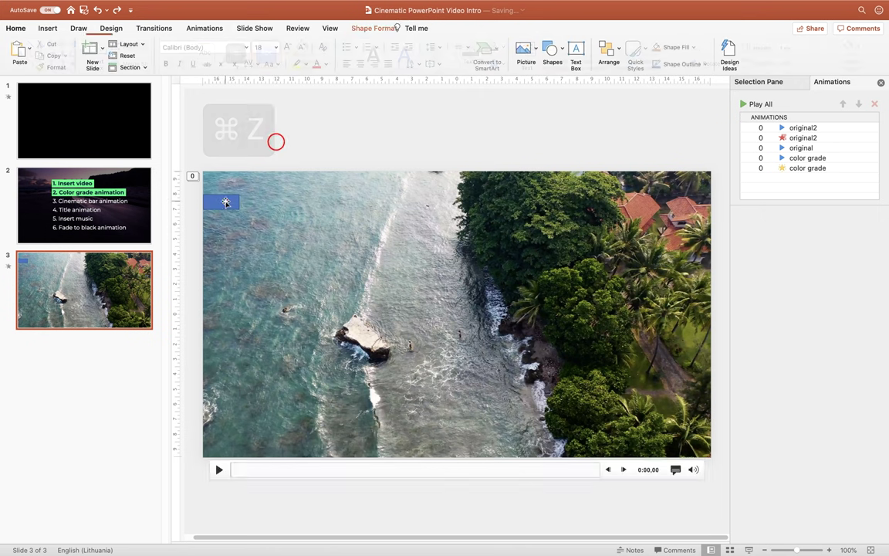
left_click(223, 200)
left_click_drag(240, 209, 684, 405)
Align the blue rectangle to the slide's middle and extend it to the right edge.
left_click(498, 123)
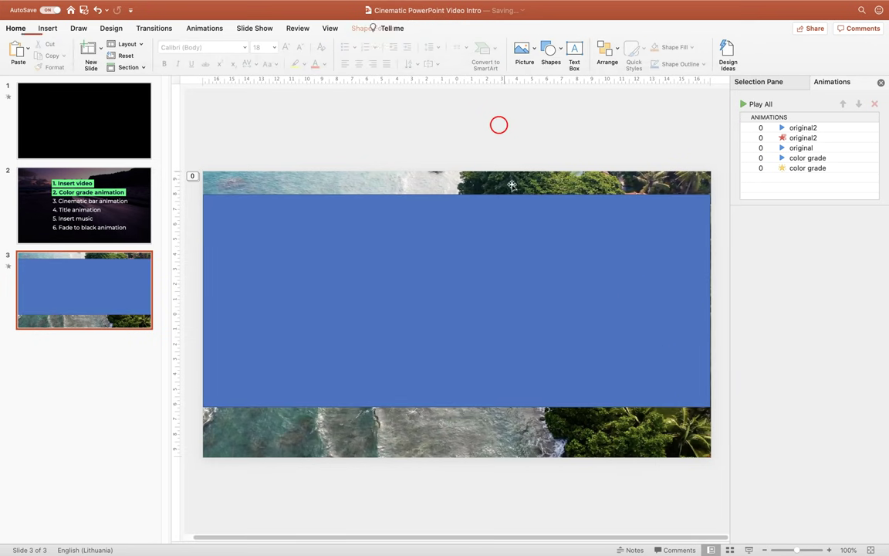
left_click(504, 236)
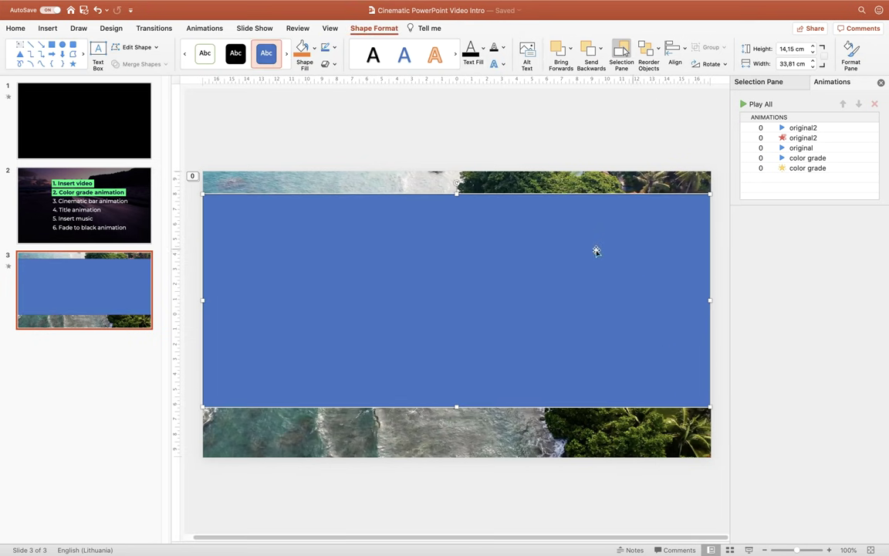
left_click(677, 47)
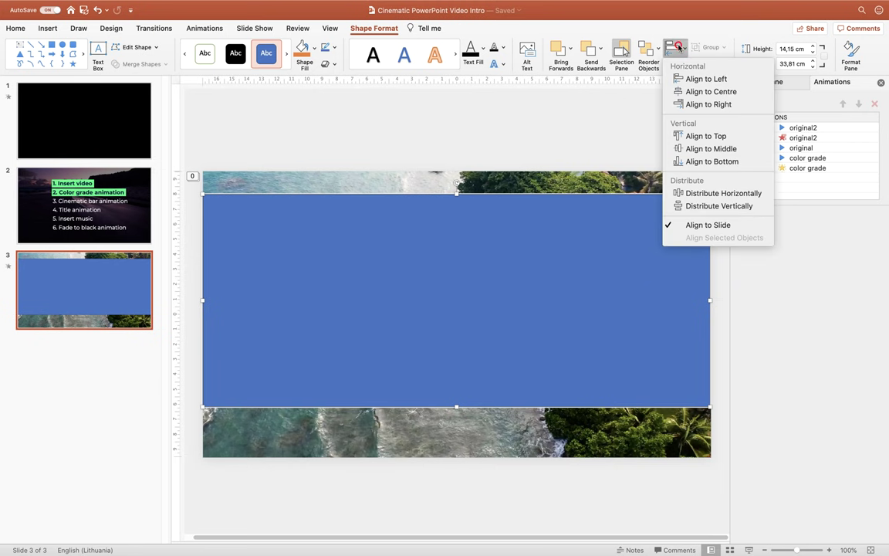
left_click(711, 146)
left_click(609, 132)
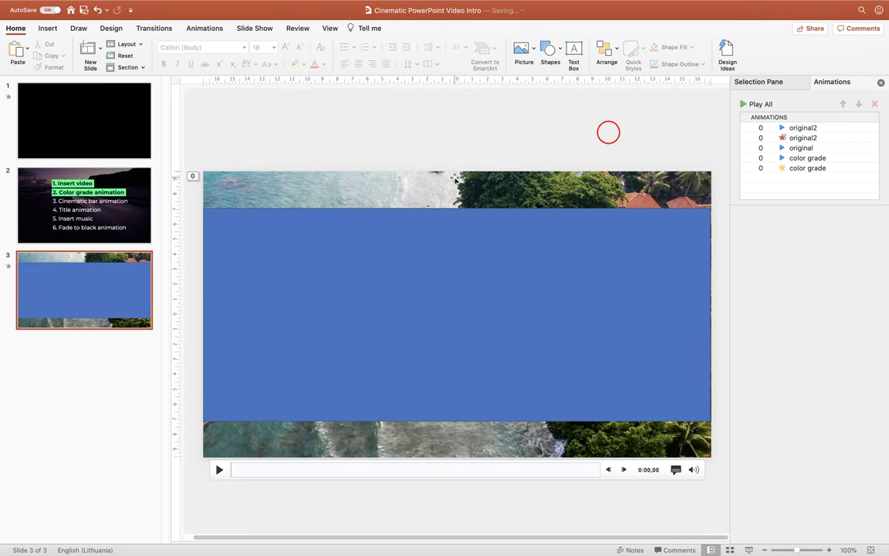
left_click(555, 260)
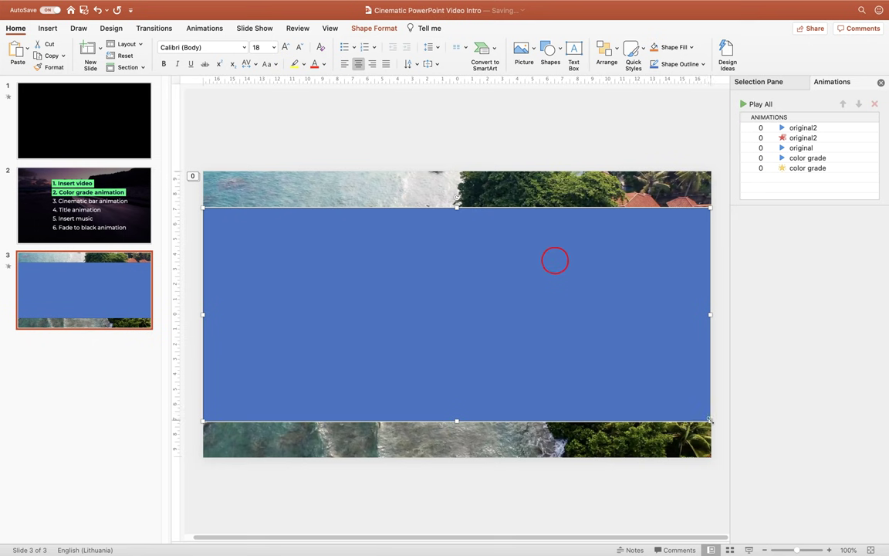
left_click_drag(710, 420, 710, 421)
Remove the blue rectangle's outline with Shape Outline > No Outline.
left_click(549, 104)
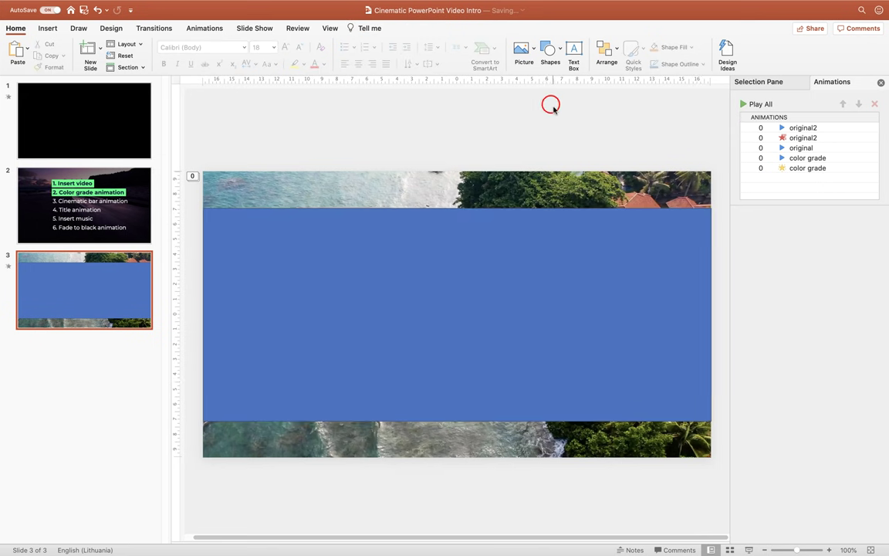
left_click(545, 258)
left_click(375, 28)
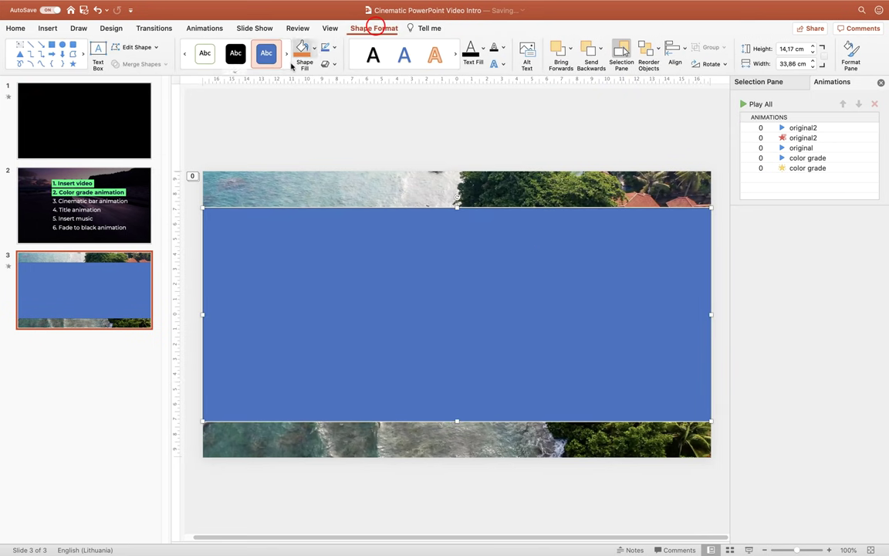
left_click(333, 48)
left_click(332, 67)
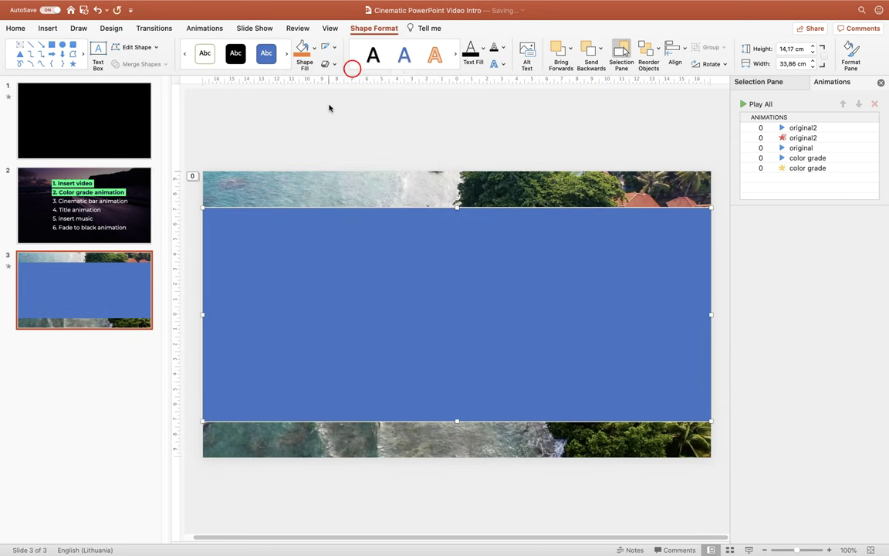
left_click(329, 123)
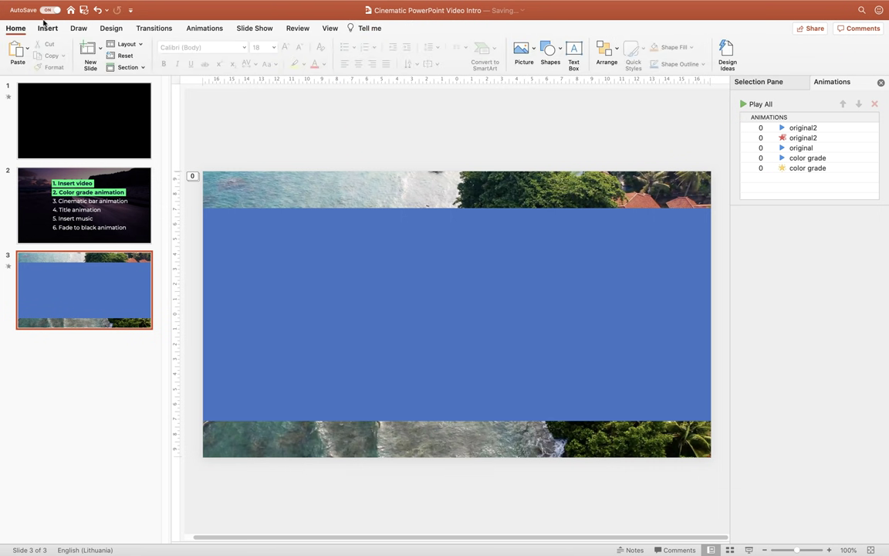
left_click(45, 29)
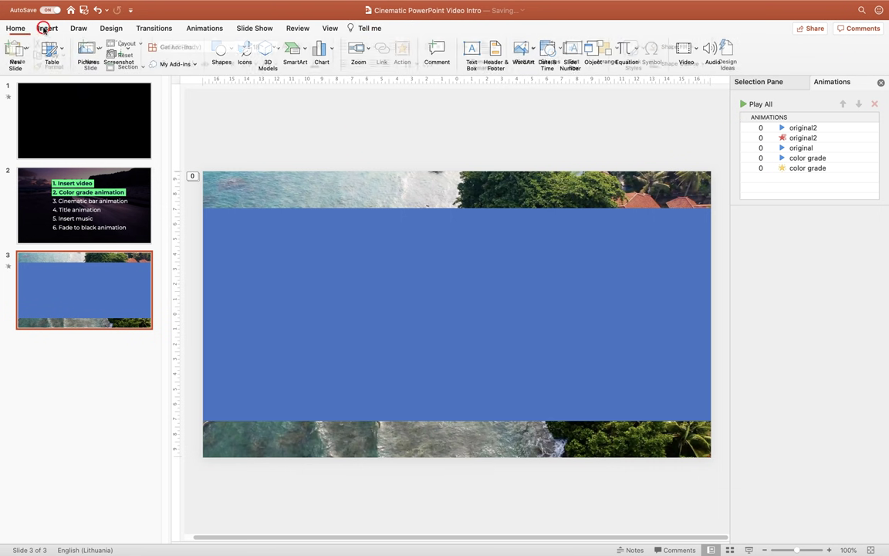
Draw a black, outline-free rectangle stretched across the full width of the slide's top.
left_click(230, 48)
left_click(273, 82)
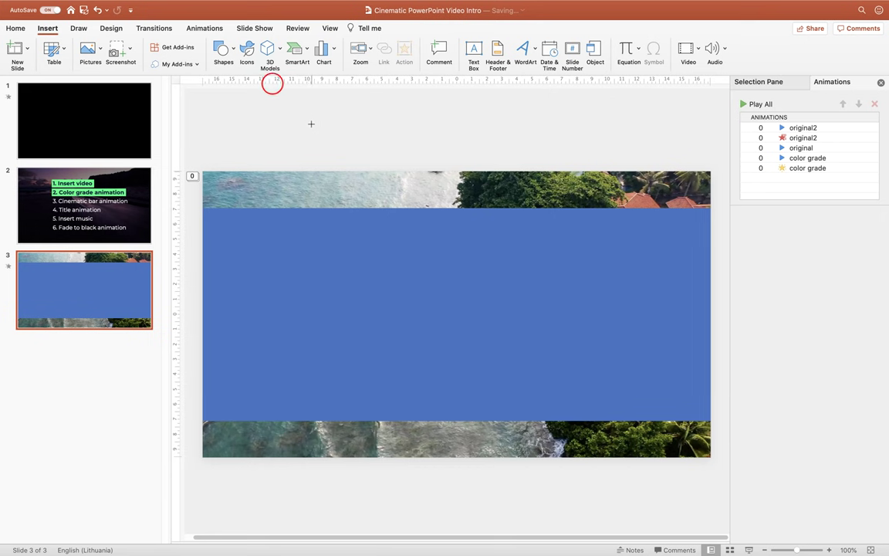
left_click_drag(303, 119, 446, 150)
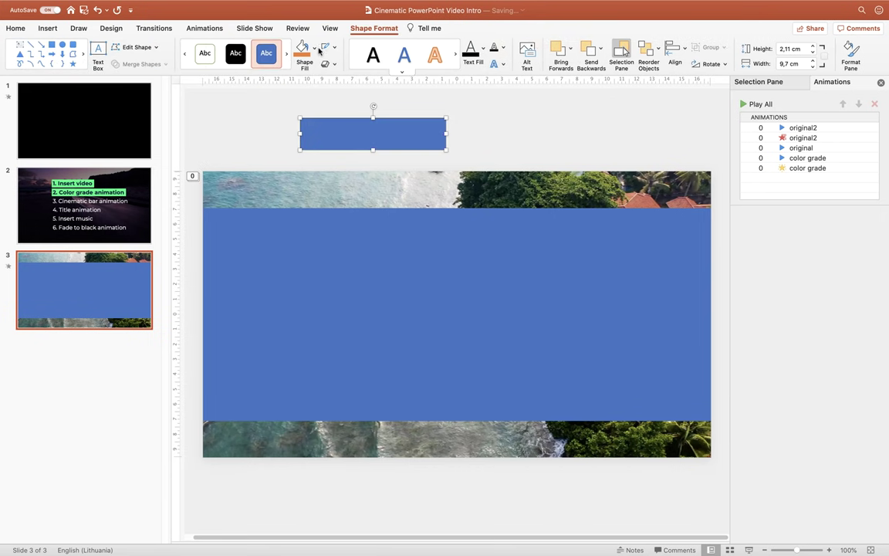
left_click(316, 49)
left_click(312, 97)
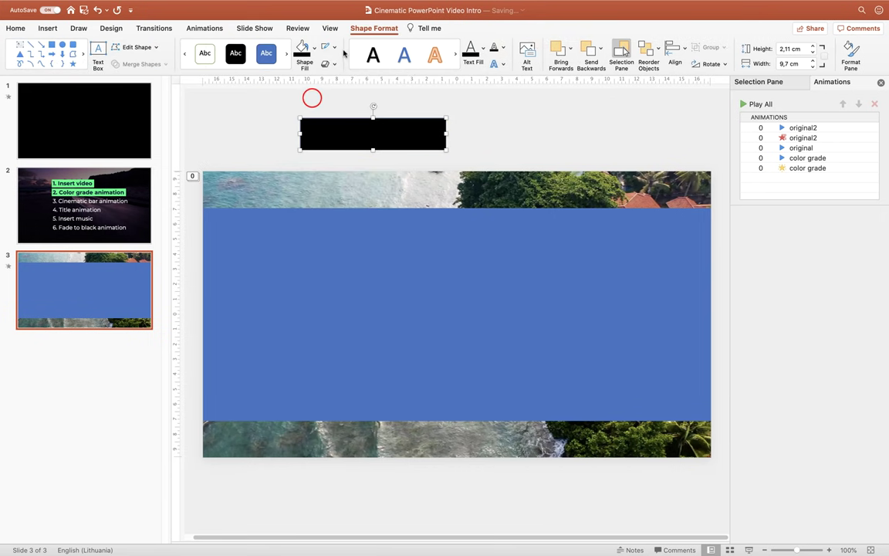
left_click(337, 49)
left_click(356, 71)
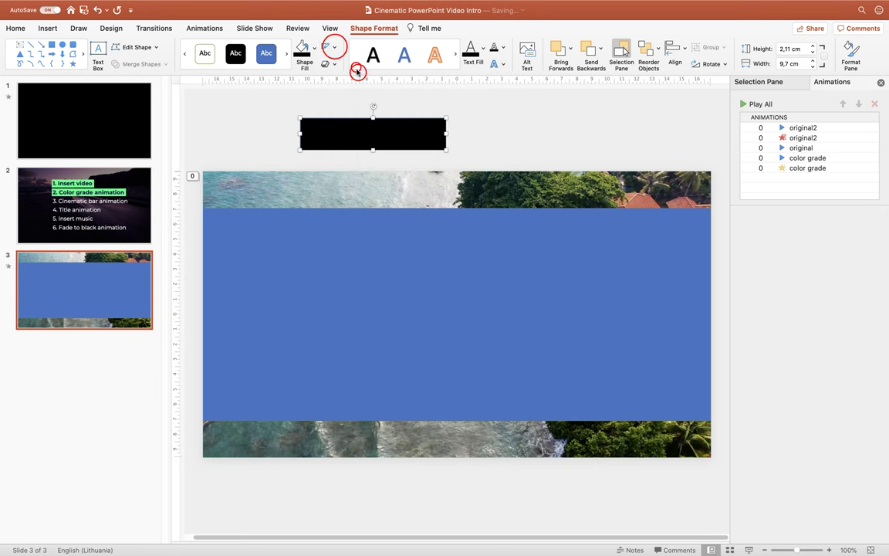
left_click_drag(347, 128, 250, 182)
left_click_drag(349, 205, 709, 207)
mouse_move(456, 206)
left_mouse_down()
mouse_move(445, 185)
mouse_move(456, 206)
left_mouse_up()
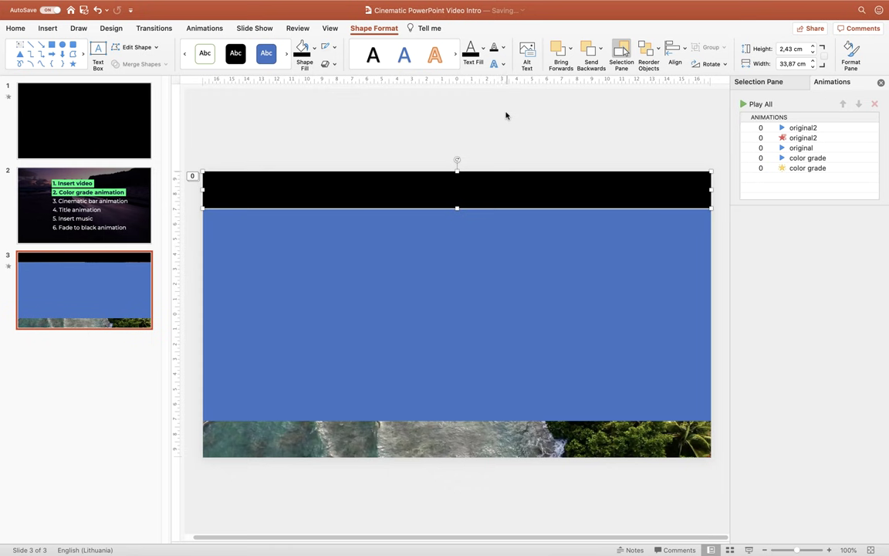
Delete the blue rectangle from the slide.
left_click(545, 123)
left_click(513, 247)
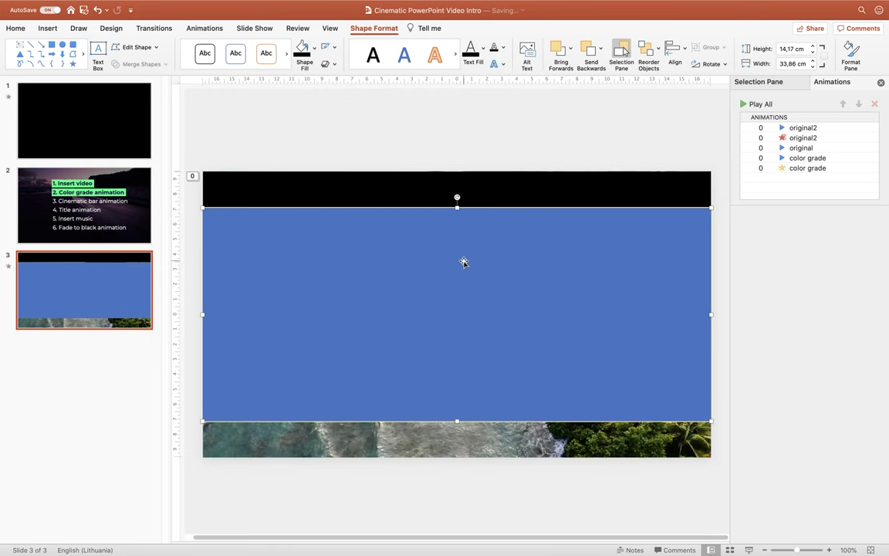
key("Delete")
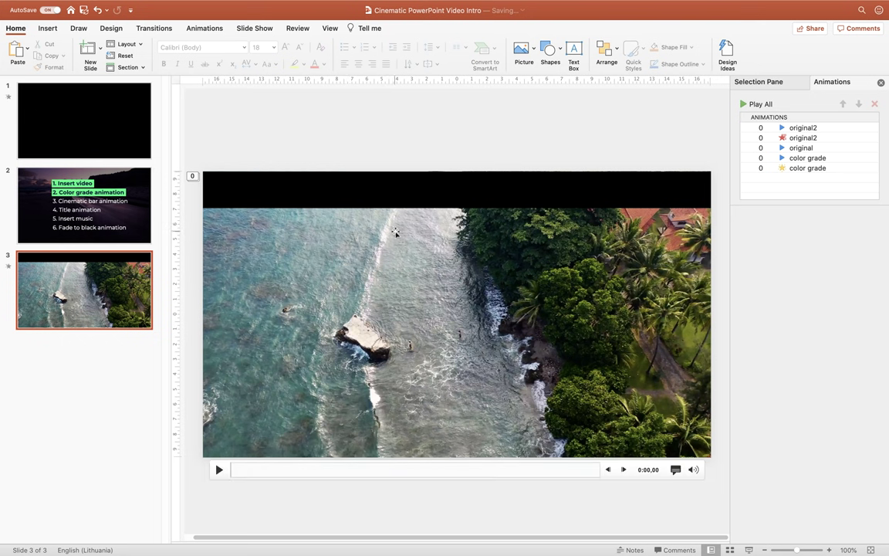
Duplicate the top black bar with Cmd+D and move the copy to the slide's bottom.
left_click(389, 192)
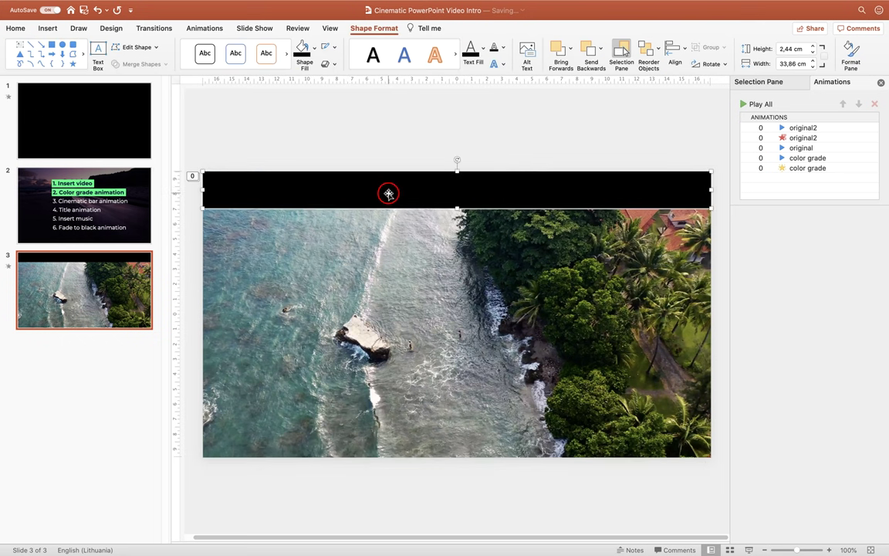
key("super+d")
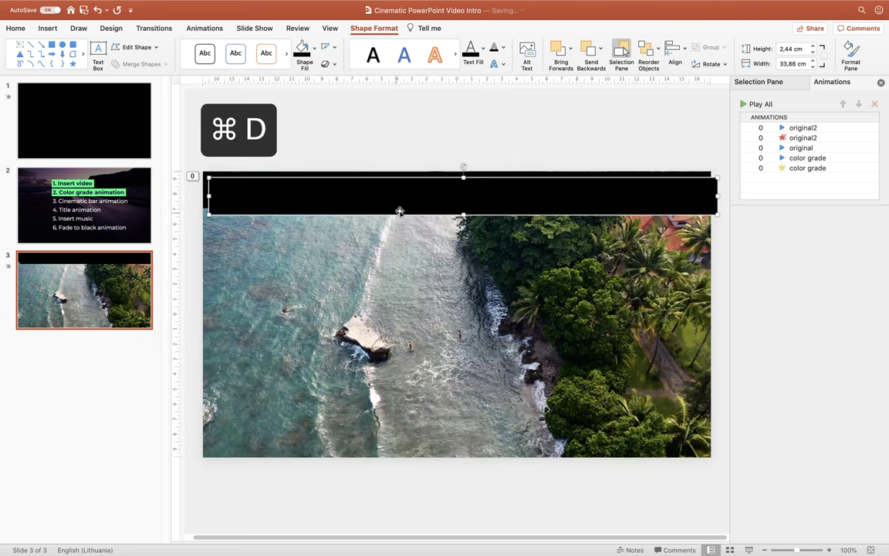
left_click_drag(336, 195, 331, 434)
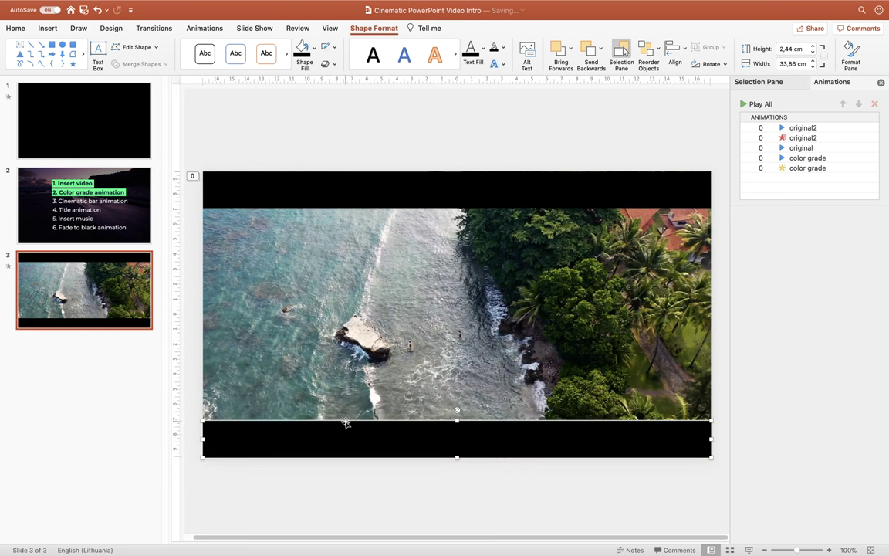
left_click(409, 132)
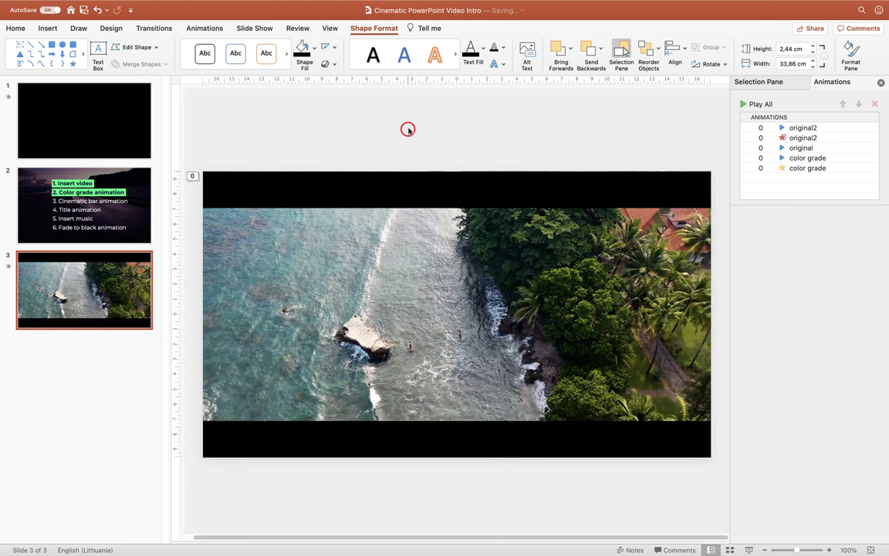
Preview the black bars as a slideshow, from the current slide and from slide 1.
left_click(747, 549)
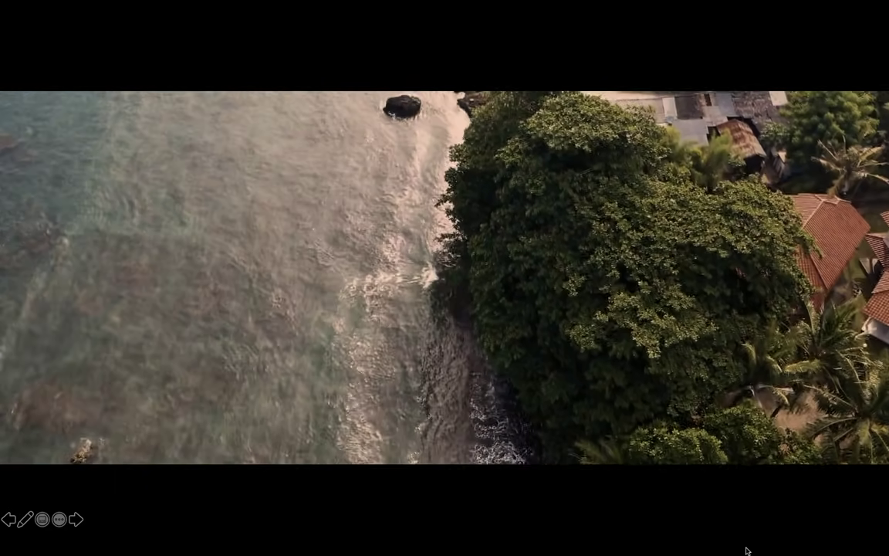
key("Escape")
left_click(105, 143)
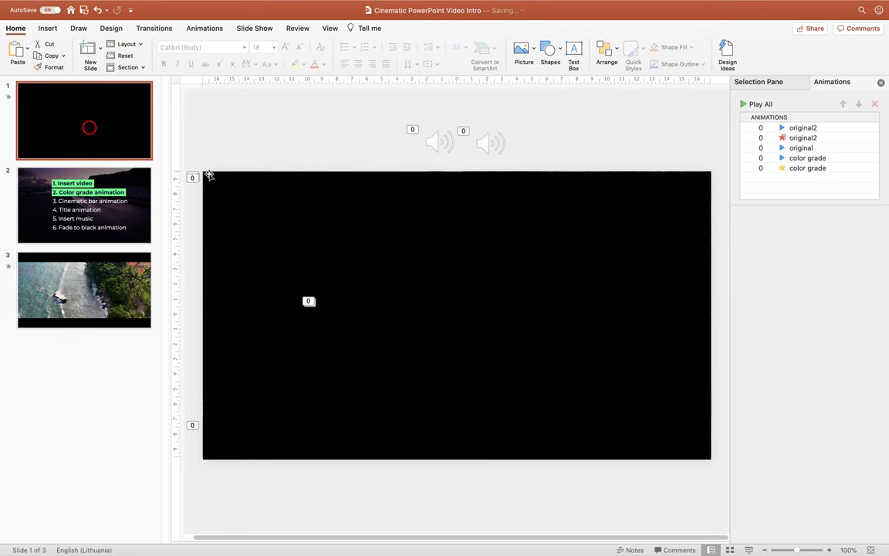
left_click(751, 550)
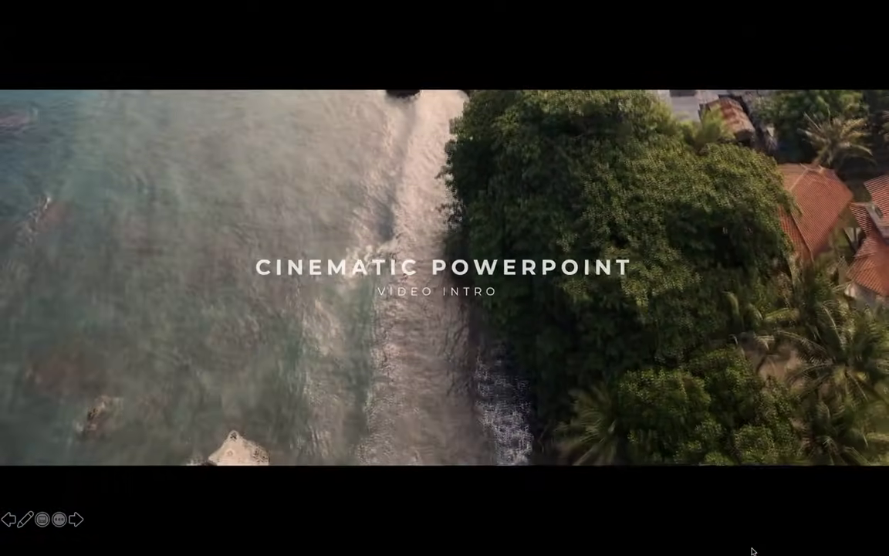
key("Escape")
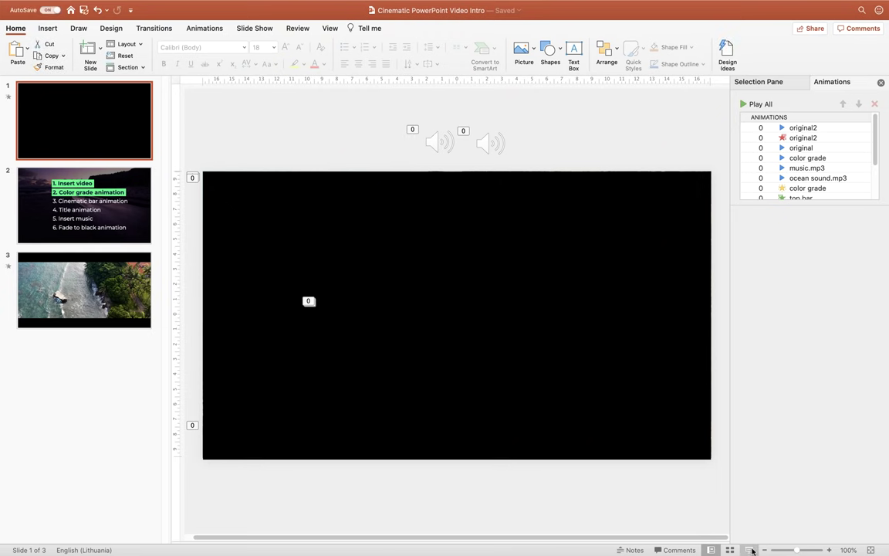
On slide 3, select the top black bar and show the Selection Pane.
left_click(131, 288)
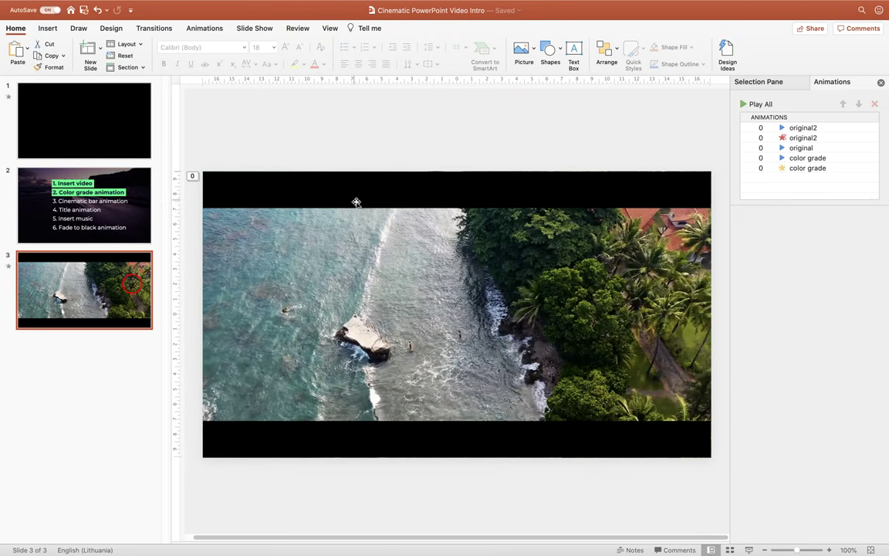
left_click(353, 192)
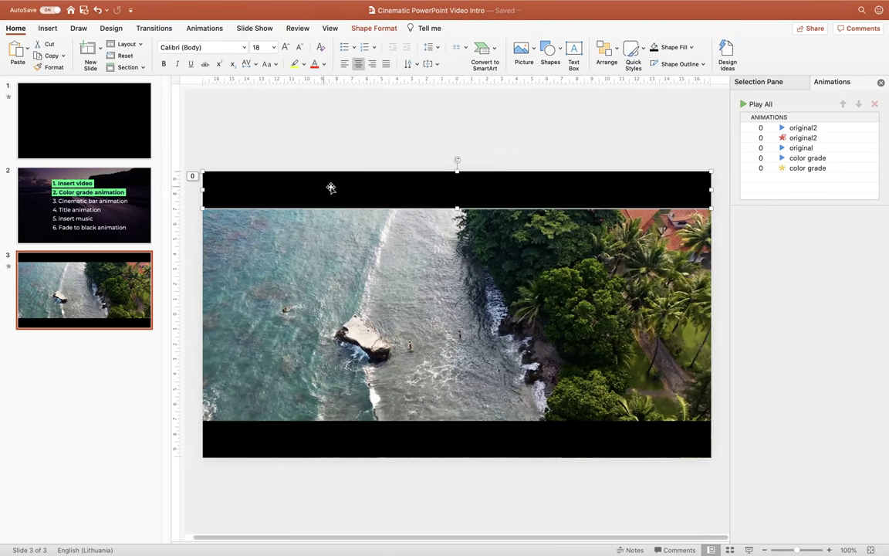
left_click(782, 82)
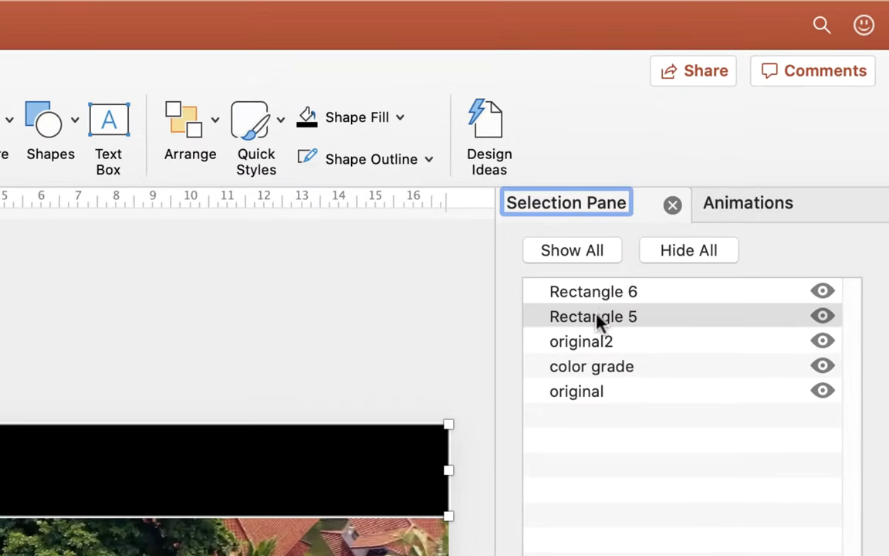
Rename Rectangle 5 to 'top bar' in the Selection Pane.
double_click(597, 318)
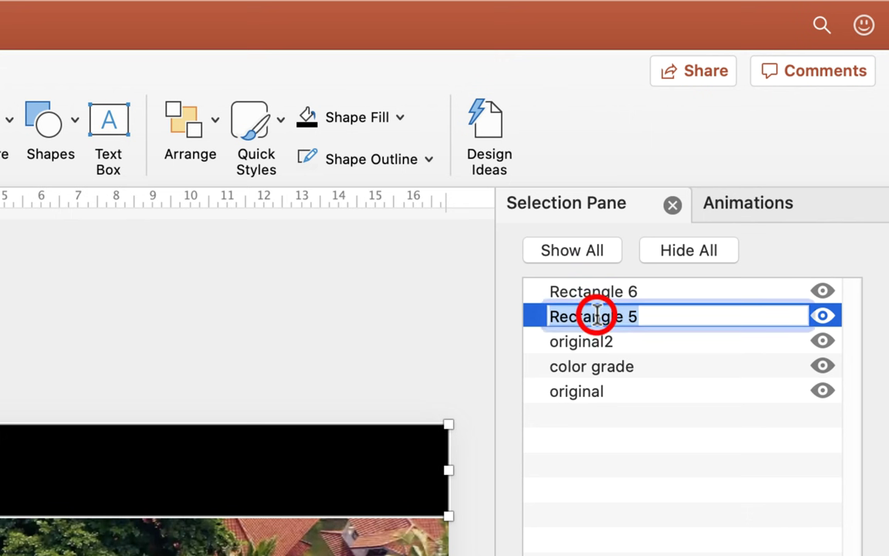
type("top bar")
key("Return")
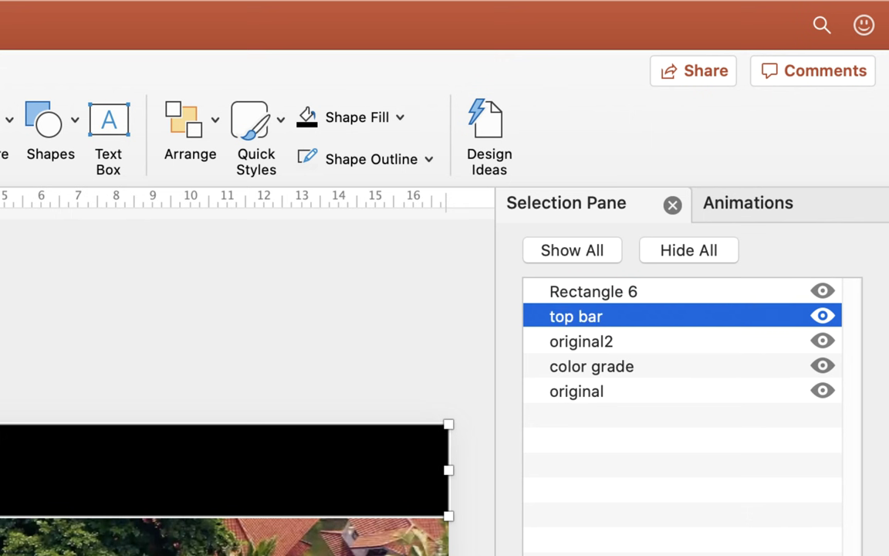
key("Escape")
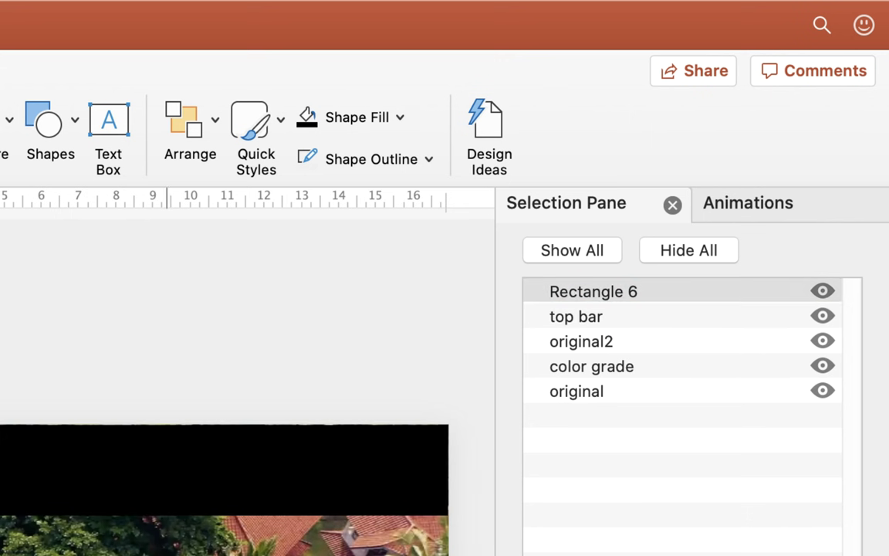
Rename Rectangle 6 to 'bottom bar' and move top bar above it in the list.
left_click(600, 290)
left_click(599, 291)
type("bottom bar")
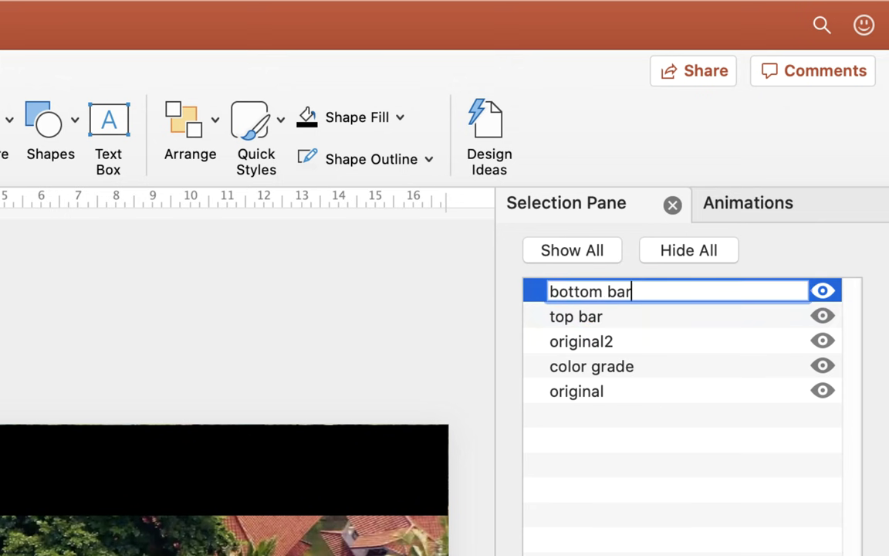
key("Return")
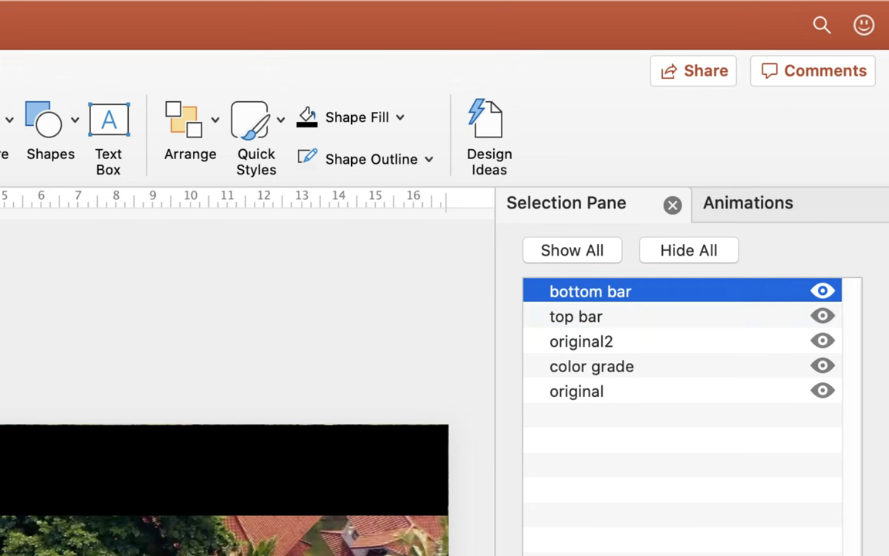
left_click(594, 317)
left_click_drag(589, 318, 590, 290)
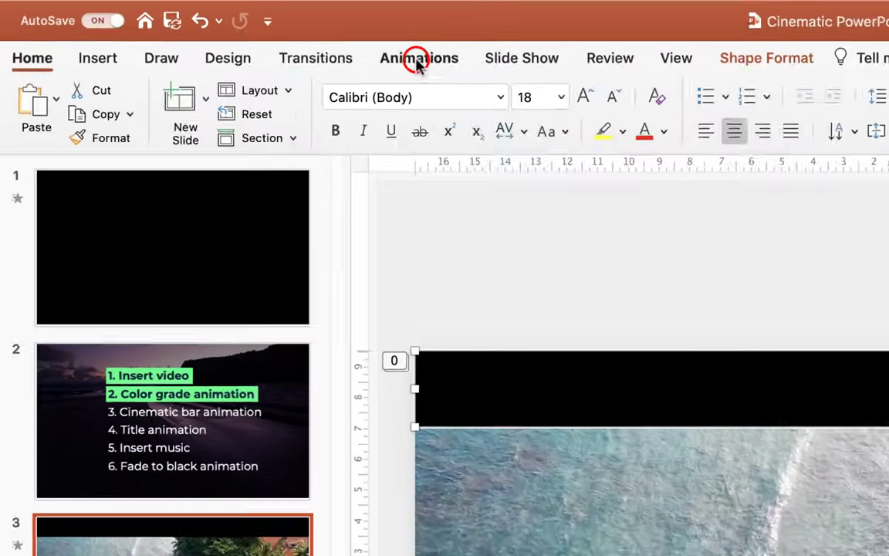
Give the top bar a Fly In entrance animation coming From Top.
left_click(417, 60)
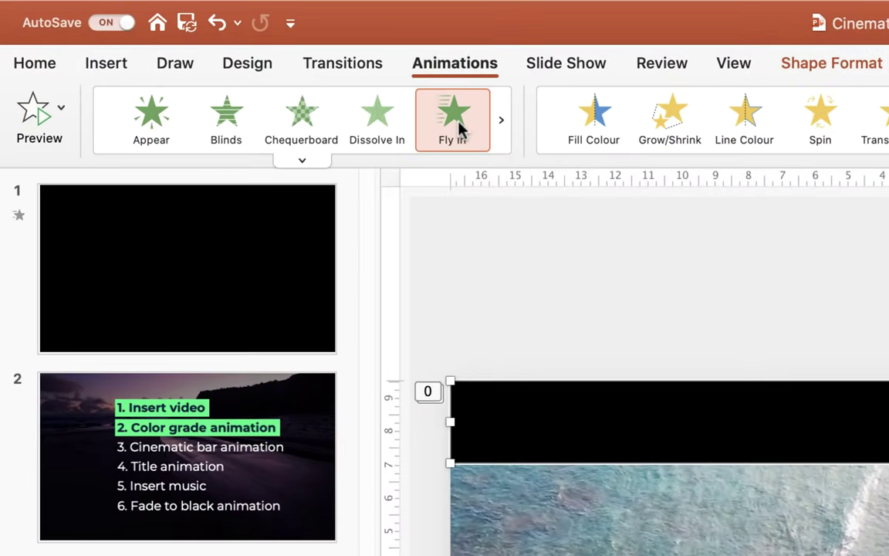
left_click(460, 128)
left_click(632, 115)
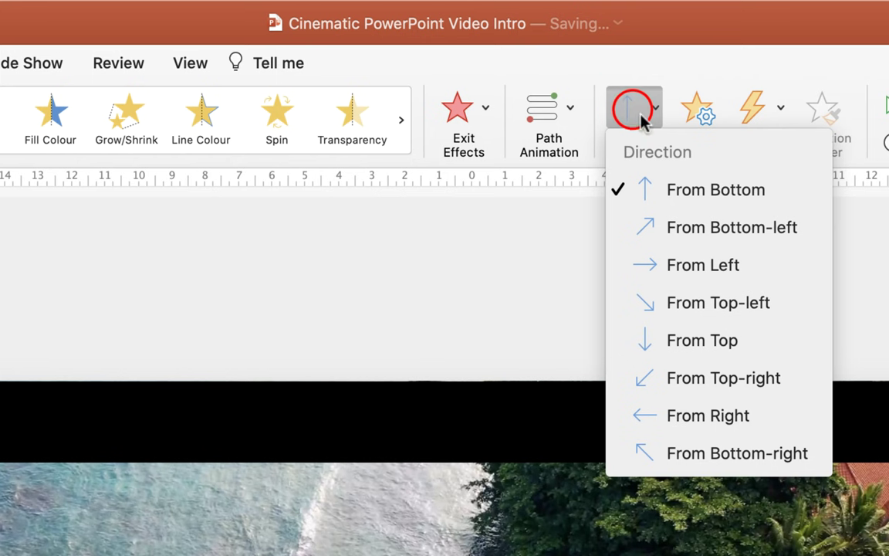
left_click(746, 342)
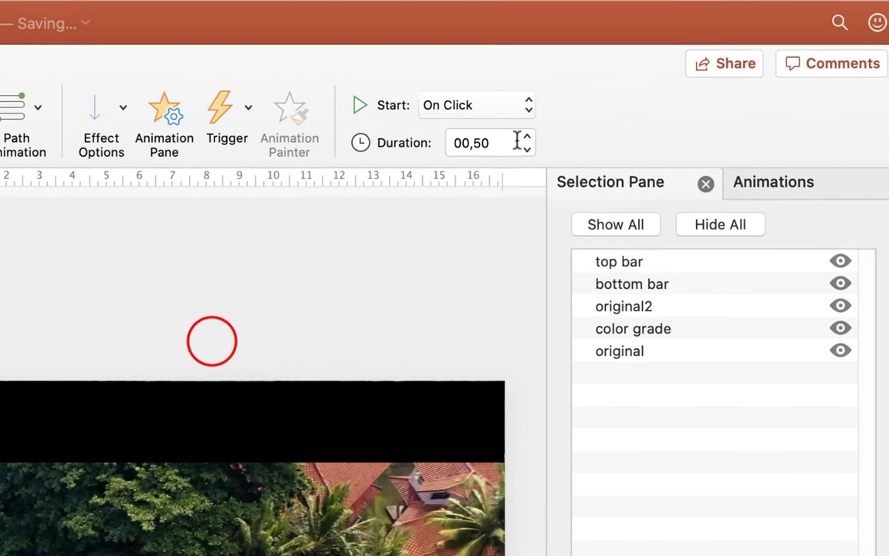
left_click(505, 143)
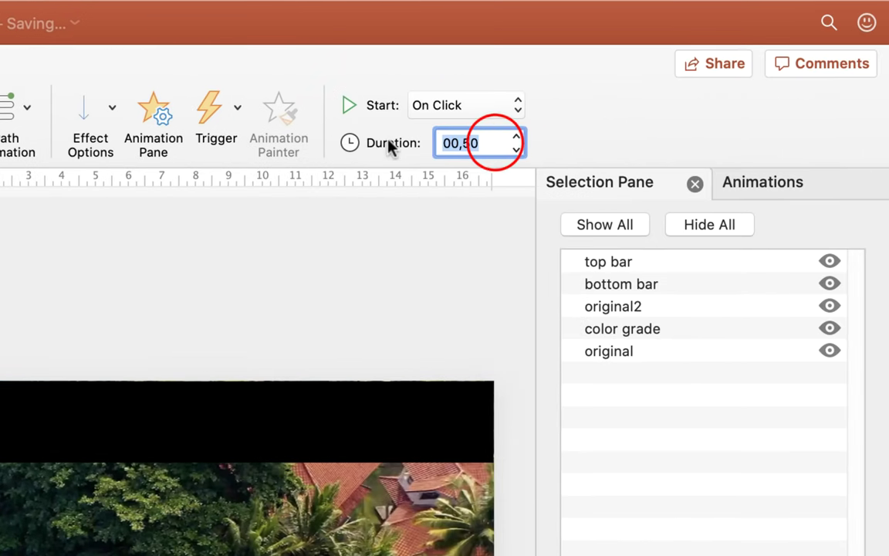
Set the top bar's Fly In to a 2-second duration starting With Previous.
type("2")
key("Return")
left_click(768, 184)
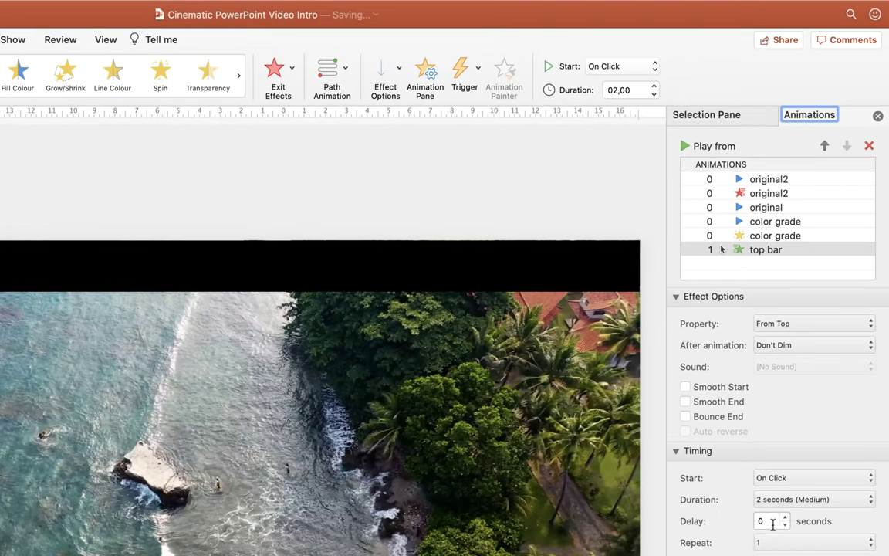
left_click(716, 555)
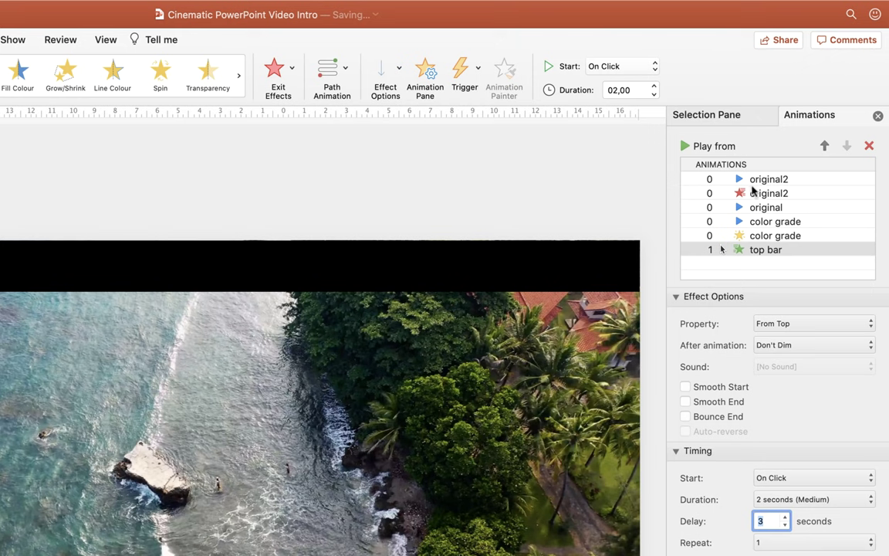
left_click(762, 253)
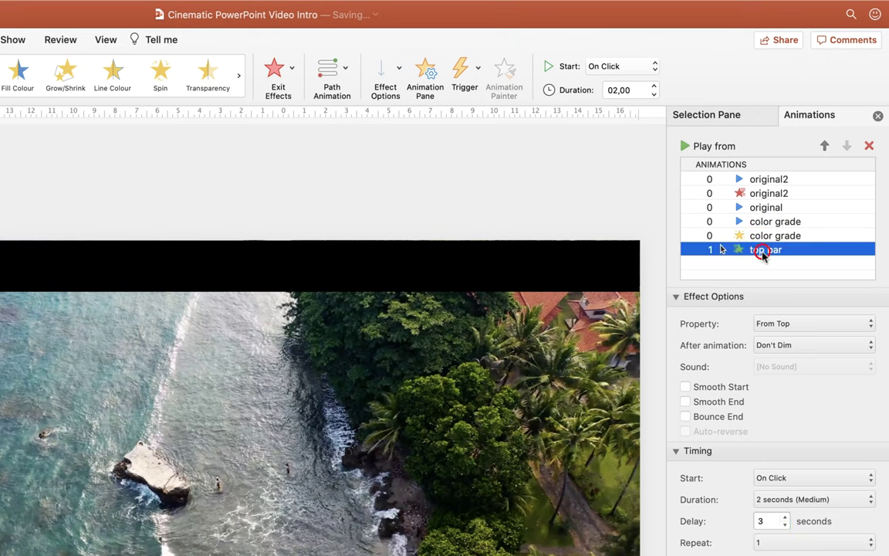
left_click(648, 67)
left_click(641, 79)
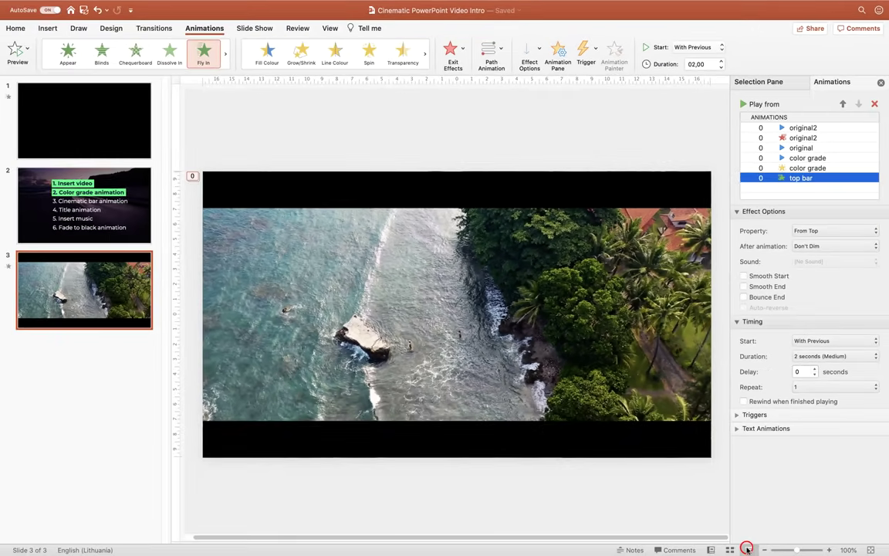
Add a 3-second delay to the top bar's Fly In and preview the slideshow before and after.
left_click(746, 549)
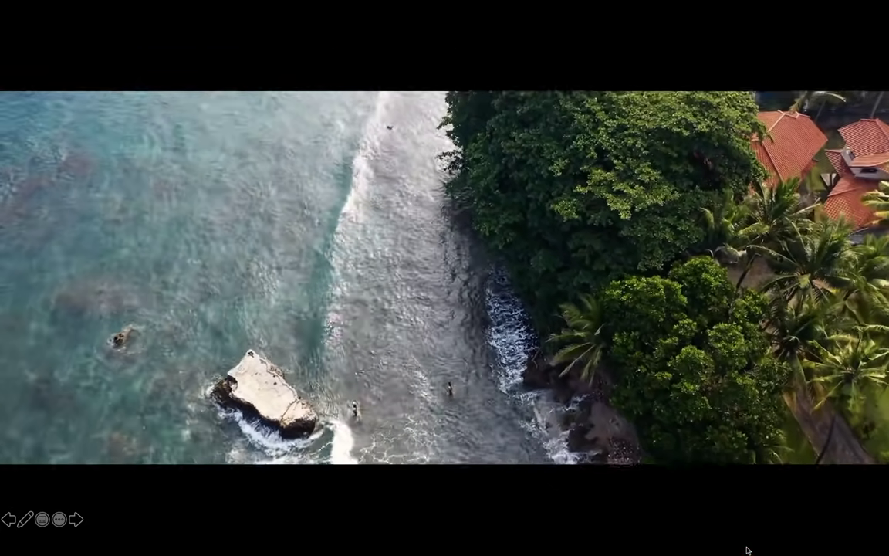
key("Escape")
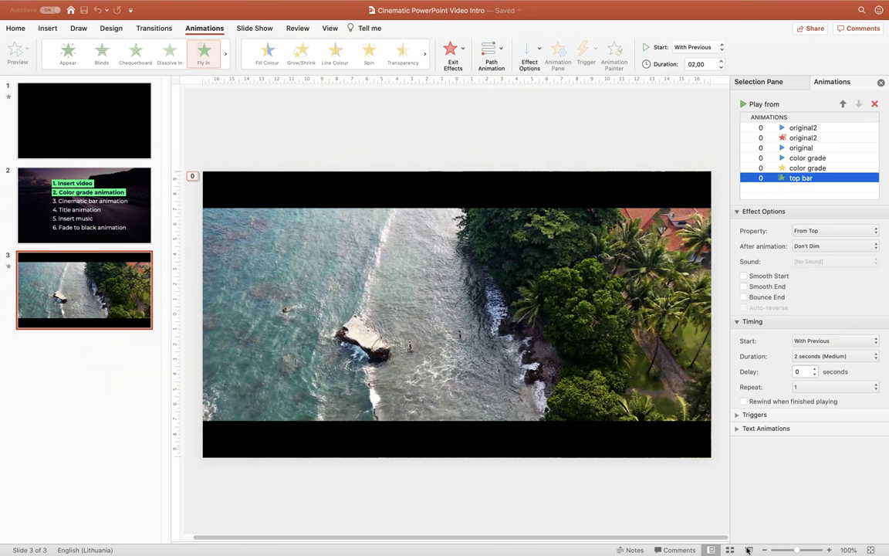
left_click(800, 373)
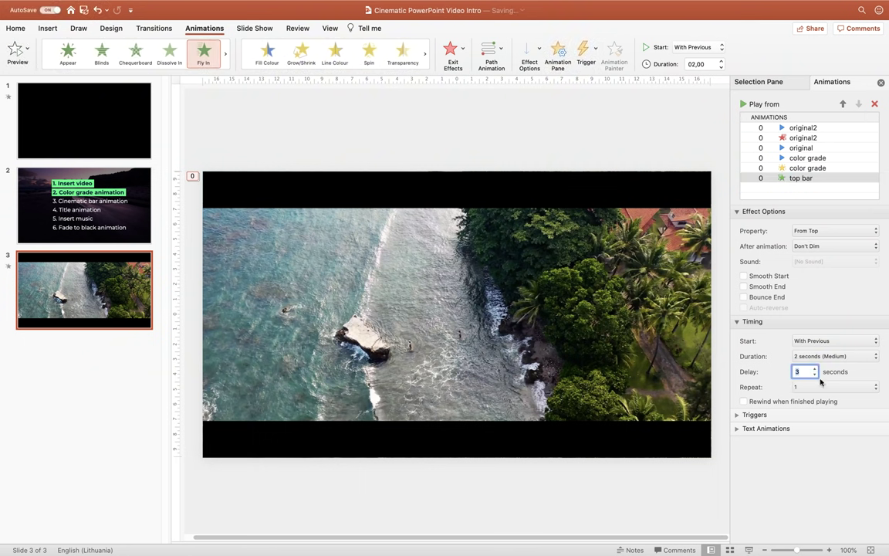
left_click(748, 550)
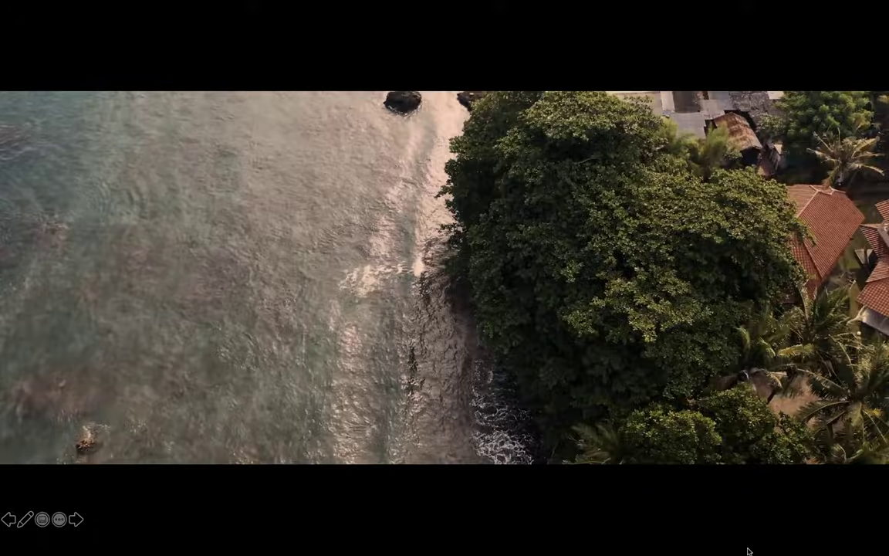
key("Escape")
Copy the top bar's animation onto the bottom bar with Animation Painter.
left_click(498, 179)
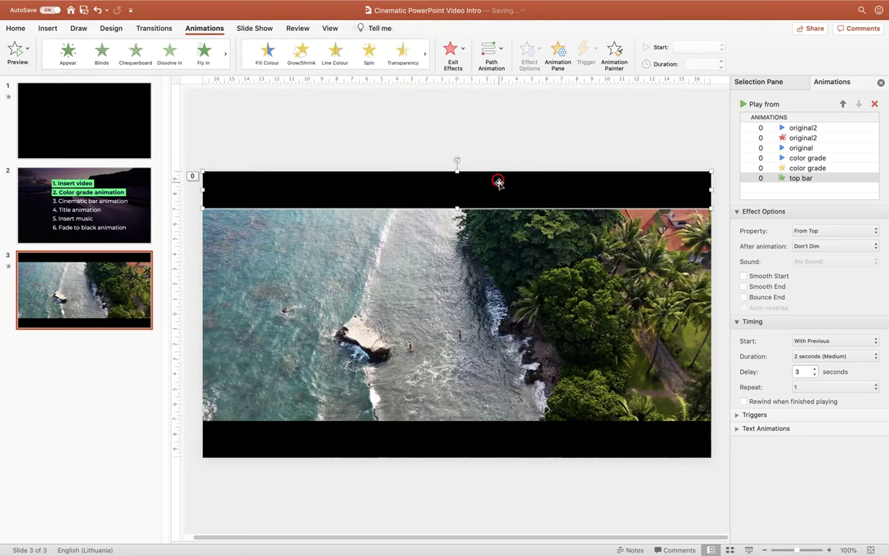
left_click(497, 430)
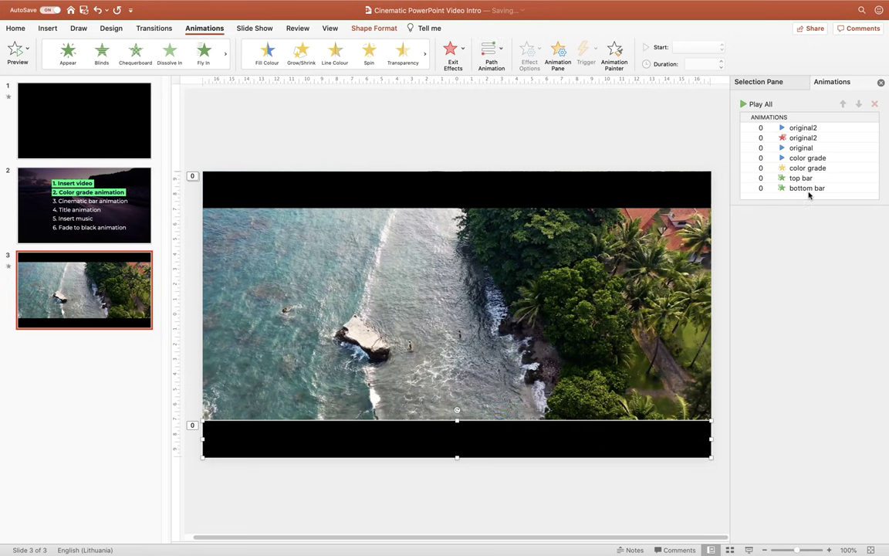
left_click(809, 191)
left_click(475, 427)
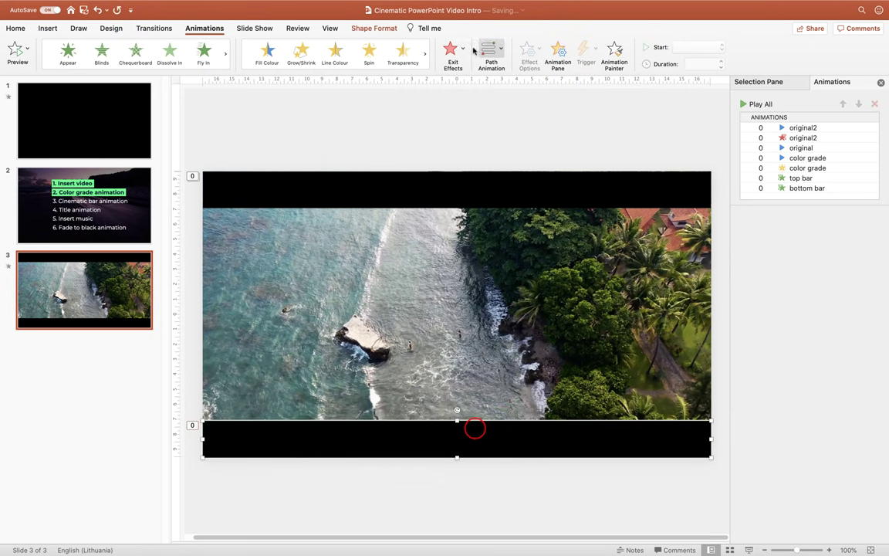
left_click(798, 191)
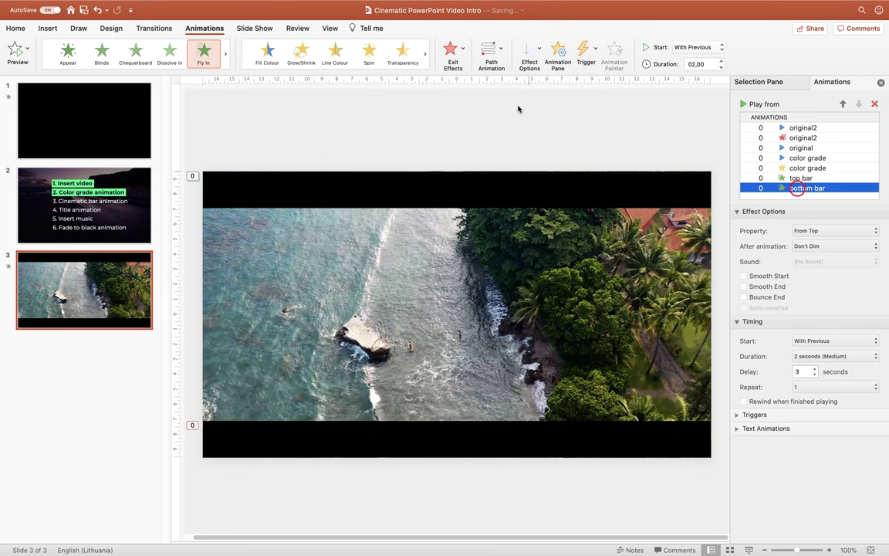
Set the bottom bar to fly in From Bottom and play the slideshow.
left_click(535, 46)
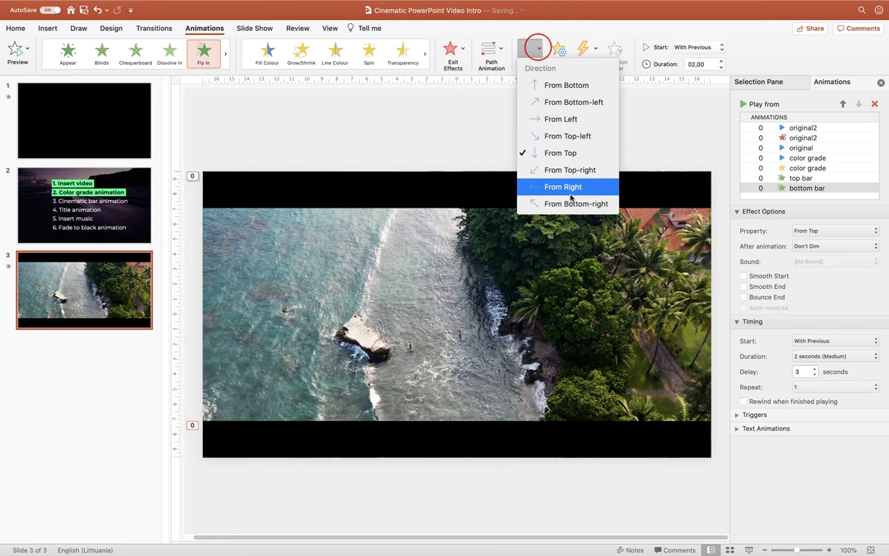
left_click(554, 86)
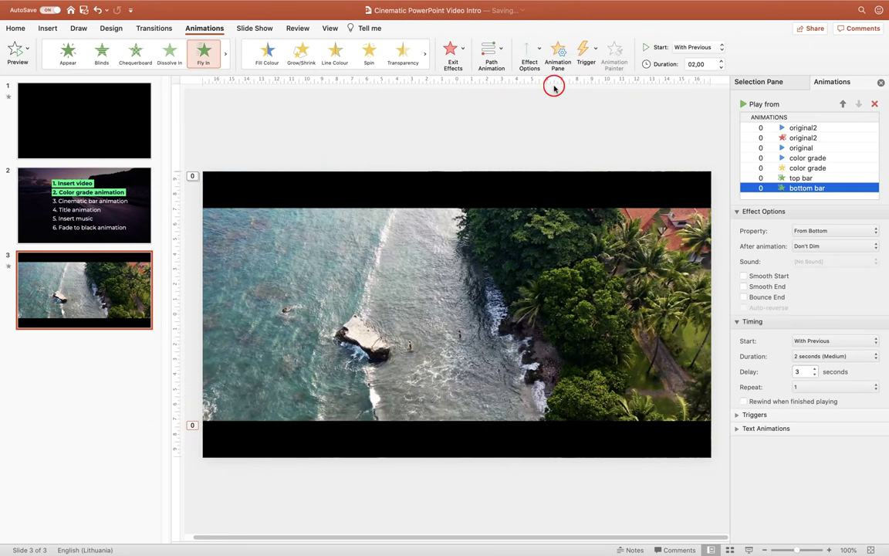
left_click(749, 550)
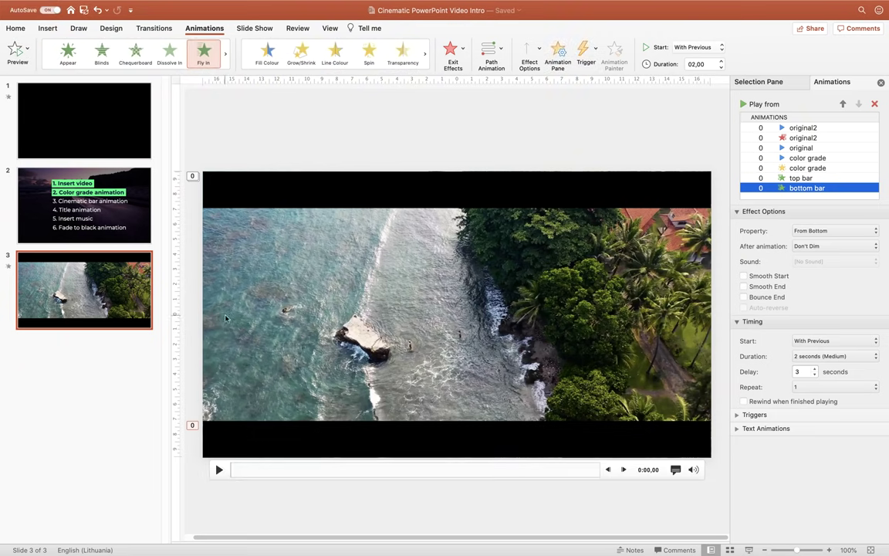
Copy the green highlight onto slide 2's '3. Cinematic bar animation' line.
left_click(51, 194)
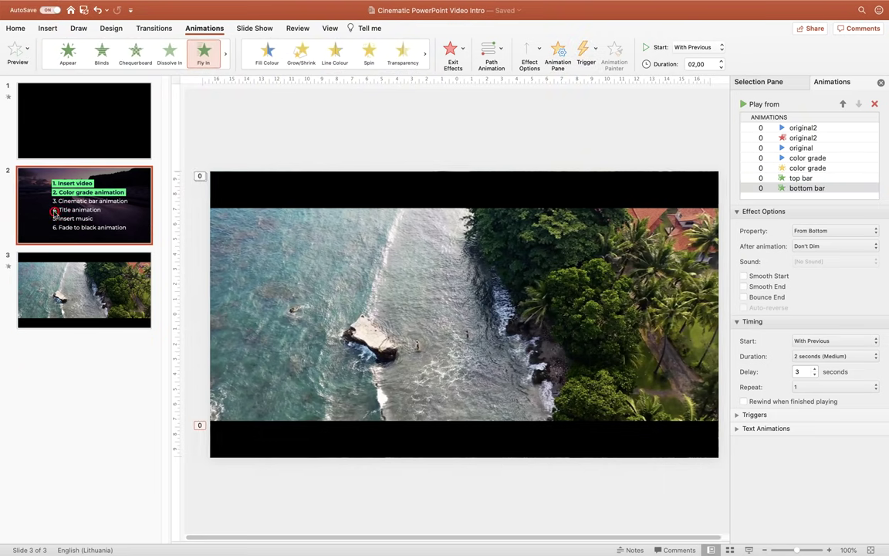
left_click(365, 298)
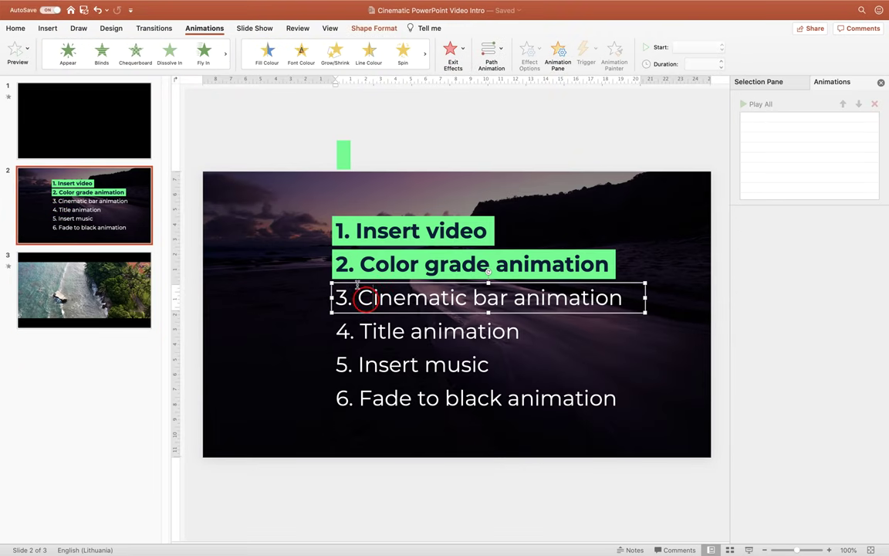
left_click(344, 157)
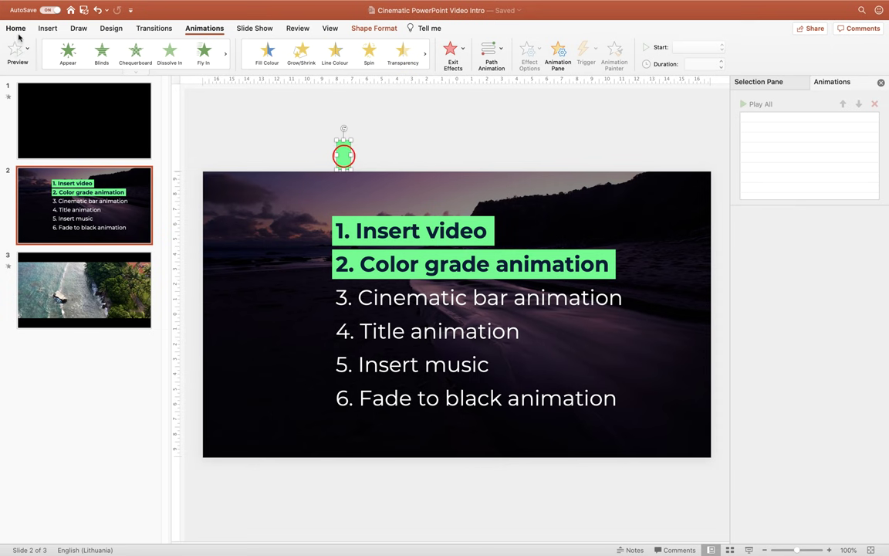
left_click(383, 299)
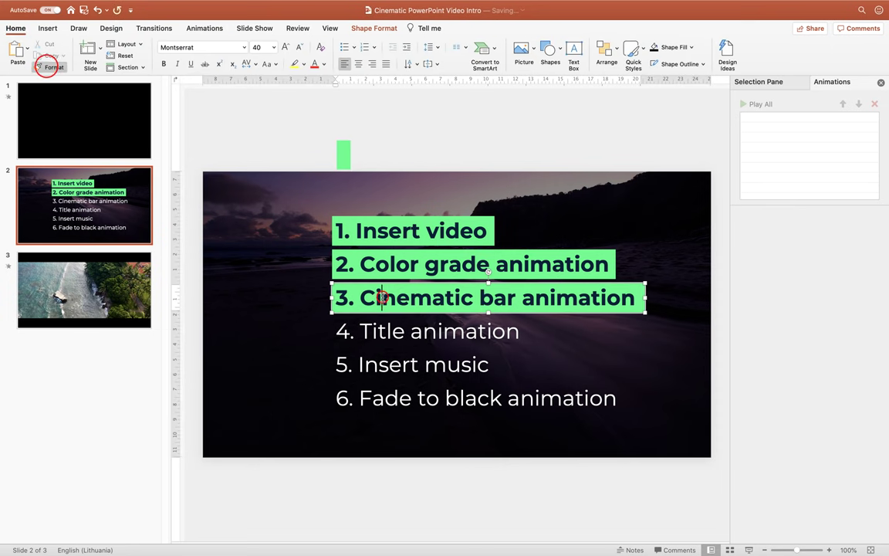
left_click(404, 148)
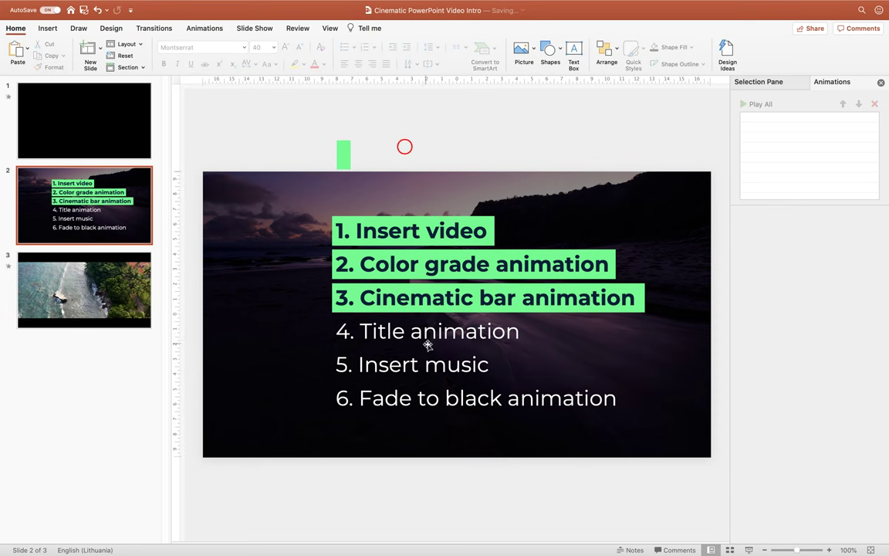
Undo an accidental top bar move on slide 1 and return to slide 3.
left_click(89, 118)
left_click_drag(278, 201, 361, 467)
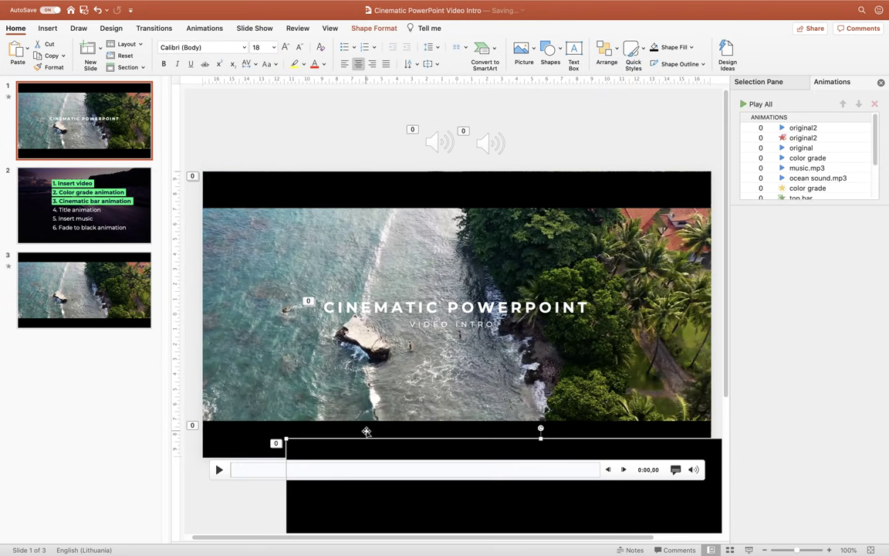
key("super+z")
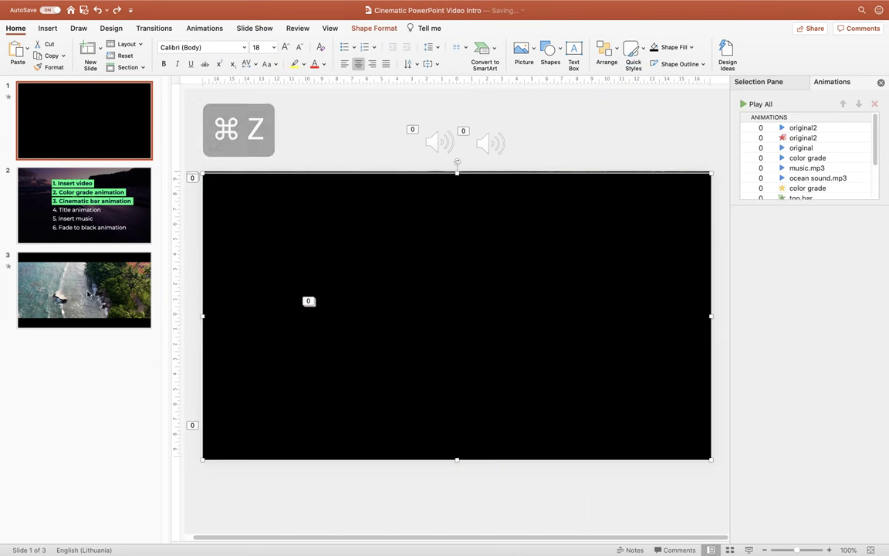
left_click(81, 265)
Insert a text box above slide 3 reading 'CINEMATIC POWERPOINT'.
left_click(47, 28)
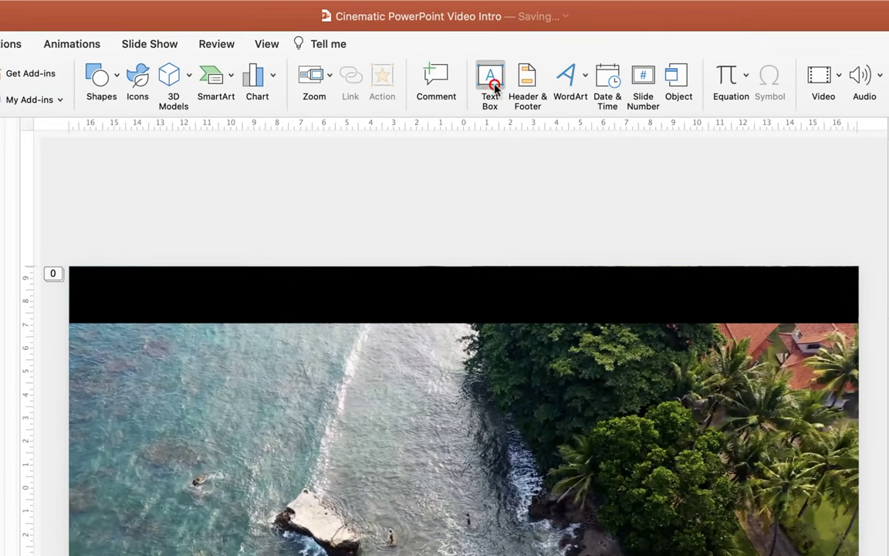
left_click(475, 57)
left_click(390, 138)
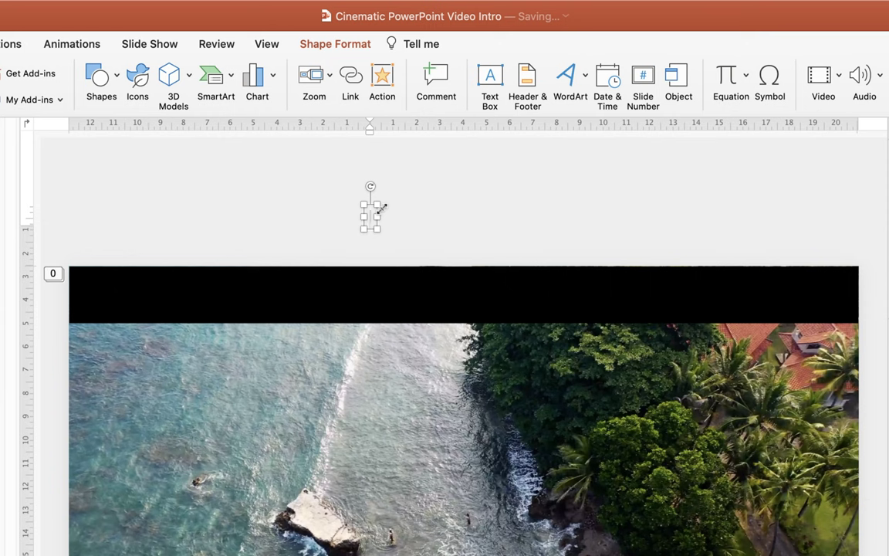
type("CIN")
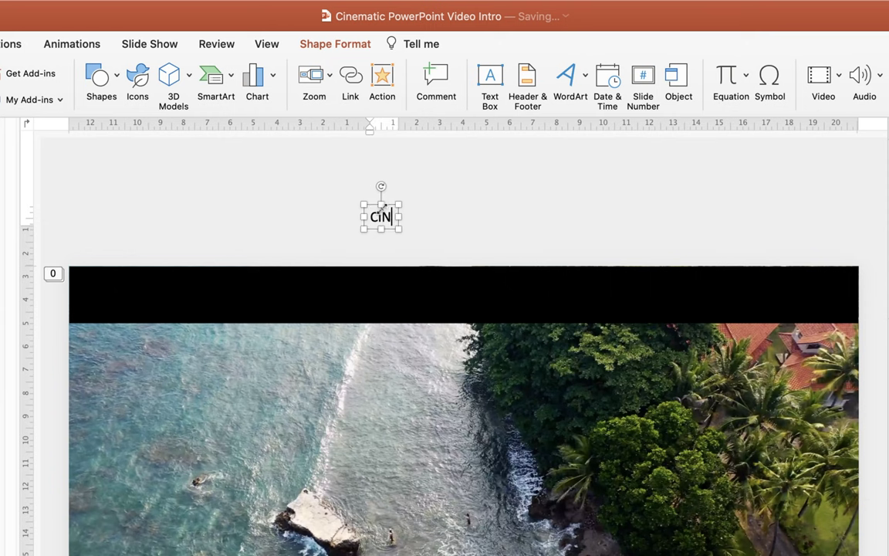
type("EMATI")
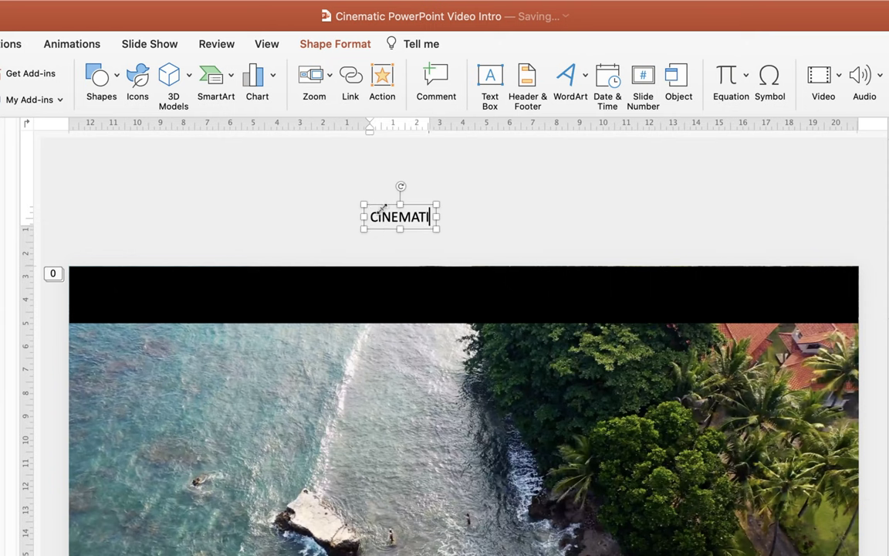
type("C POWERPOINT")
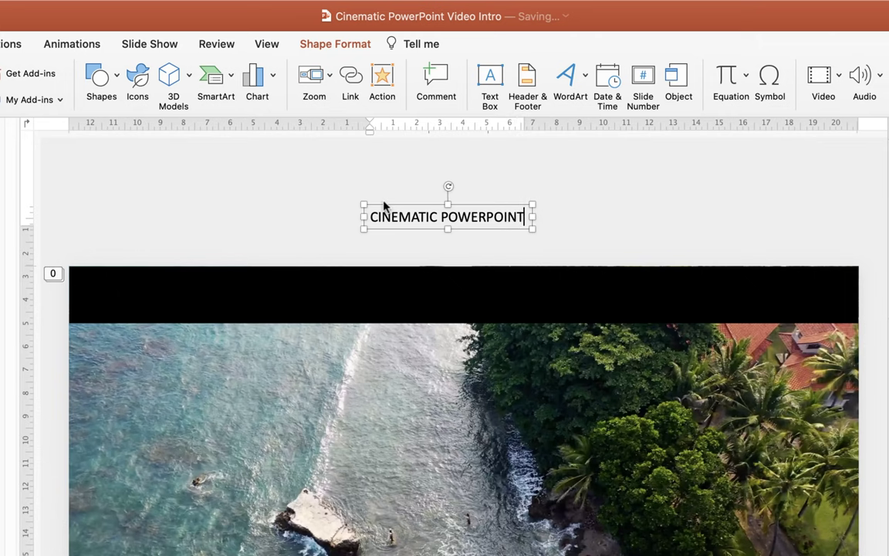
left_click(407, 200)
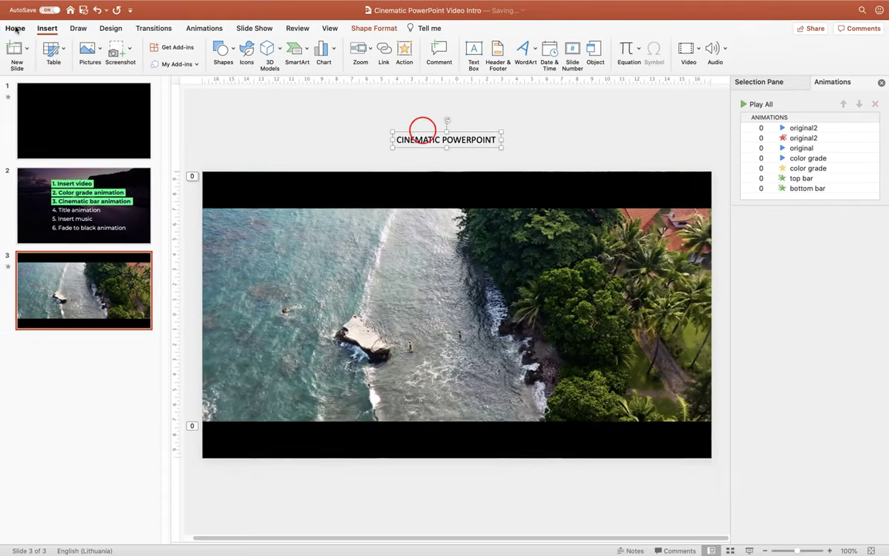
left_click(15, 28)
Make the title white Montserrat and move it onto the middle of the video.
left_click(324, 65)
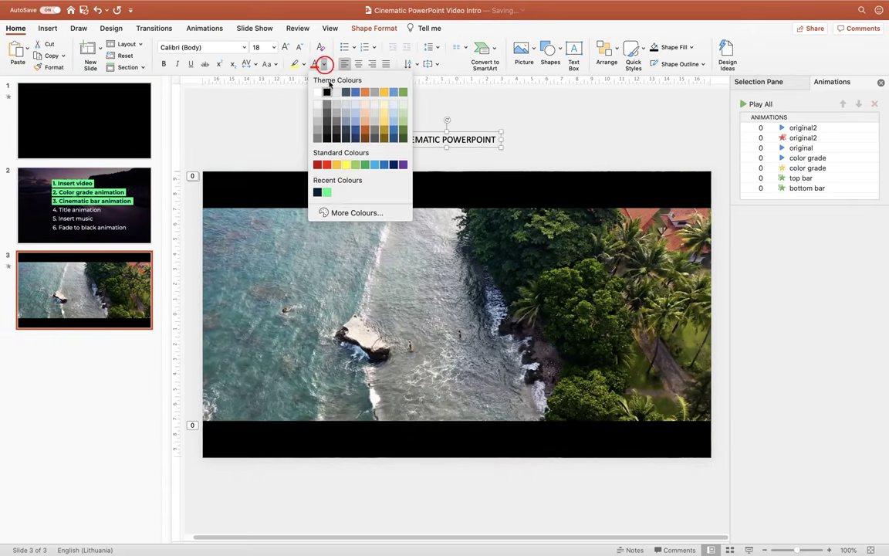
left_click(318, 92)
left_click(214, 47)
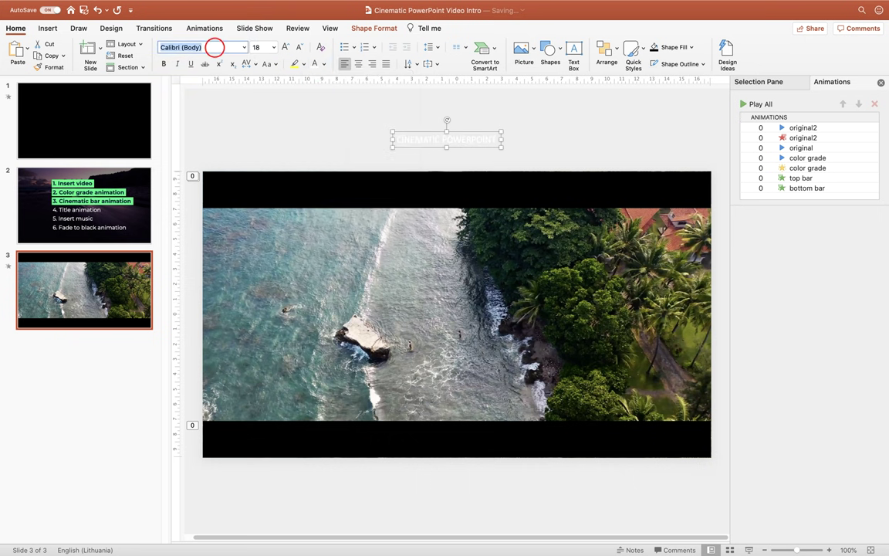
key("Return")
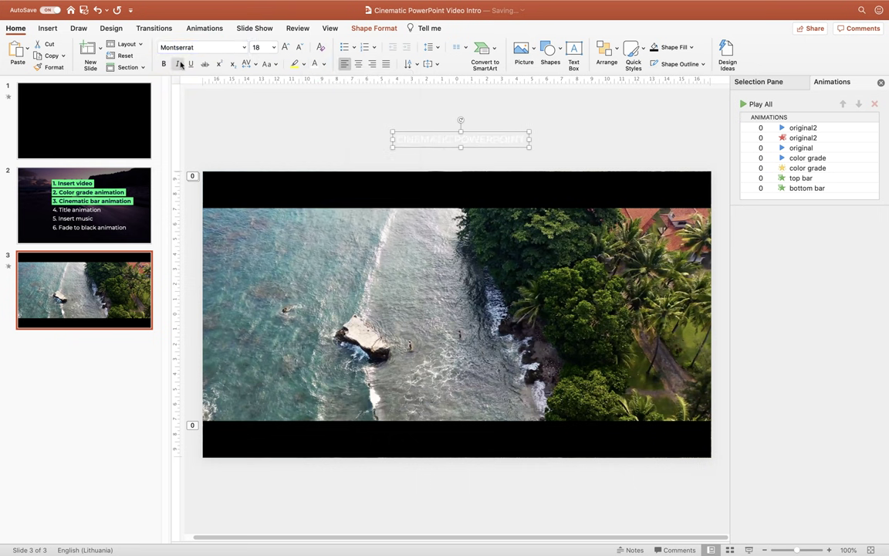
left_click_drag(423, 130, 408, 279)
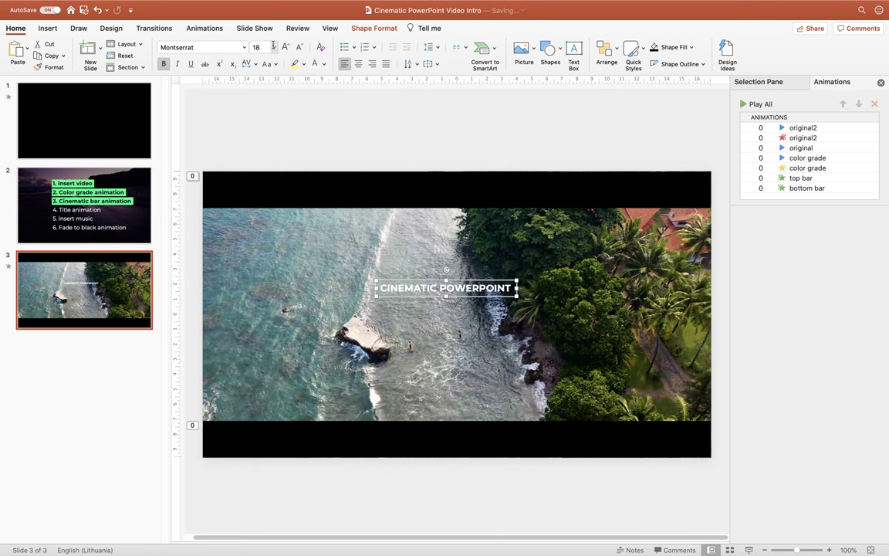
Size the title 28 pt, apply Very Loose character spacing, and centre it horizontally.
type("28")
key("Return")
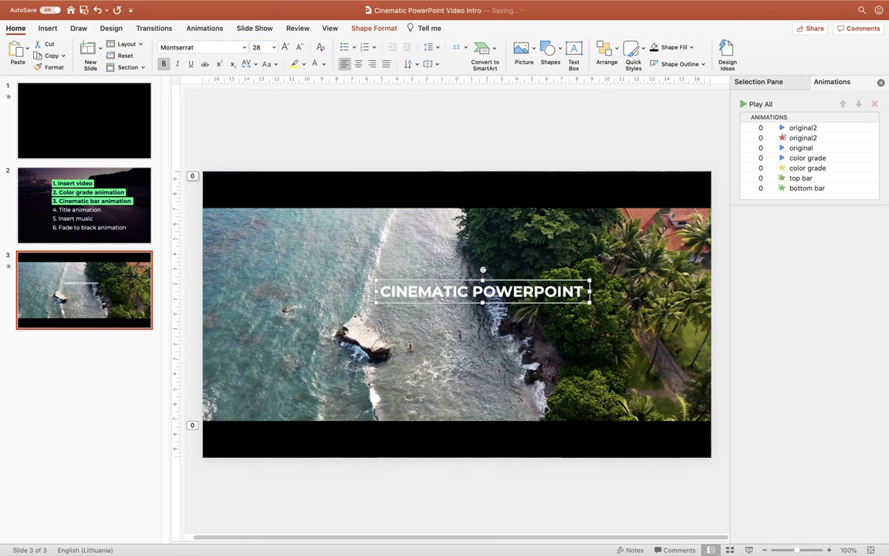
left_click(250, 65)
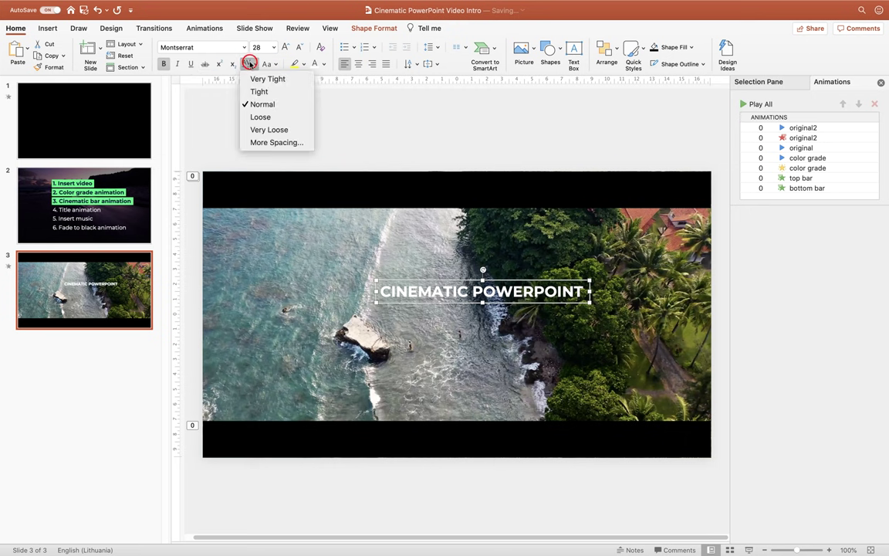
left_click(273, 129)
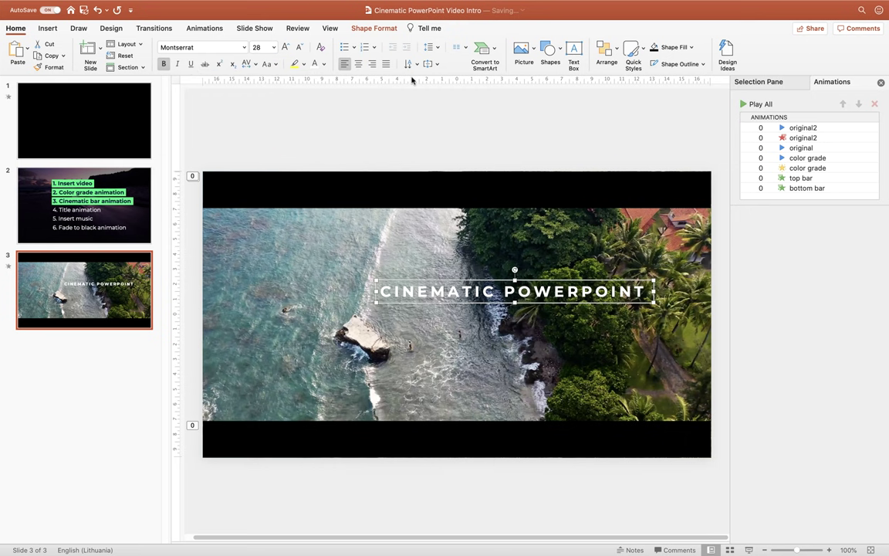
left_click(606, 49)
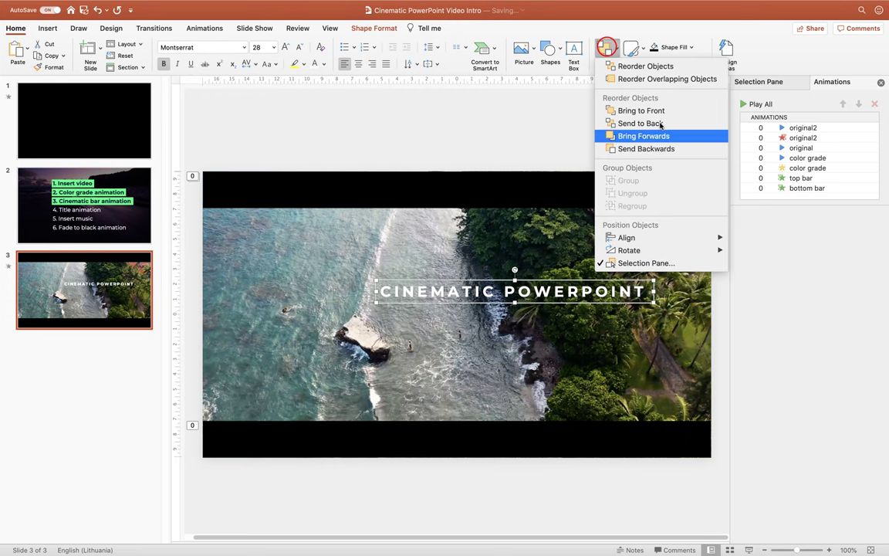
mouse_move(726, 238)
left_click(777, 252)
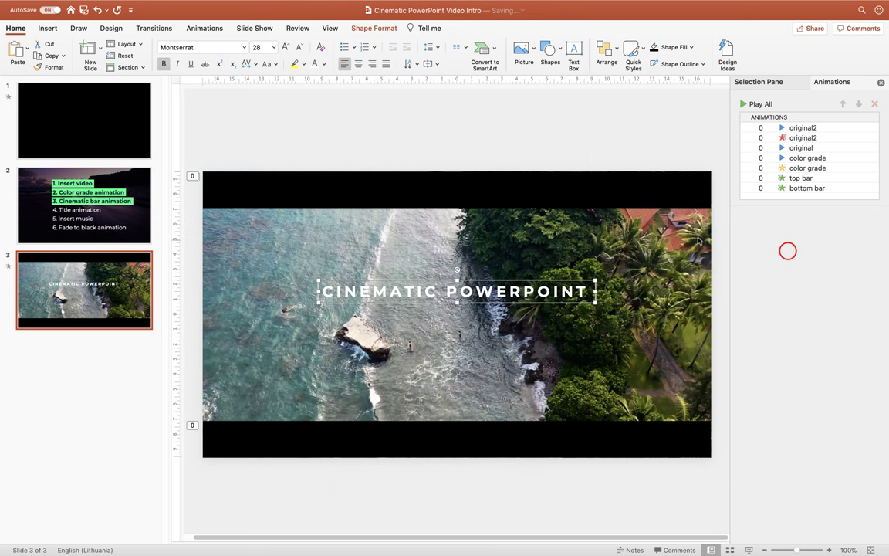
left_click(327, 29)
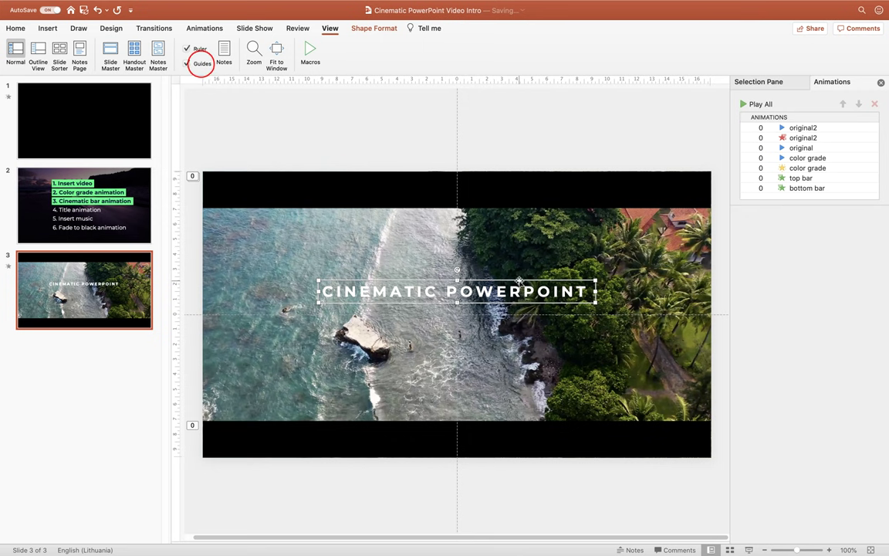
Move the title onto the centre guide and place a duplicate directly beneath it.
left_click_drag(520, 281, 519, 294)
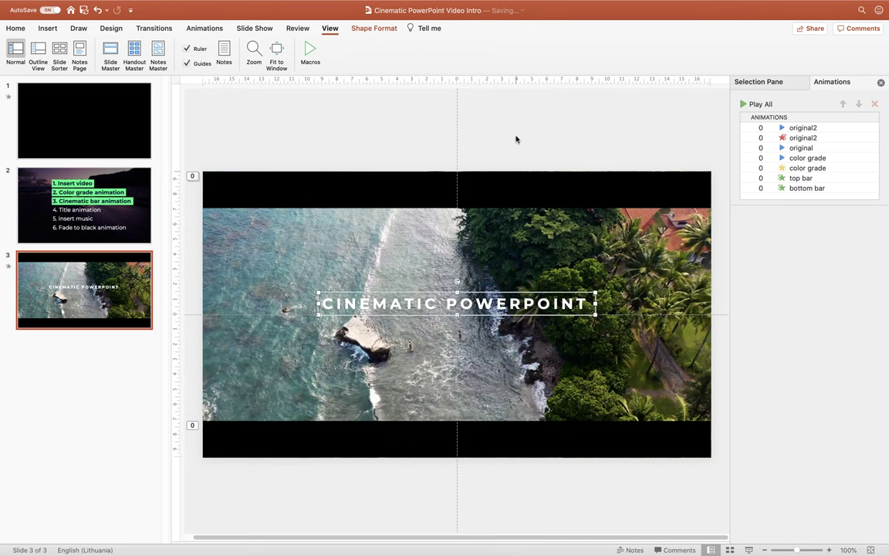
mouse_move(492, 232)
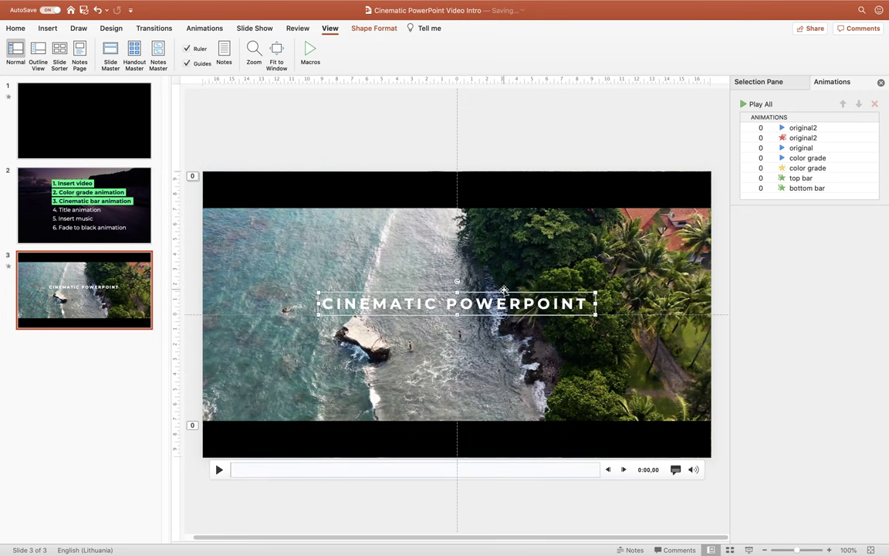
key("super+d")
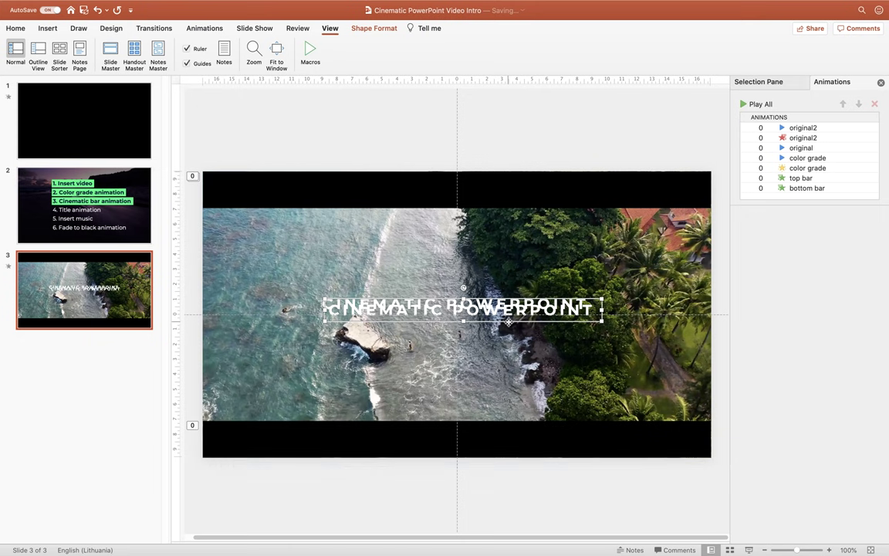
left_click_drag(509, 322, 507, 341)
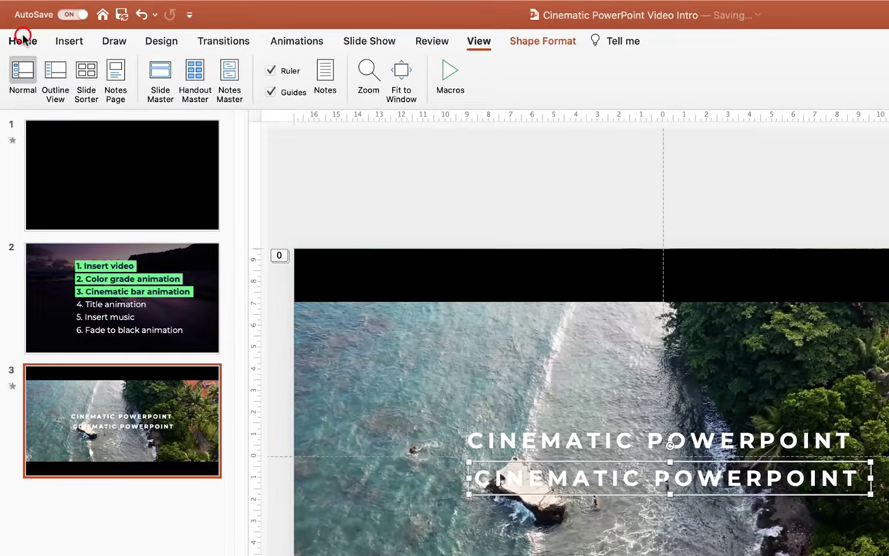
left_click(24, 40)
Centre-align the text in both title boxes.
left_click(614, 435, "shift")
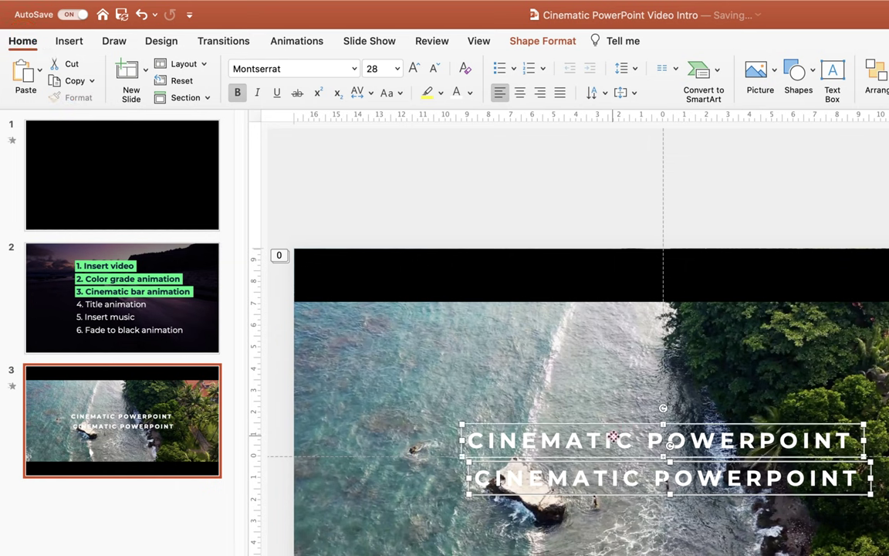
left_click(520, 93)
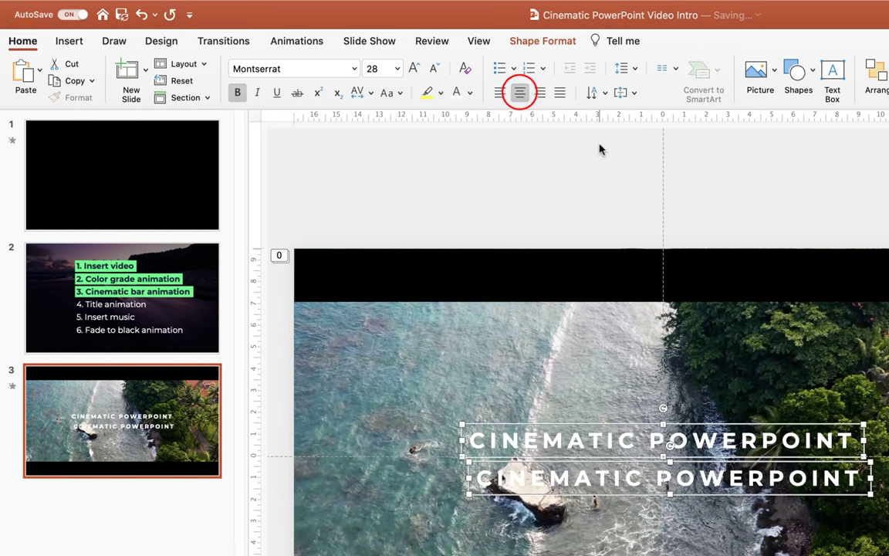
left_click(600, 145)
Make the lower title copy non-bold at 14 pt, select its text, then go to slide 1.
left_click(652, 480)
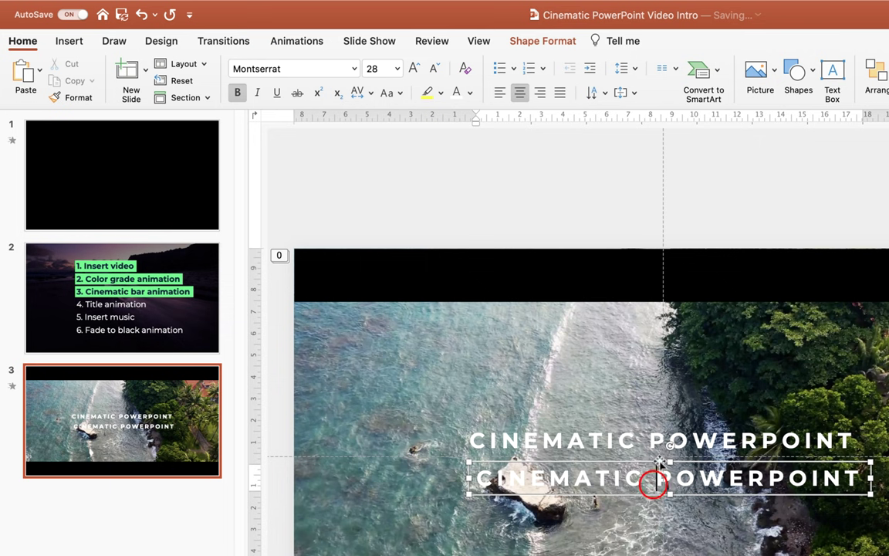
left_click(657, 461)
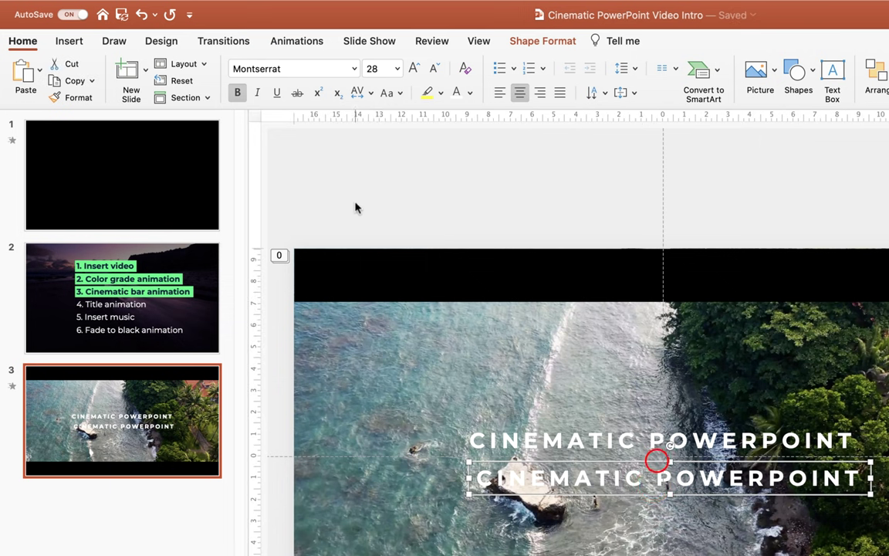
left_click(238, 93)
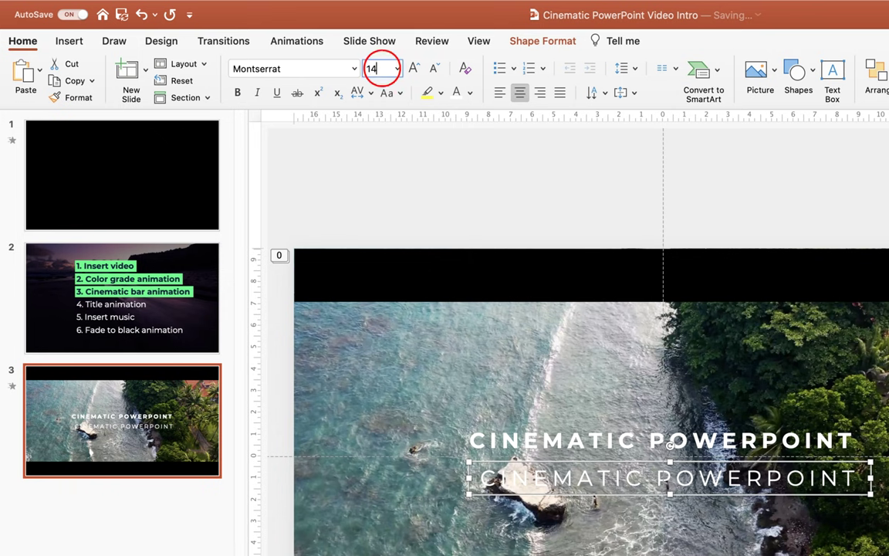
type("14")
key("Return")
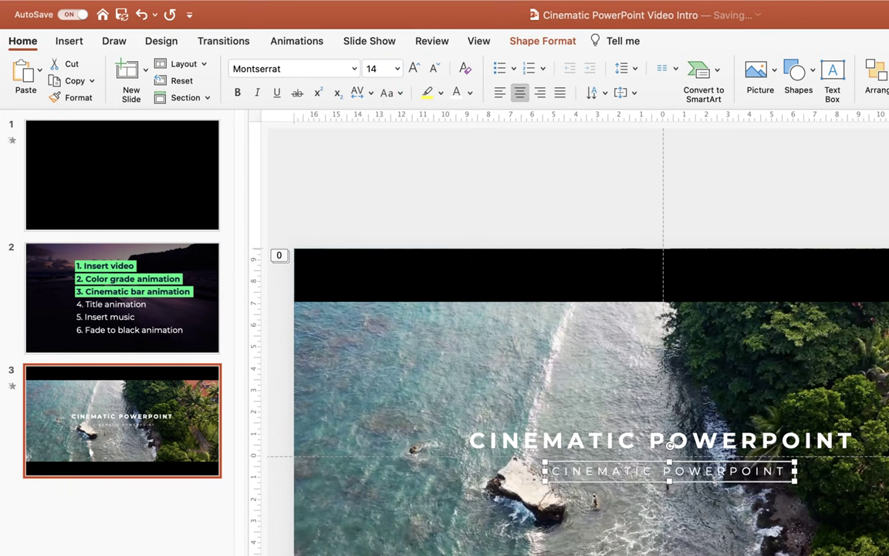
left_click(707, 468)
key("super+a")
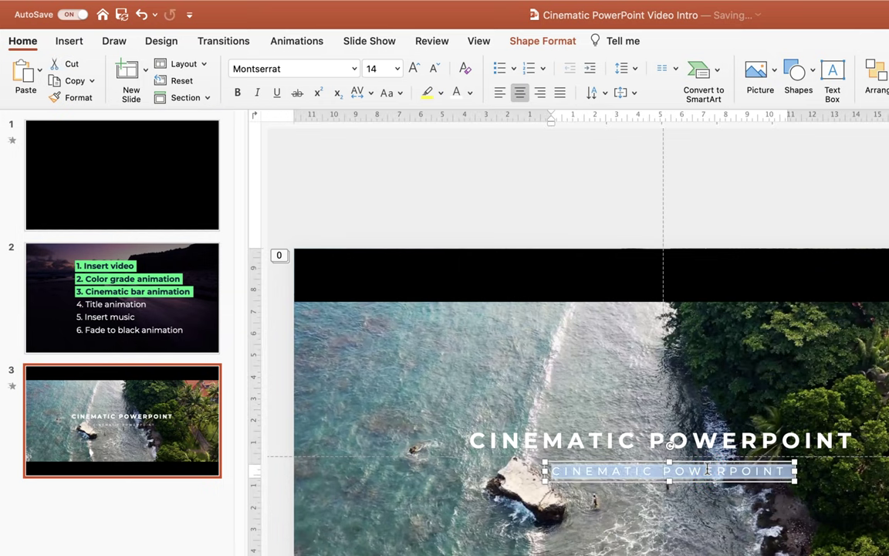
left_click(178, 179)
Nudge slide 1's black rectangle aside, then retype slide 3's subtitle as 'VIDEO INTRO'.
left_click(504, 308)
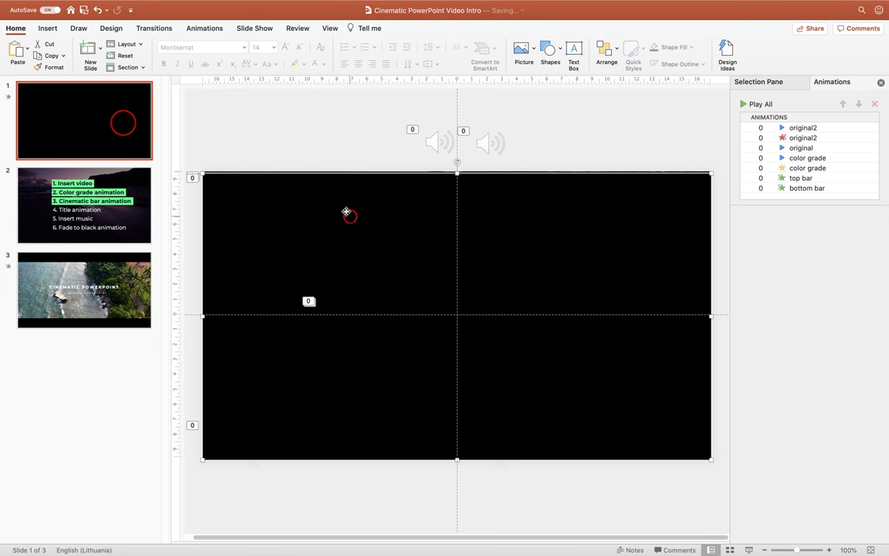
mouse_move(347, 212)
left_mouse_down()
mouse_move(451, 449)
mouse_move(392, 290)
mouse_move(343, 216)
left_mouse_up()
left_click(126, 262)
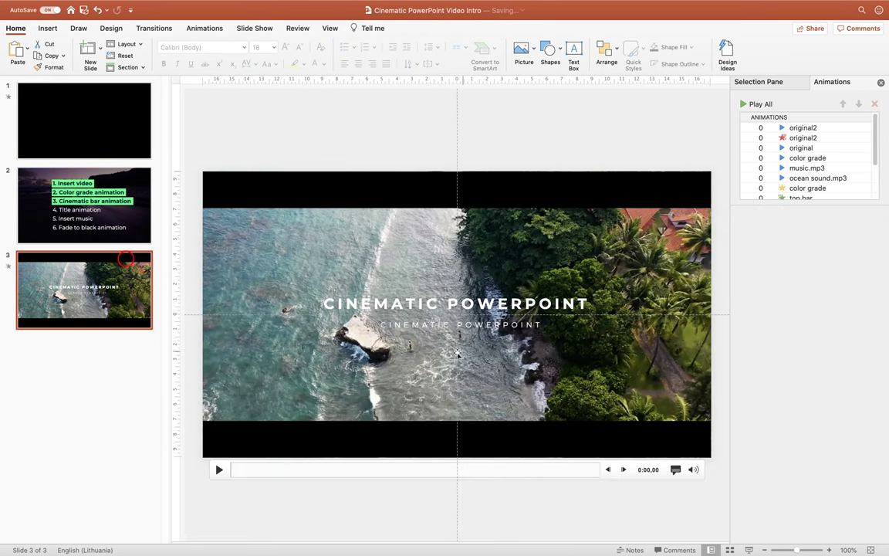
left_click(469, 324)
key("super+a")
type("VIDEO INTRO")
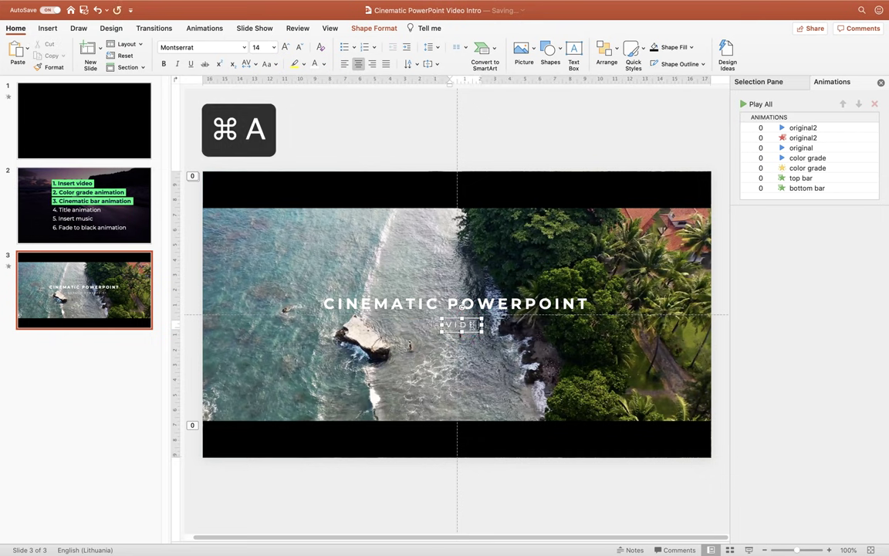
left_click(593, 111)
Zoom in and select both the CINEMATIC POWERPOINT title and VIDEO INTRO subtitle.
left_click_drag(796, 549, 798, 549)
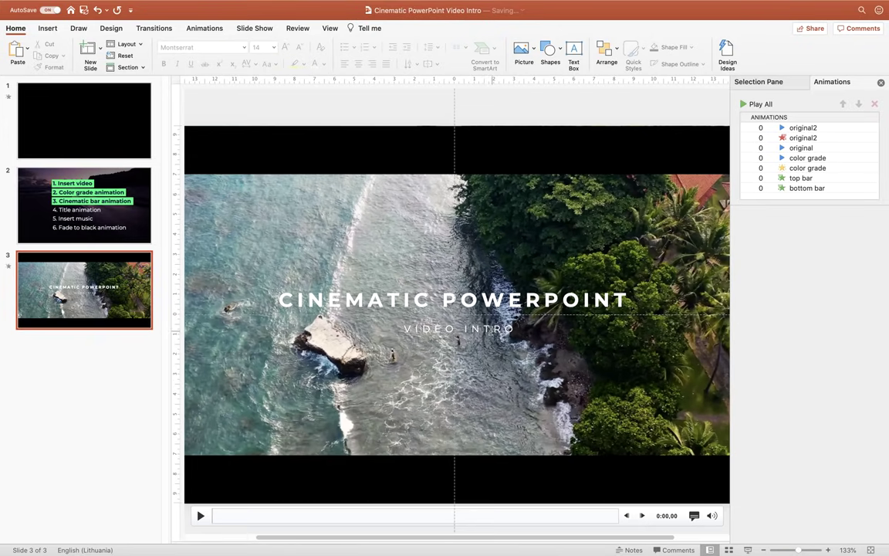
left_click(484, 307)
left_click(482, 328)
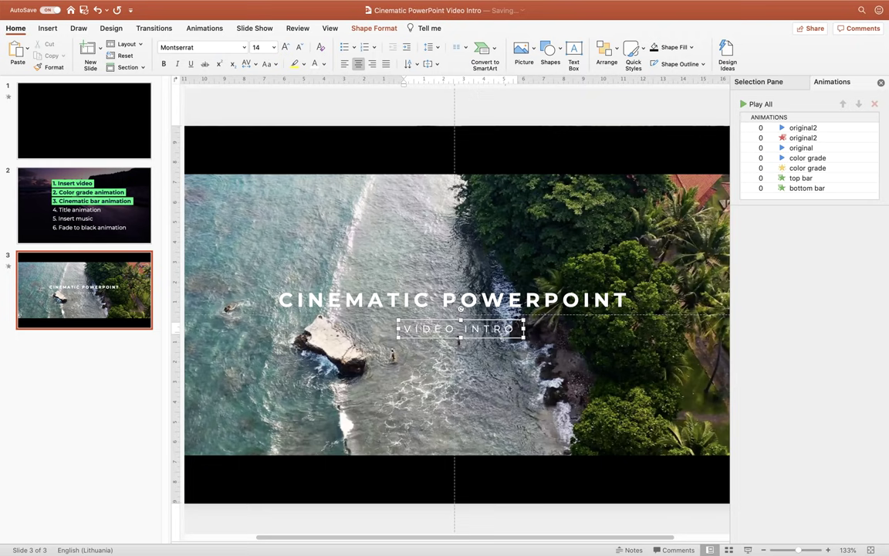
left_click(475, 294, "shift")
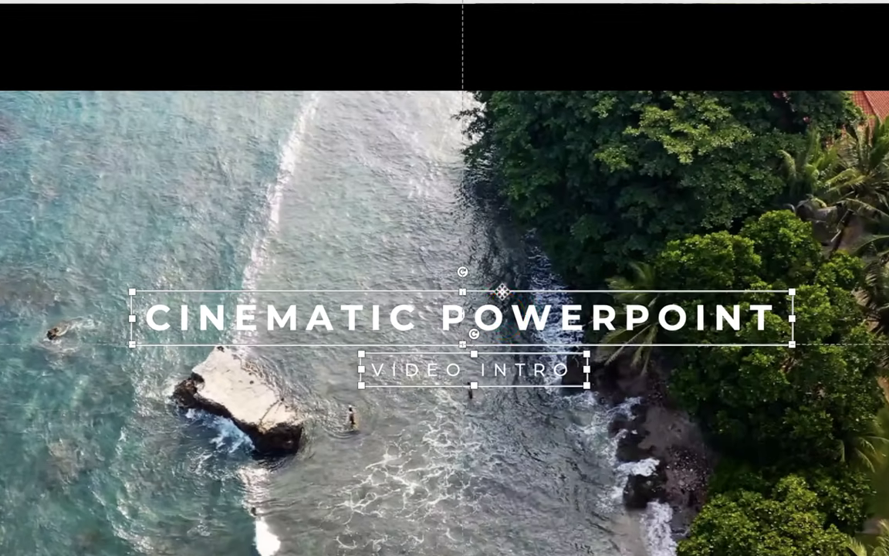
Group the CINEMATIC POWERPOINT title with the VIDEO INTRO subtitle and check it in Slide Show.
right_click(475, 287)
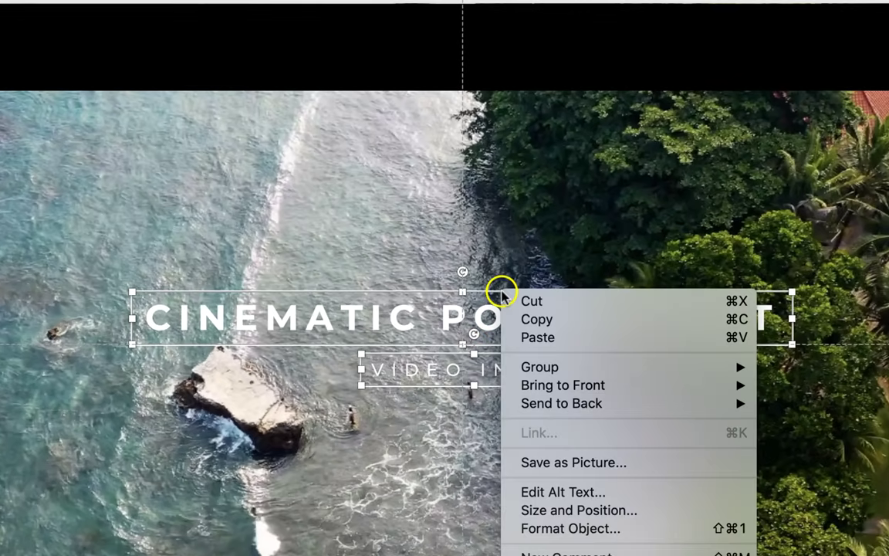
mouse_move(639, 368)
left_click(835, 372)
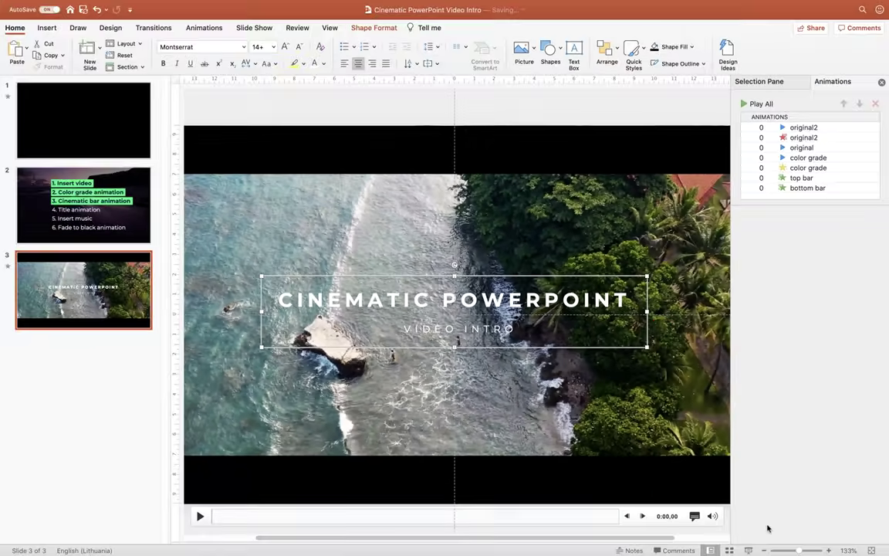
left_click(747, 548)
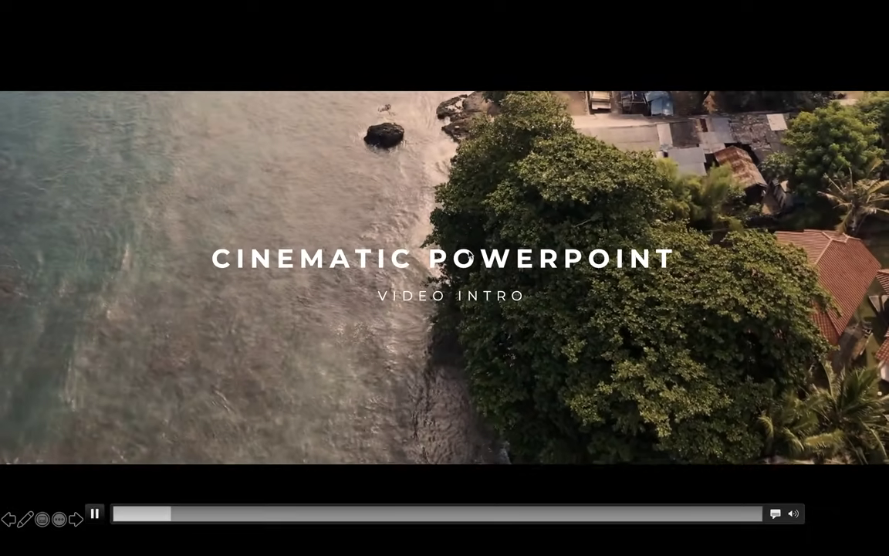
key("Escape")
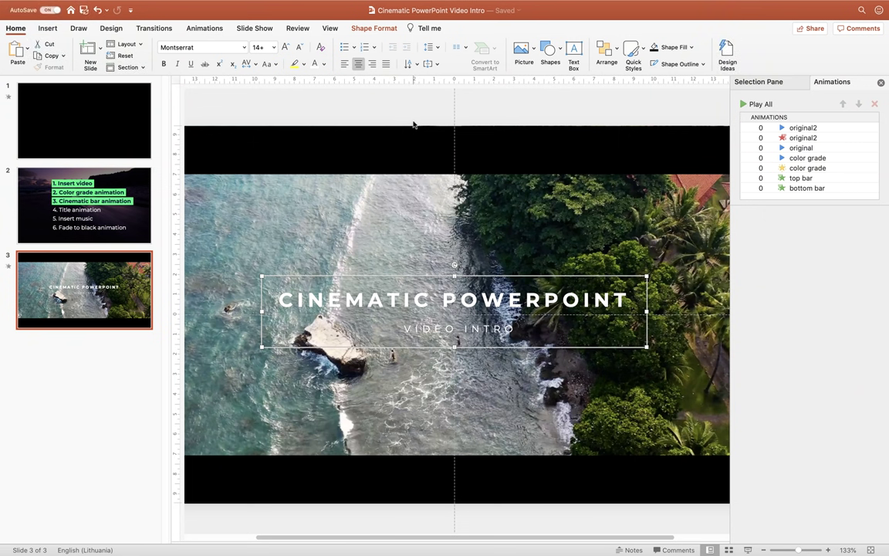
Apply the Zoom entrance effect to the title group.
left_click(206, 26)
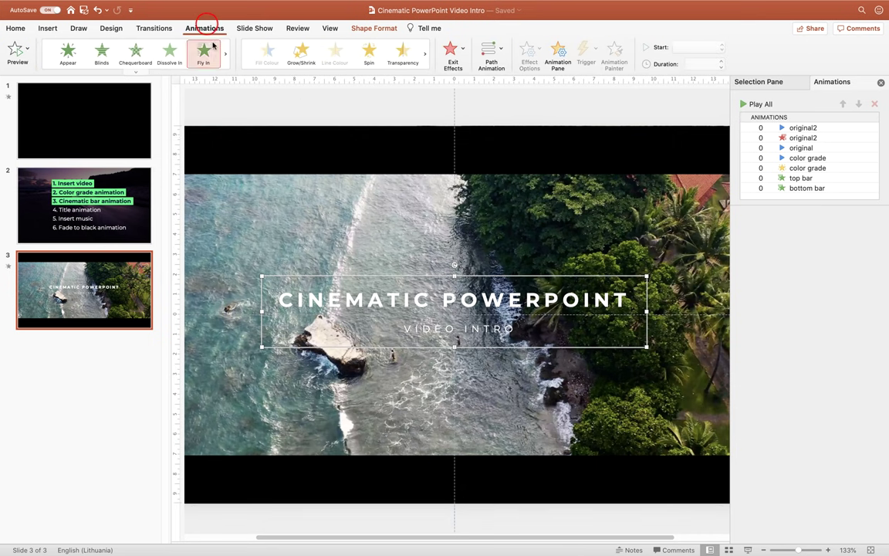
left_click(137, 72)
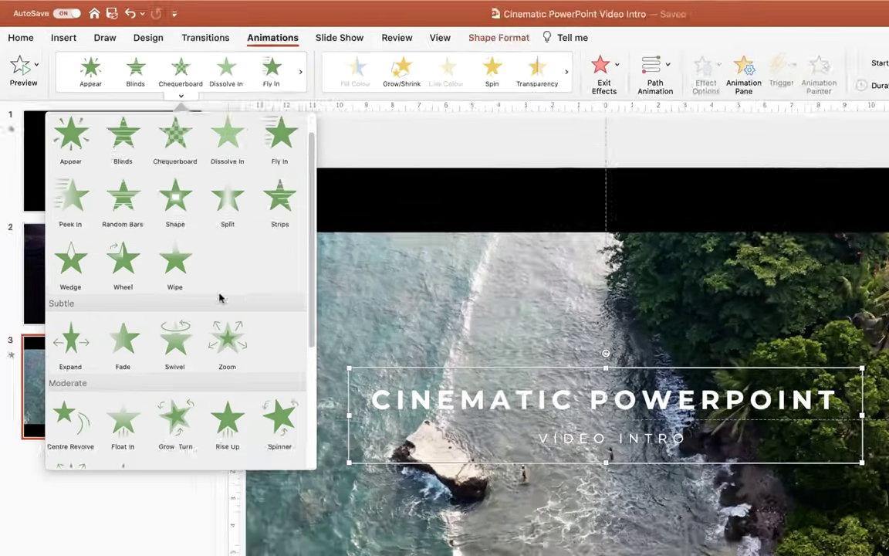
scroll(167, 218, "down", 1)
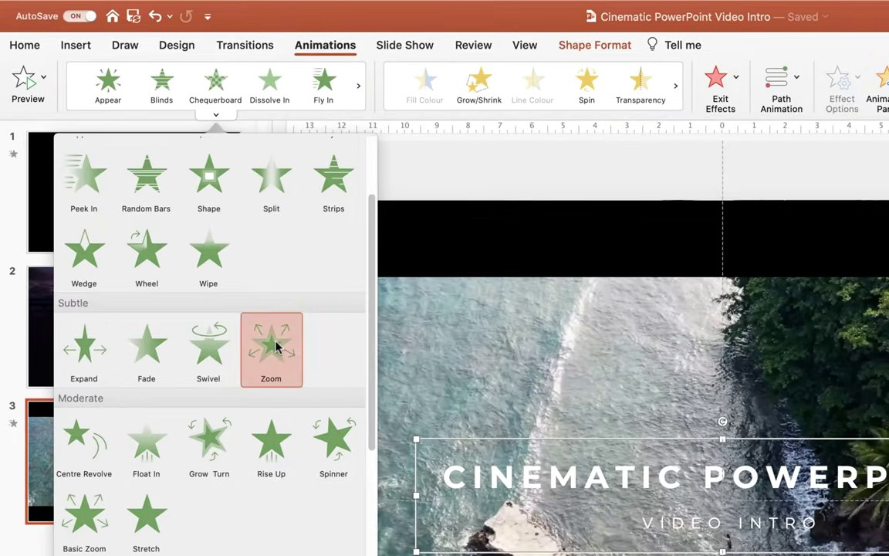
left_click(276, 347)
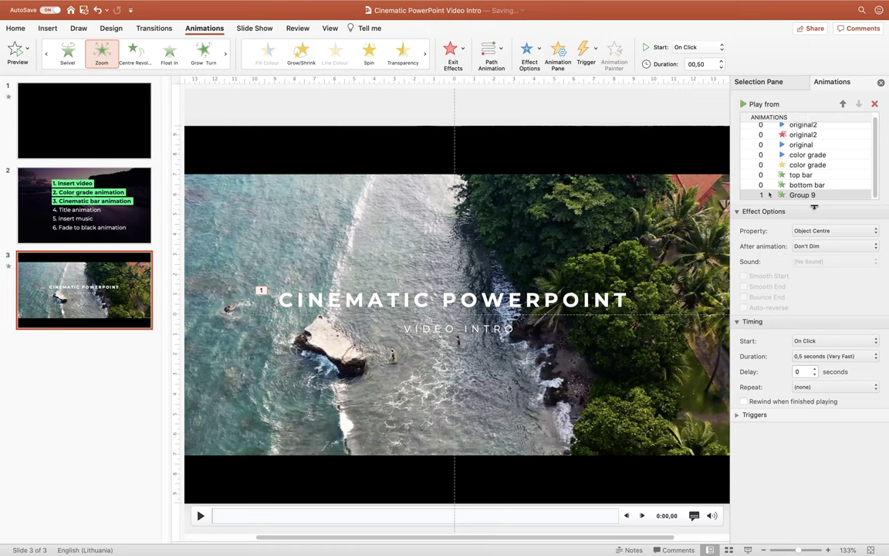
Rename Group 9 to 'Titles' in the Selection Pane.
left_click_drag(812, 203, 814, 254)
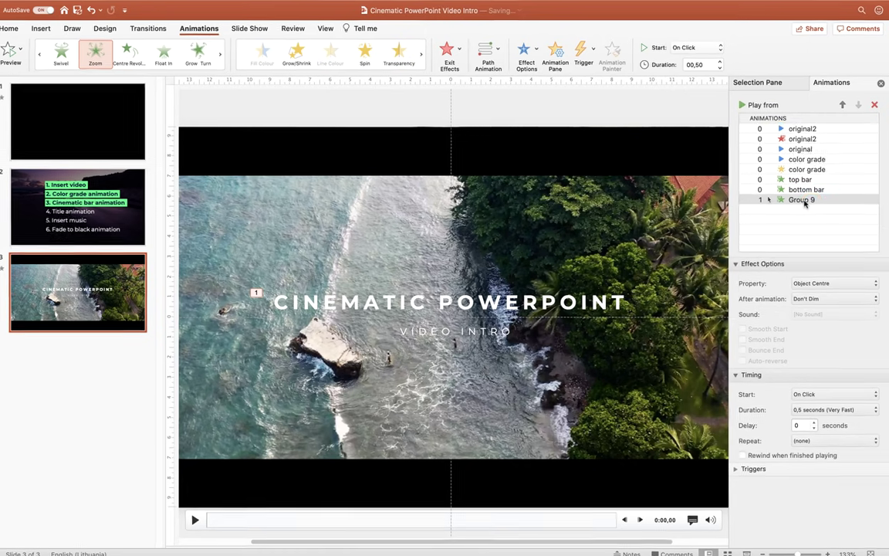
left_click(800, 199)
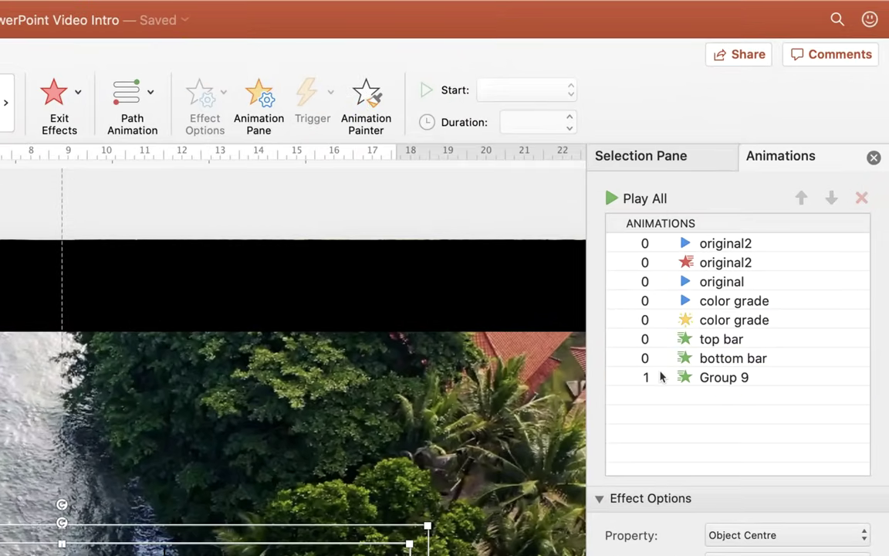
left_click(707, 384)
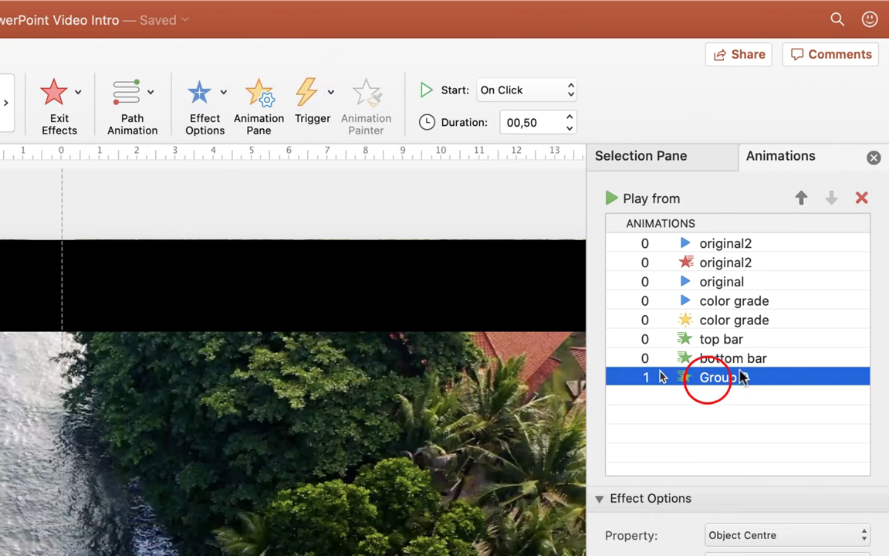
left_click(656, 157)
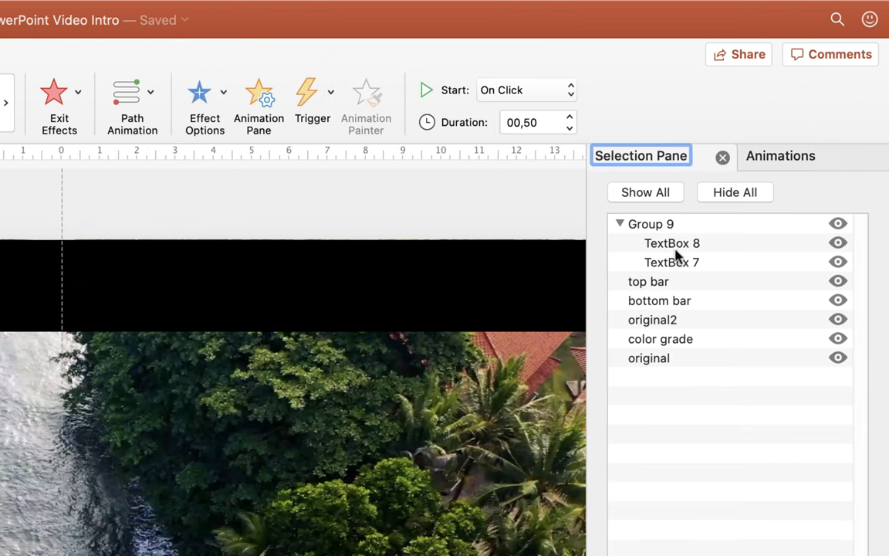
double_click(660, 224)
type("Titles")
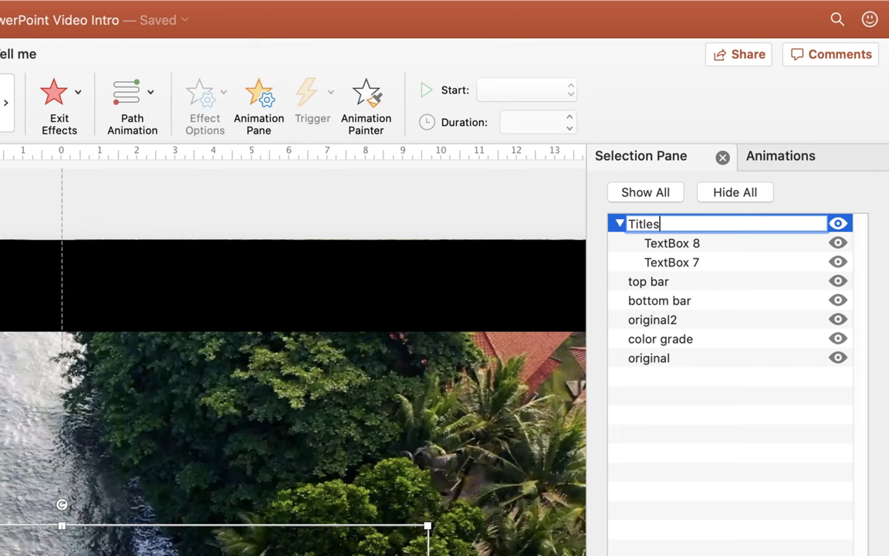
key("Return")
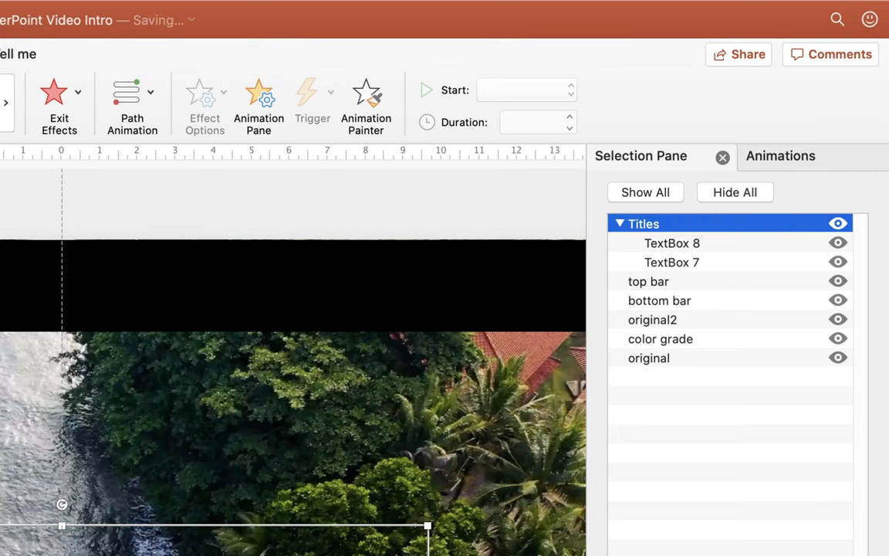
left_click(621, 224)
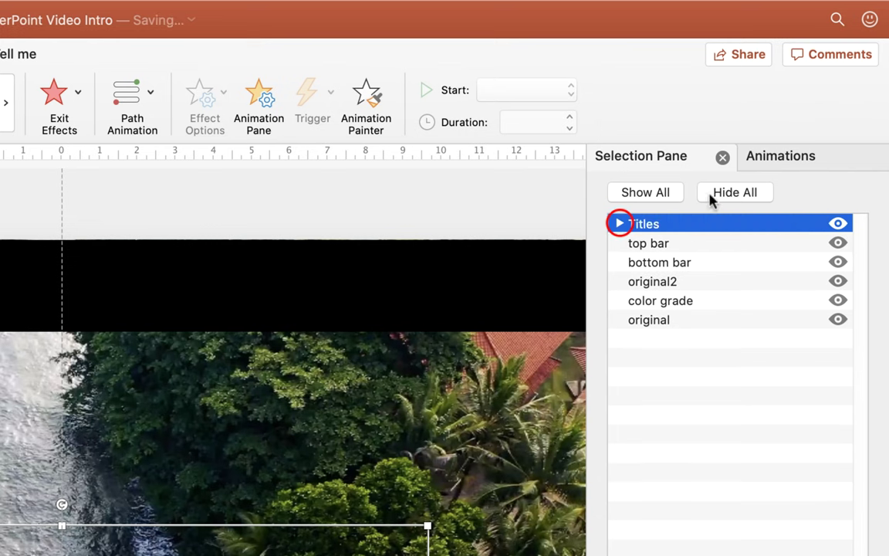
left_click(781, 156)
Set the Titles Zoom animation to start With Previous with a 2-second duration.
left_click(716, 378)
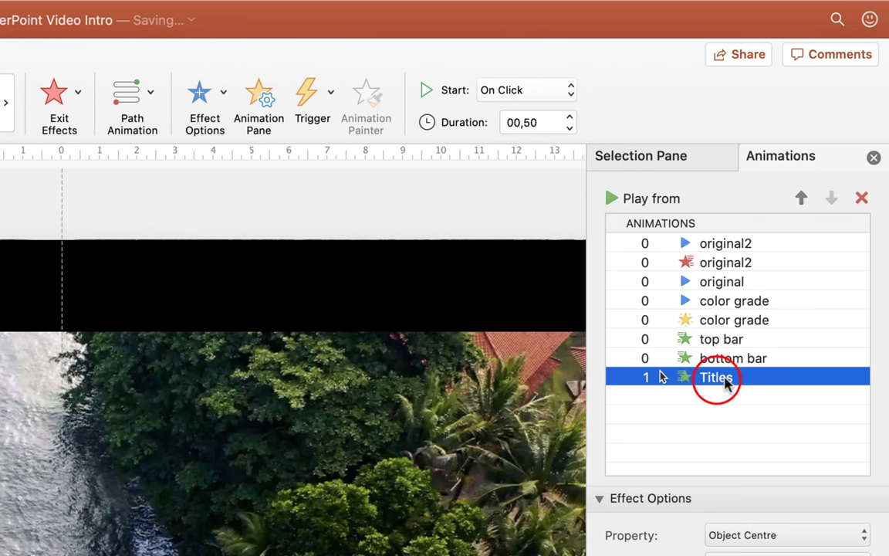
left_click(545, 87)
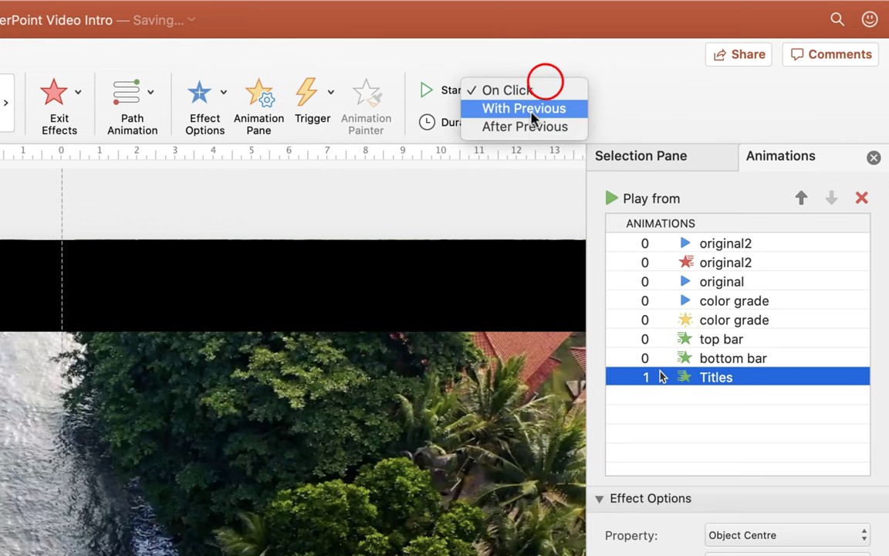
left_click(531, 112)
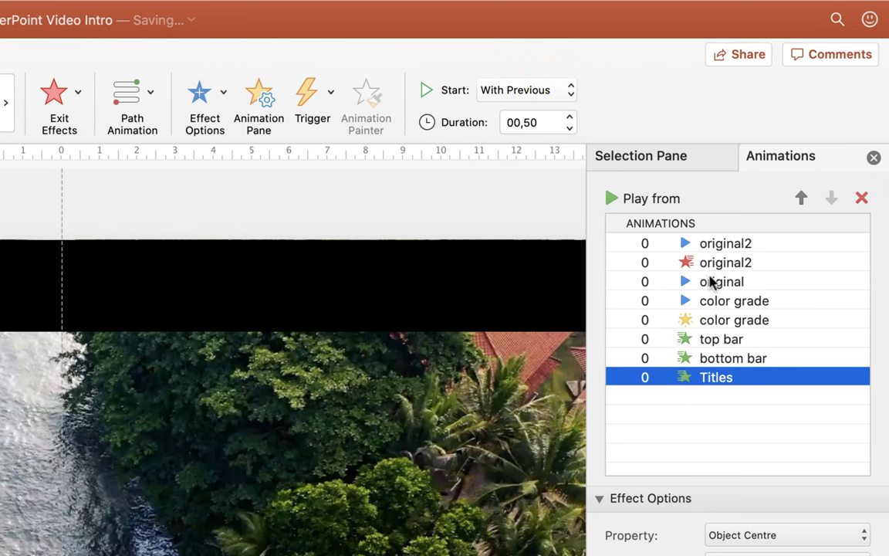
left_click(542, 125)
key("super+a")
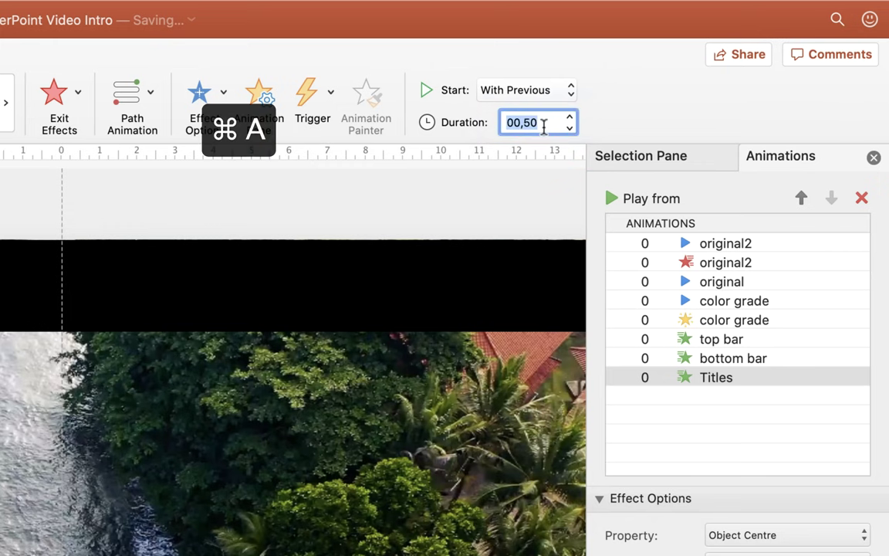
type("2")
key("Return")
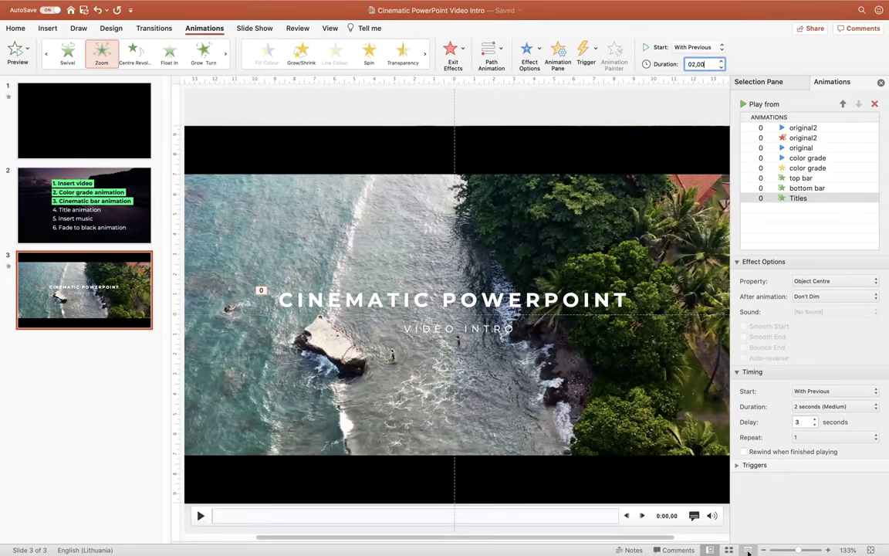
left_click(748, 550)
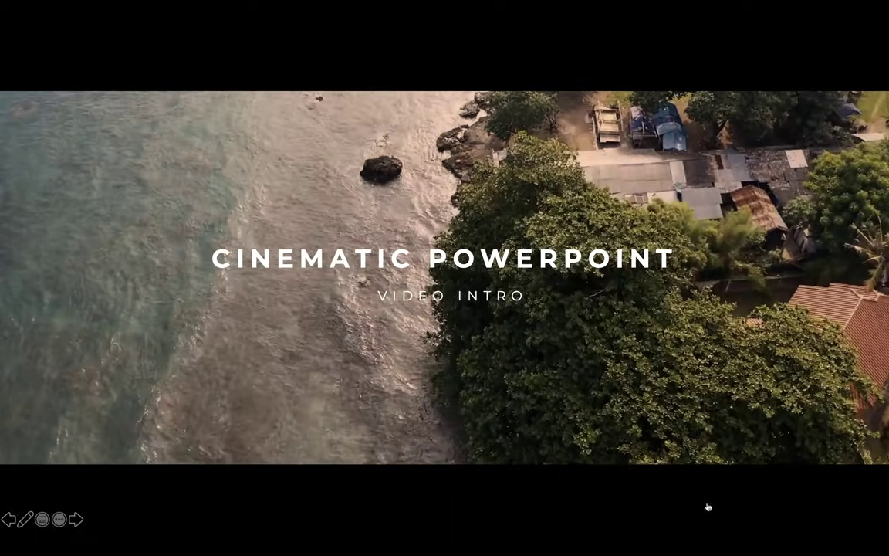
mouse_move(447, 270)
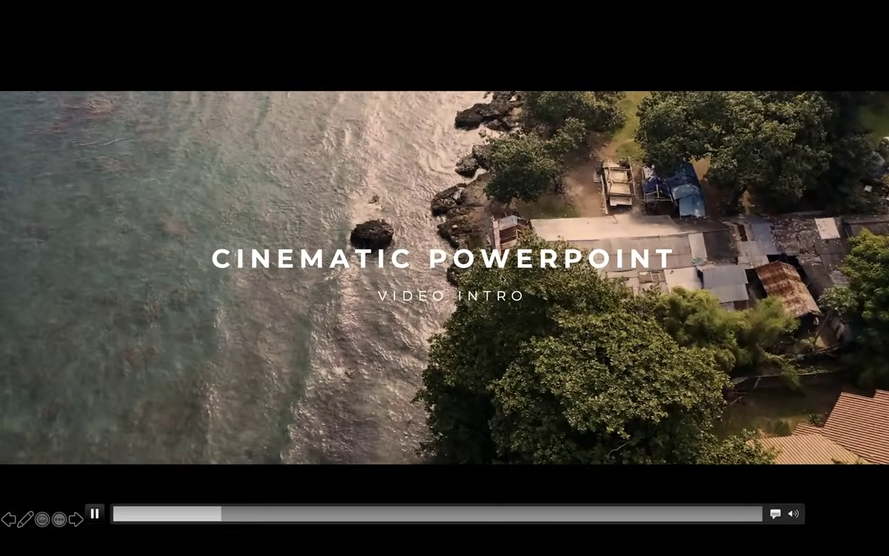
key("Escape")
left_click(509, 276)
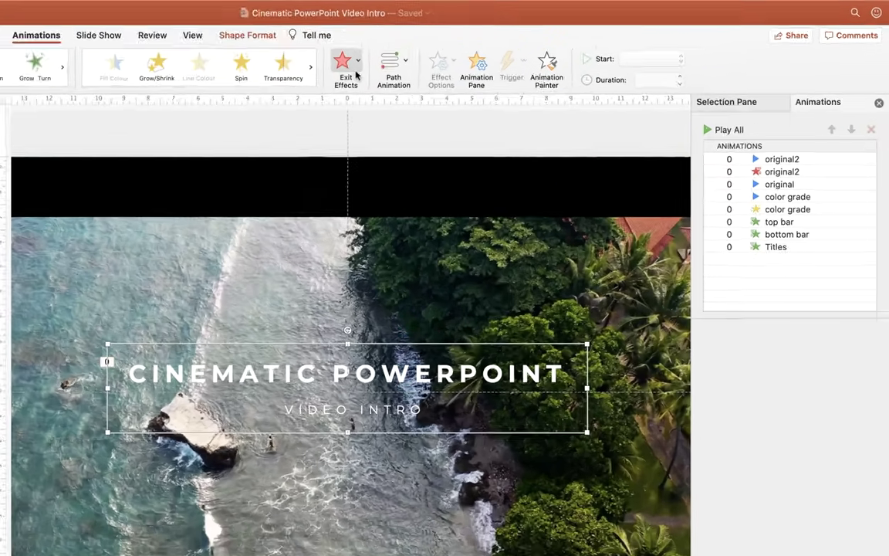
Give Titles a Fade exit starting With Previous, lasting 2 seconds, and preview the slideshow.
left_click(460, 49)
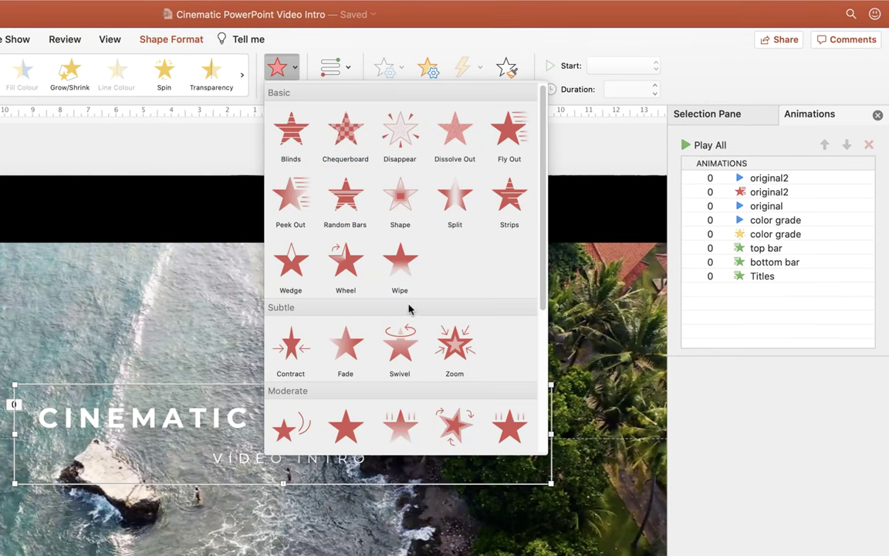
left_click(345, 351)
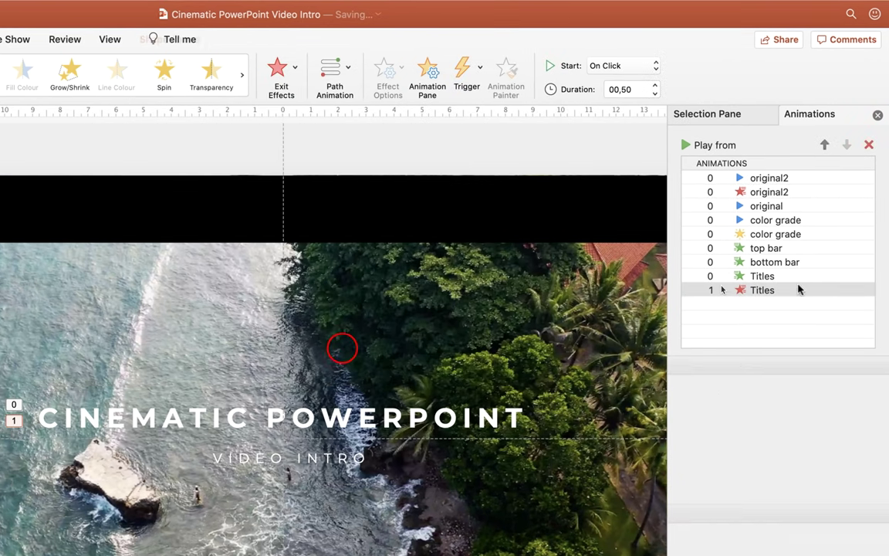
left_click(632, 66)
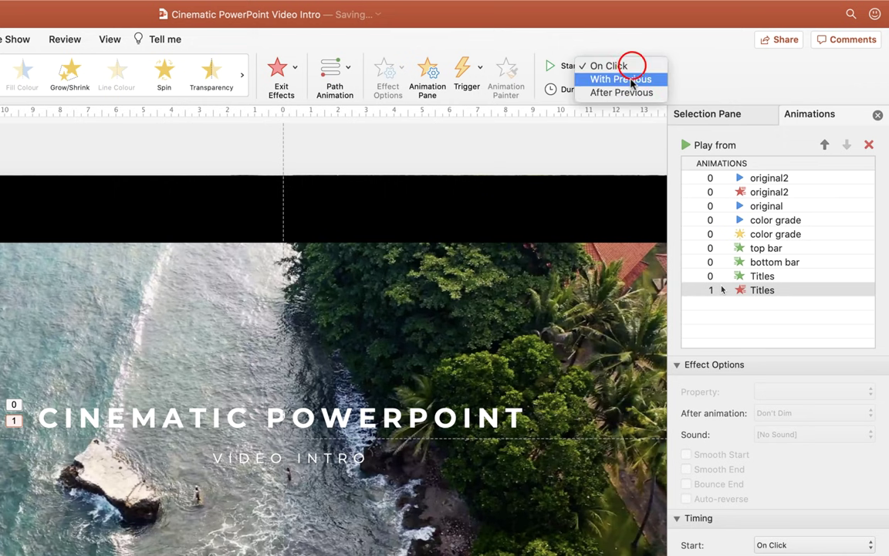
left_click(632, 80)
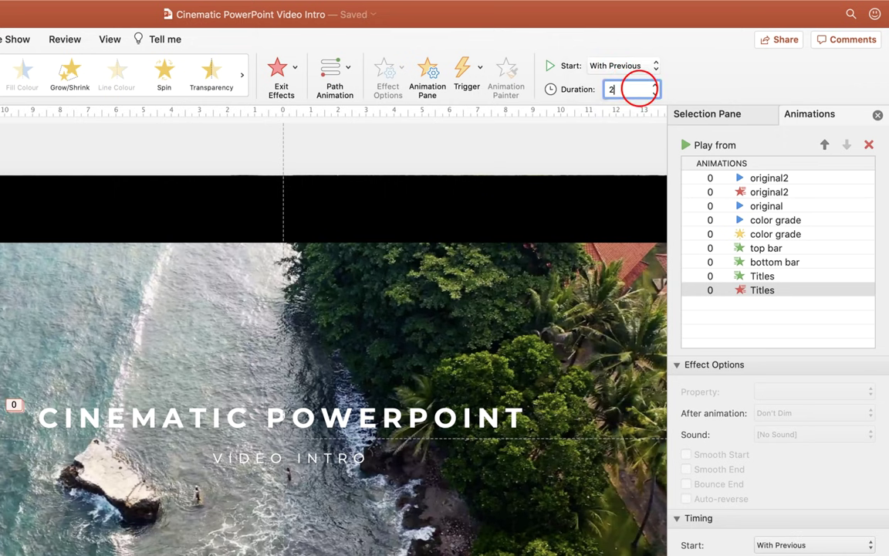
left_click(641, 89)
type("2")
key("Return")
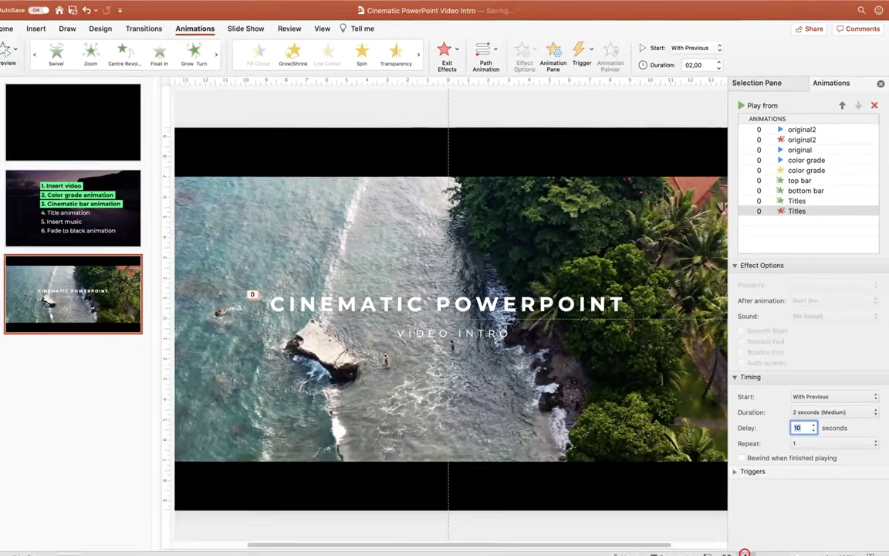
left_click(745, 546)
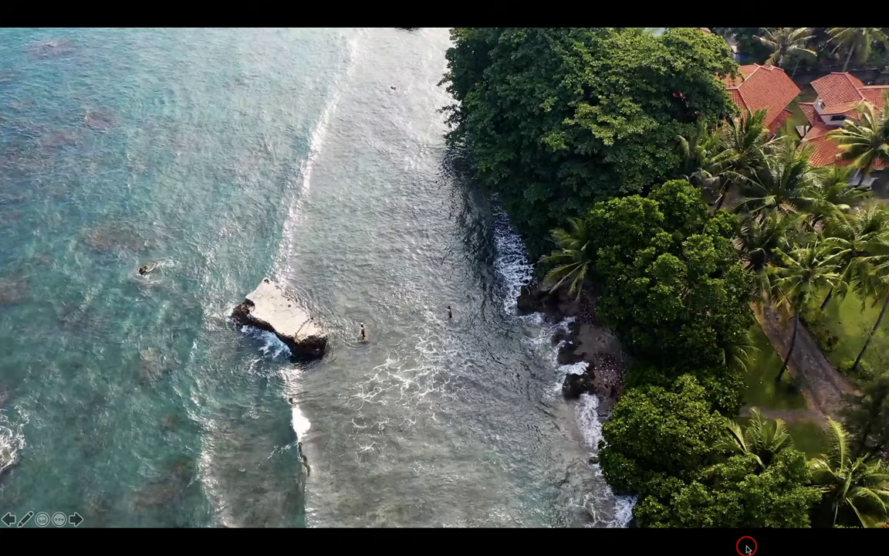
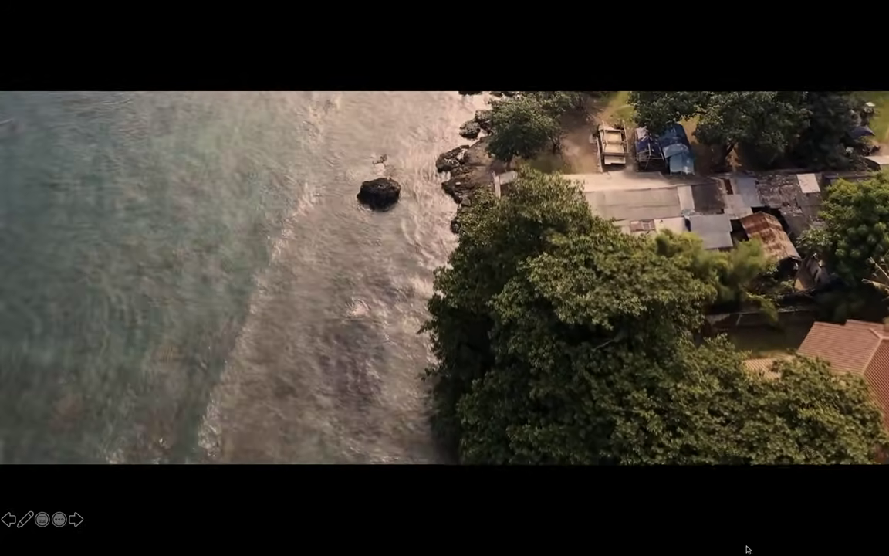
Give the title text box a Basic Zoom exit effect that zooms In.
key("Escape")
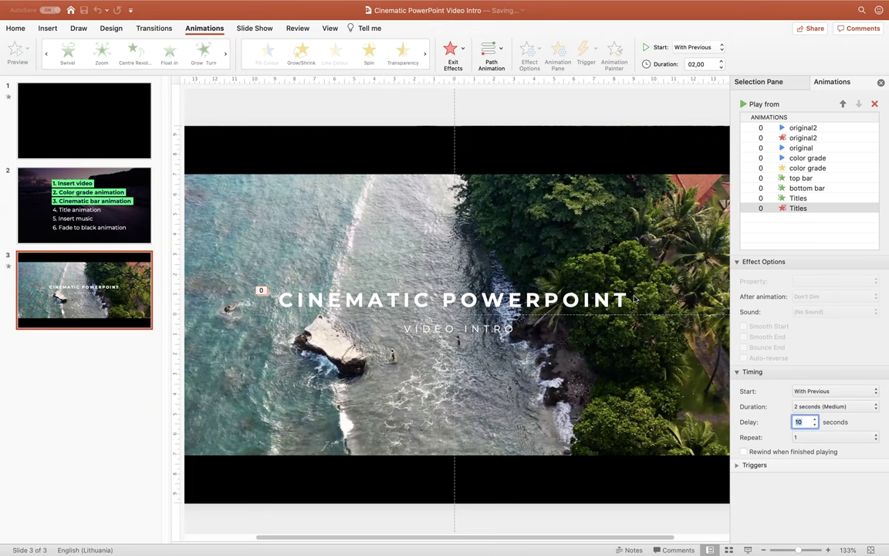
left_click(523, 276)
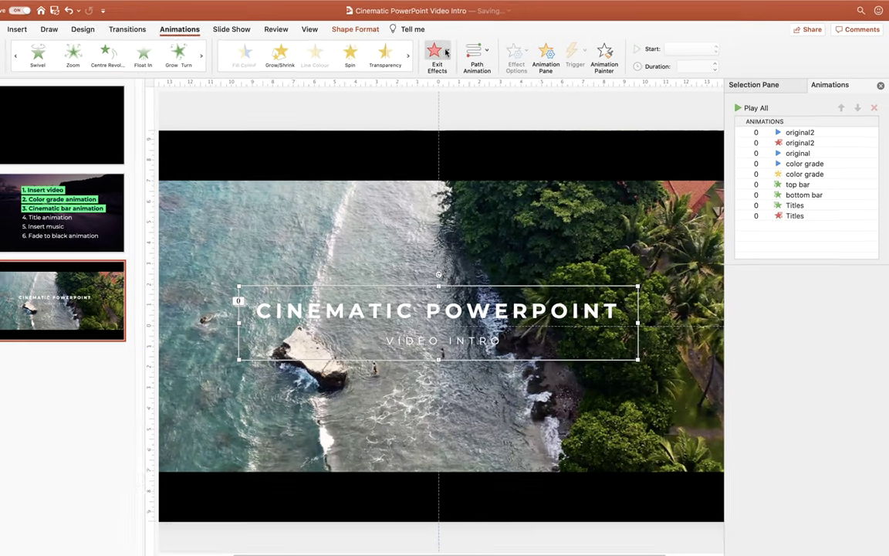
left_click(451, 48)
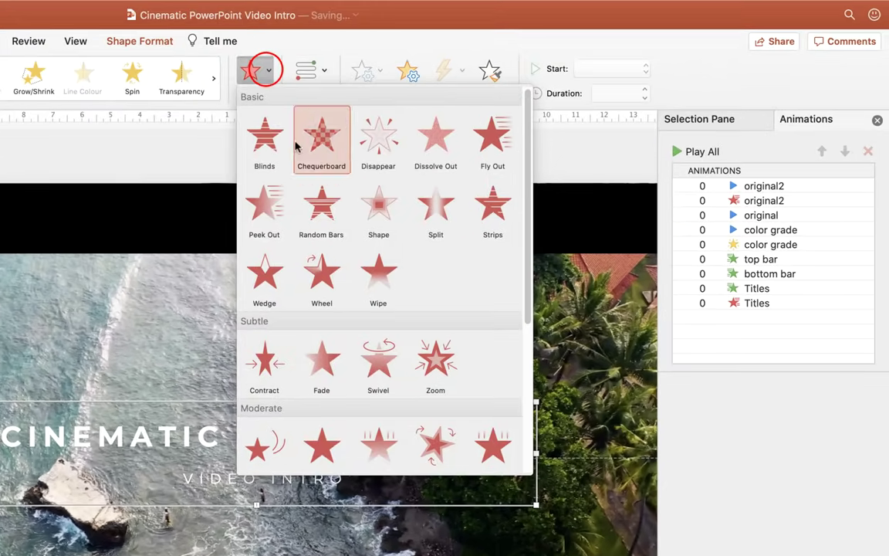
scroll(351, 256, "down", 5)
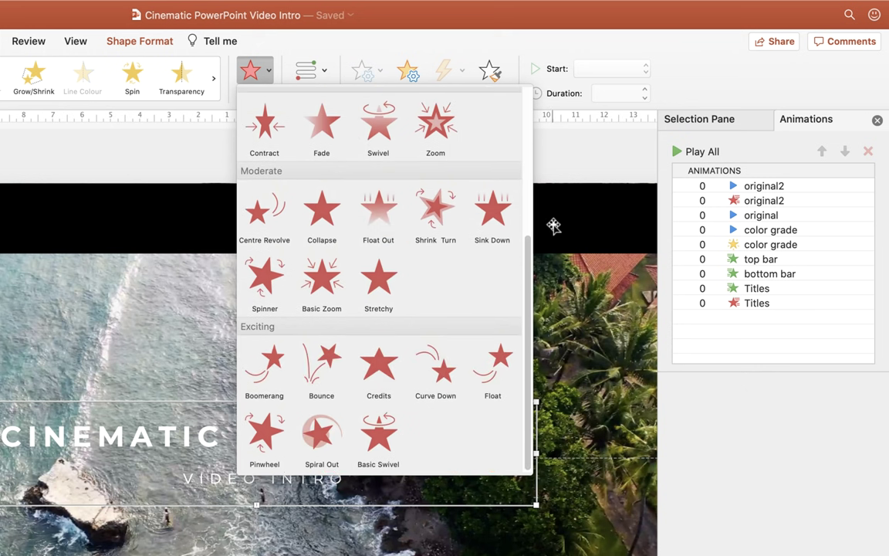
left_click(330, 280)
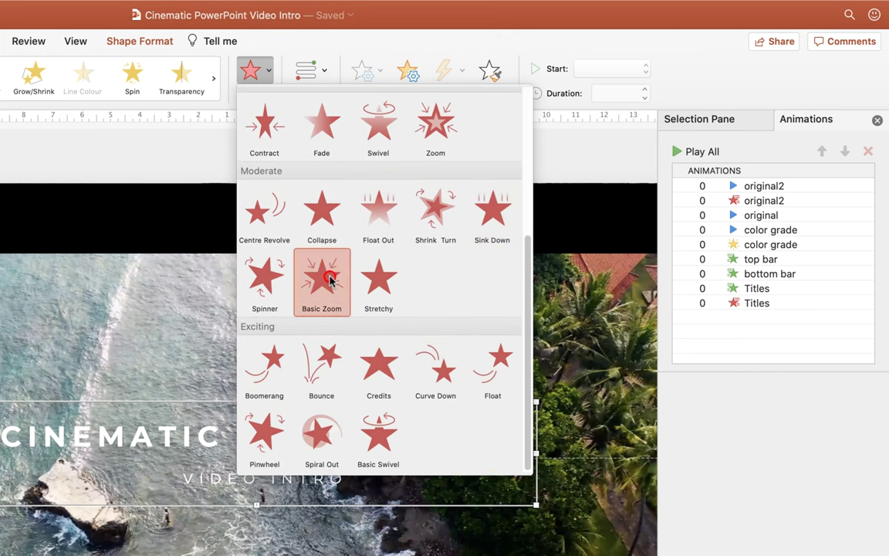
left_click(362, 68)
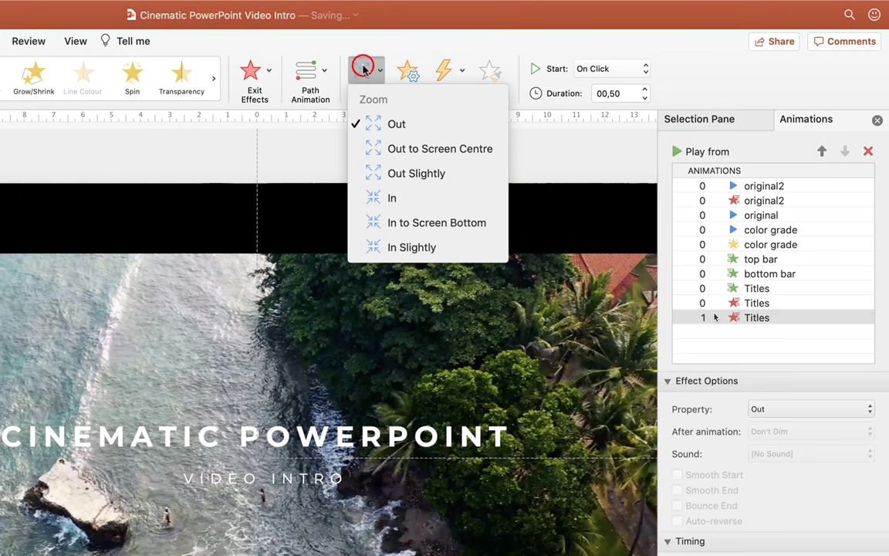
left_click(394, 199)
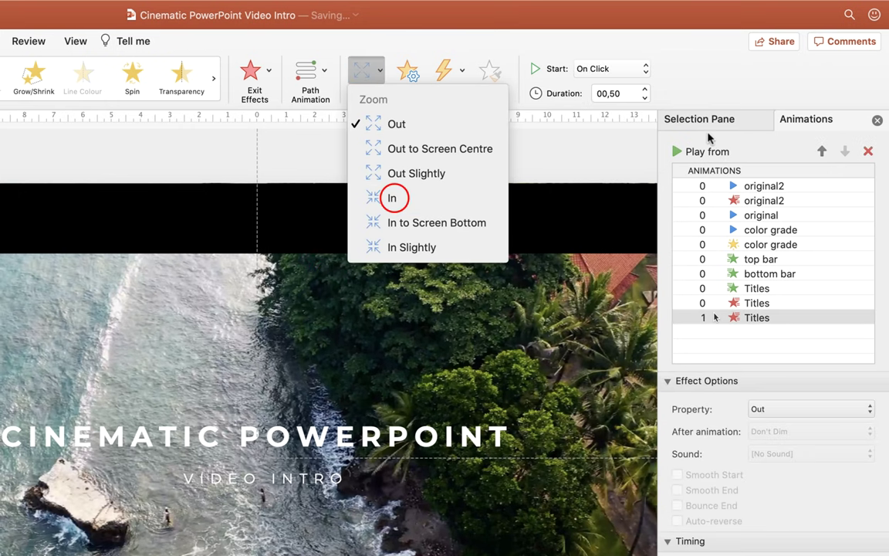
key("Escape")
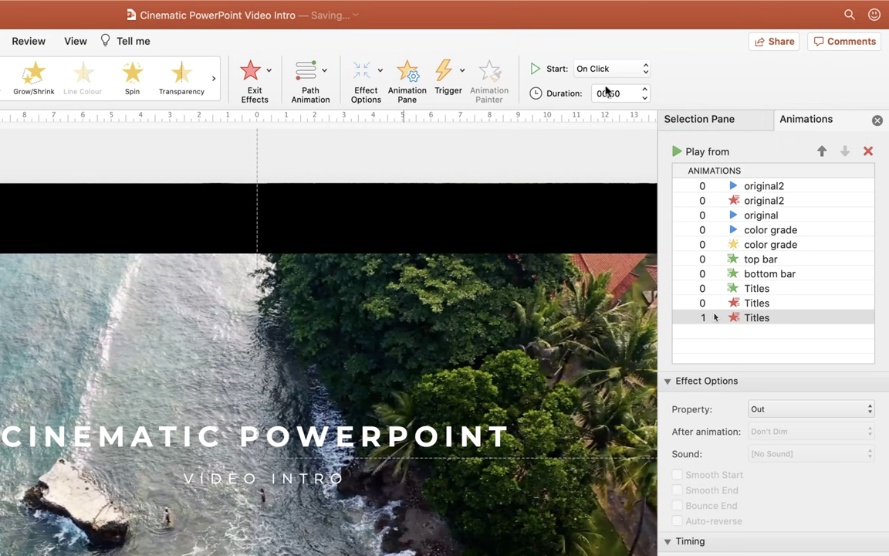
Set the Basic Zoom title exit to start With Previous, lasting 2 seconds.
left_click(618, 68)
left_click(616, 83)
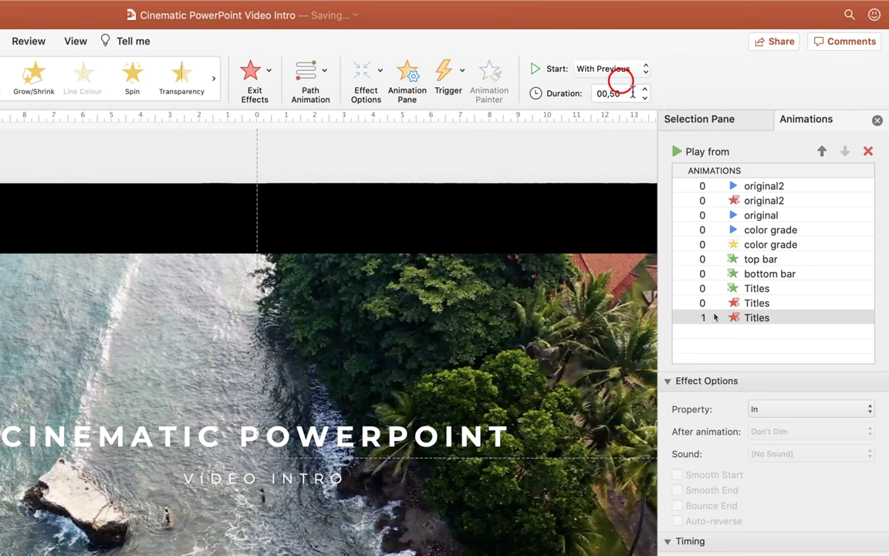
left_click(760, 303)
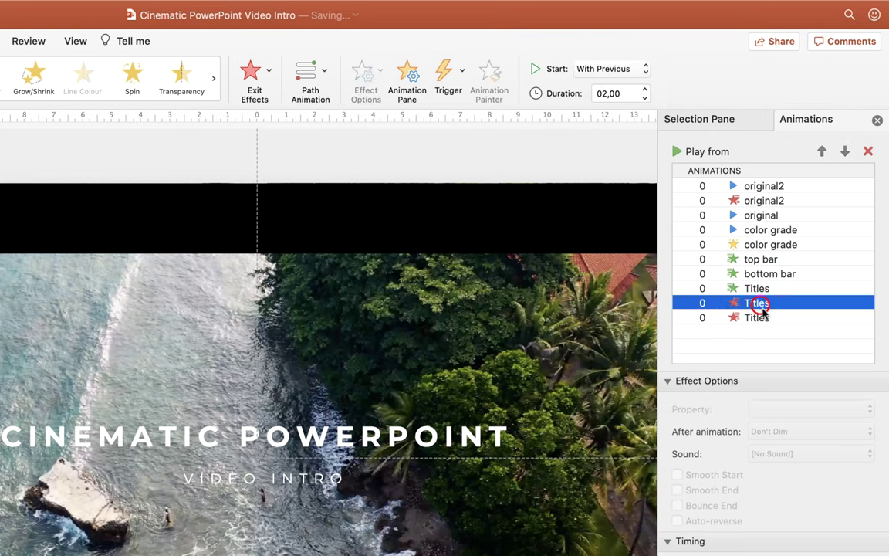
left_click(761, 317)
left_click(628, 94)
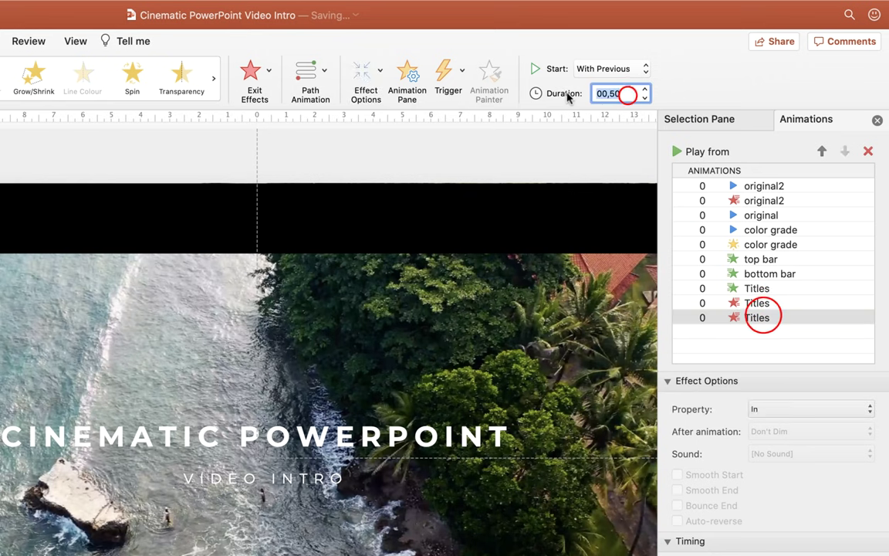
type("2")
key("Return")
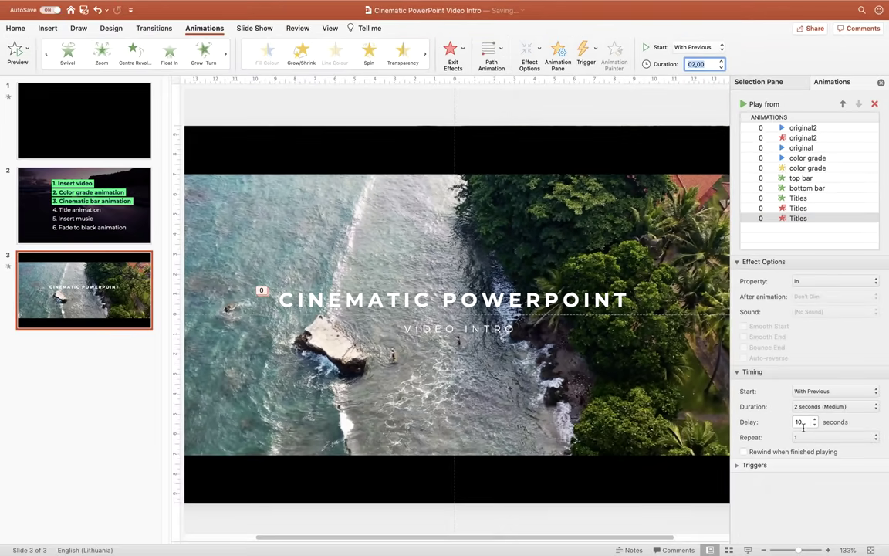
left_click(748, 550)
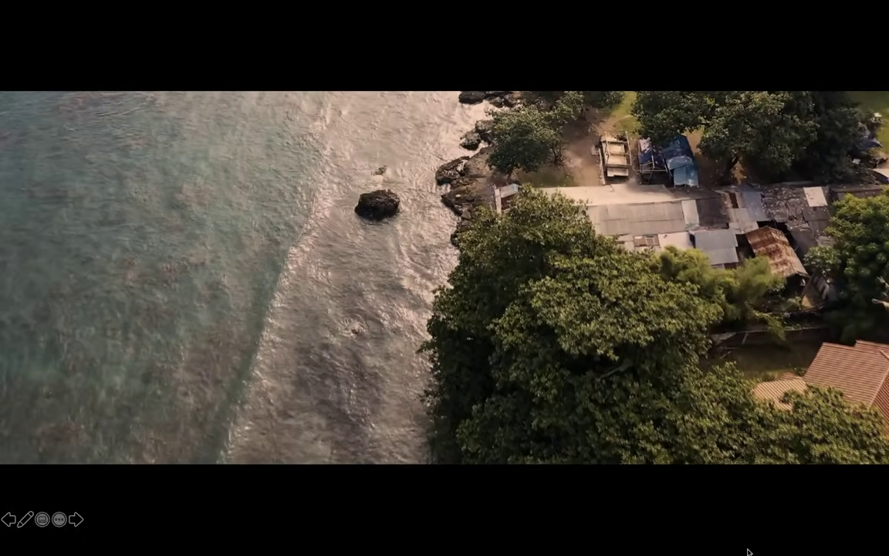
key("Escape")
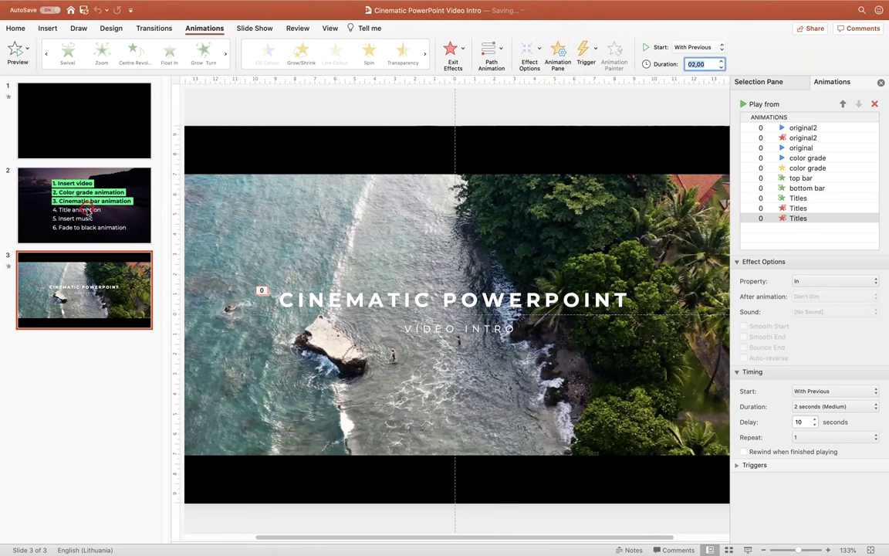
On the checklist slide, pick the green item, hide guides and fit the slide to the window.
left_click(88, 210)
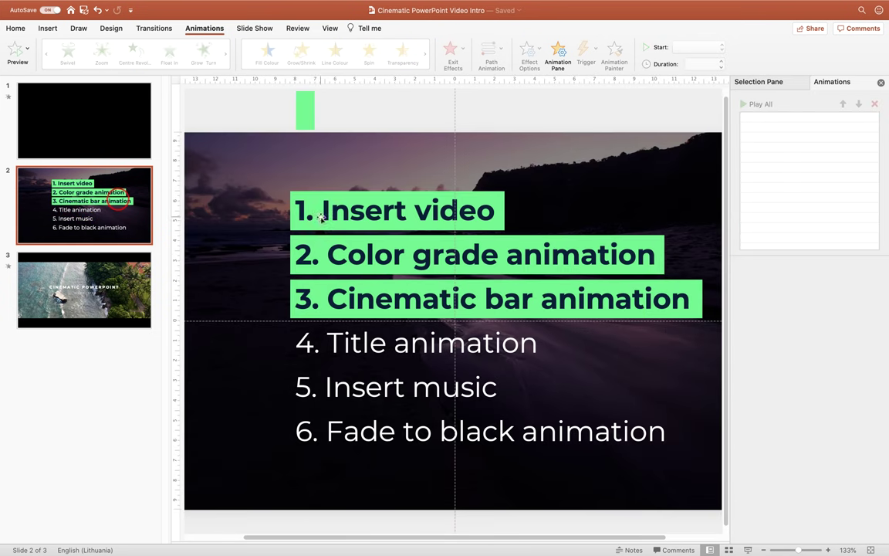
left_click(305, 103)
left_click(332, 29)
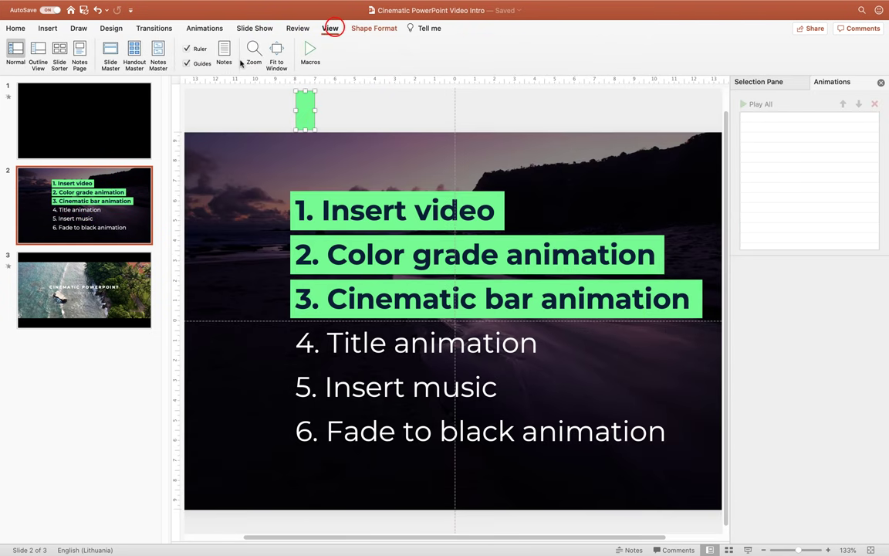
left_click(187, 64)
left_click(871, 549)
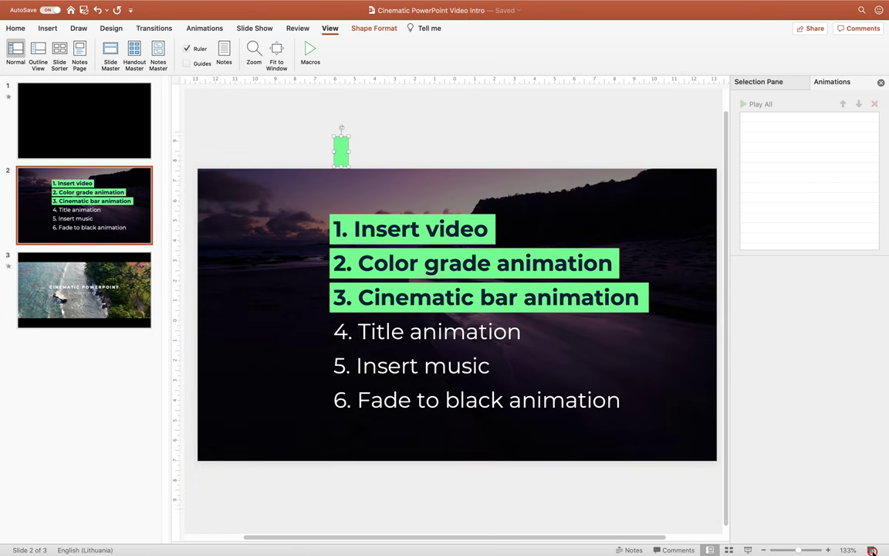
Copy the green bold highlight onto '4. Title animation' with Format Painter.
left_click(17, 29)
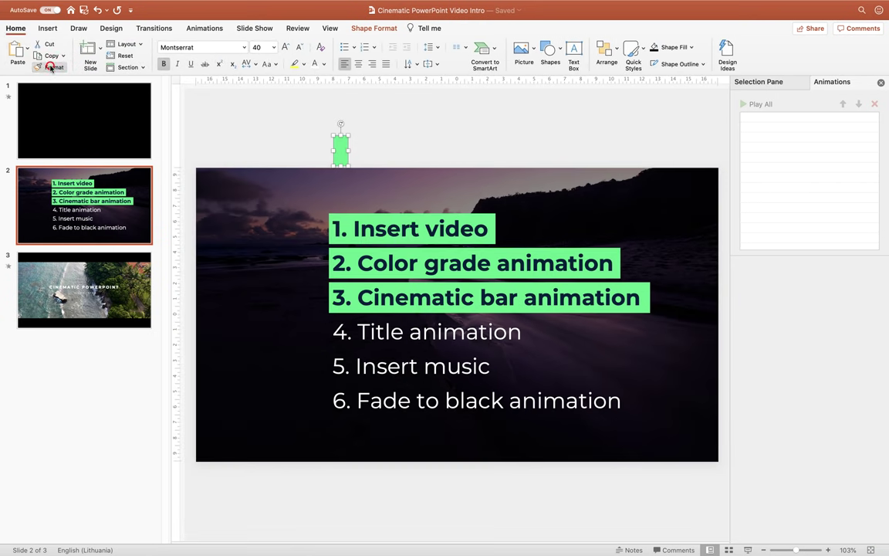
left_click(379, 328)
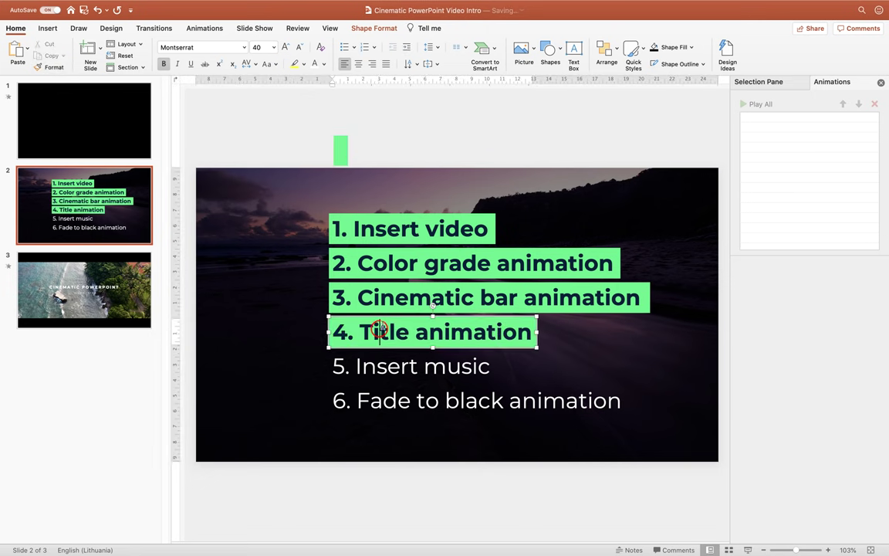
left_click(379, 128)
left_click(379, 367)
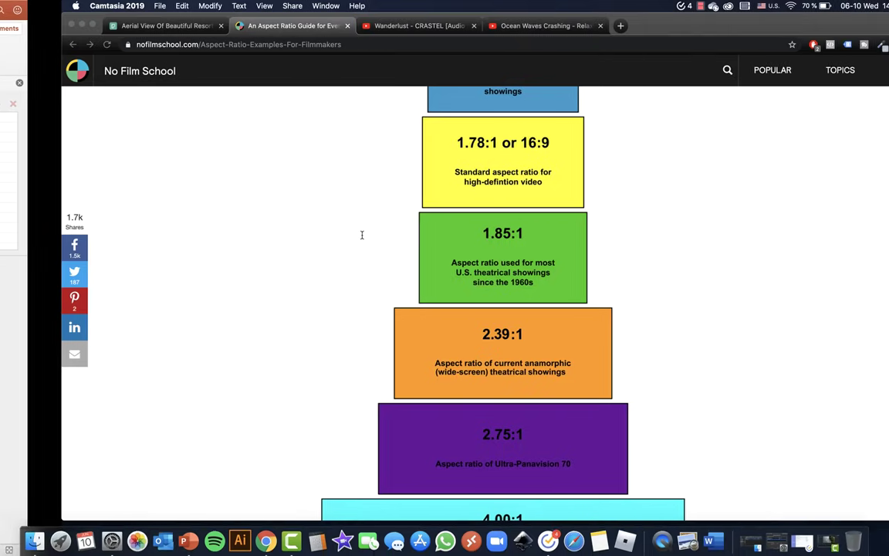
left_click(356, 27)
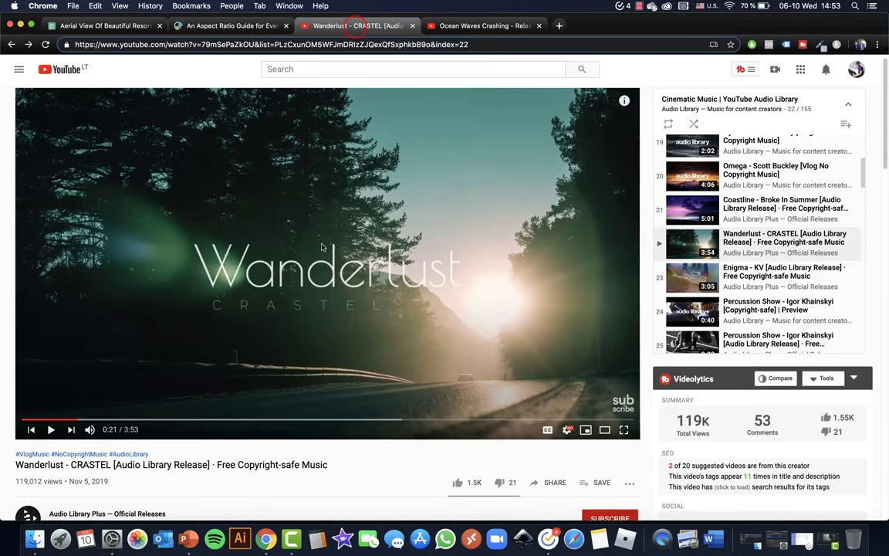
scroll(169, 258, "down", 5)
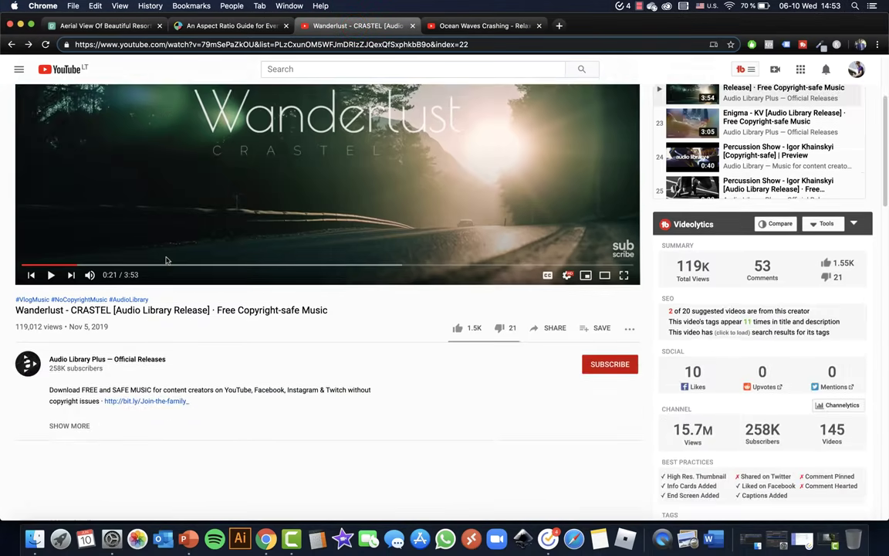
scroll(173, 307, "up", 5)
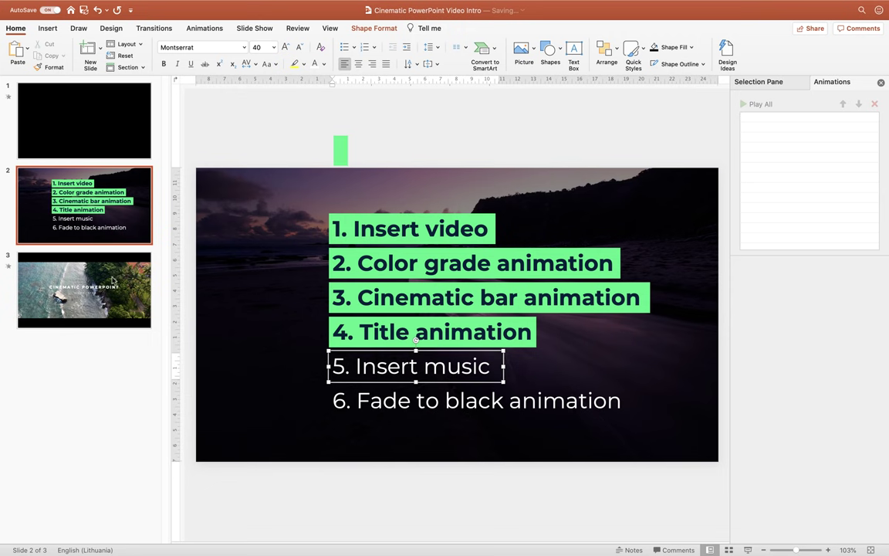
Insert music.mp3 from Downloads onto the cinematic intro slide via Audio from File.
left_click(112, 280)
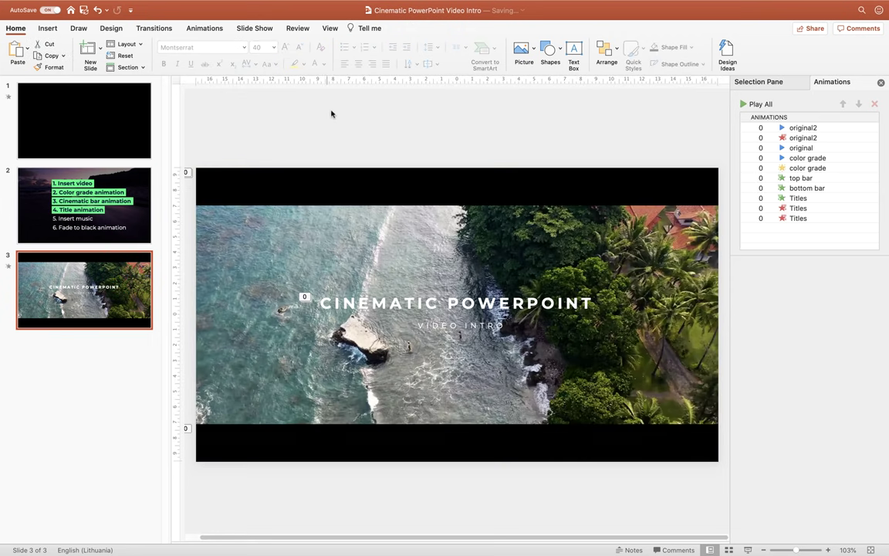
left_click(45, 28)
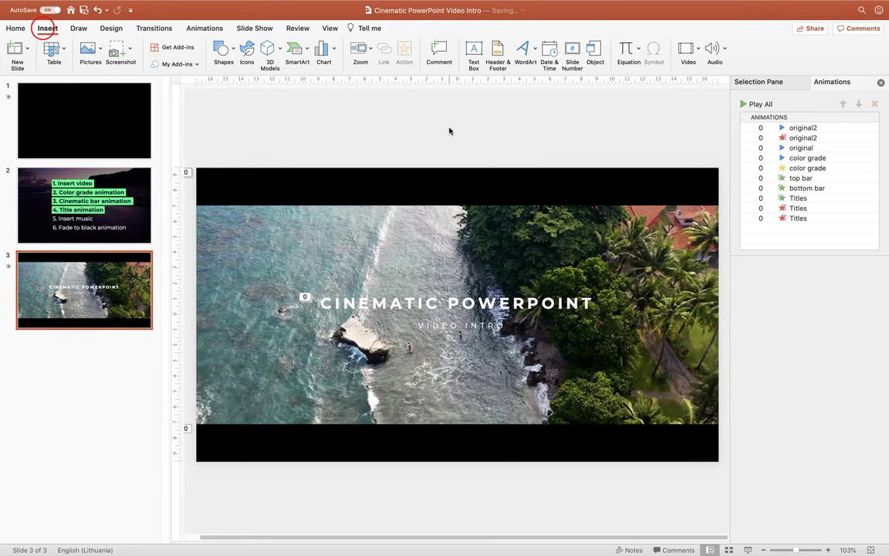
left_click(723, 48)
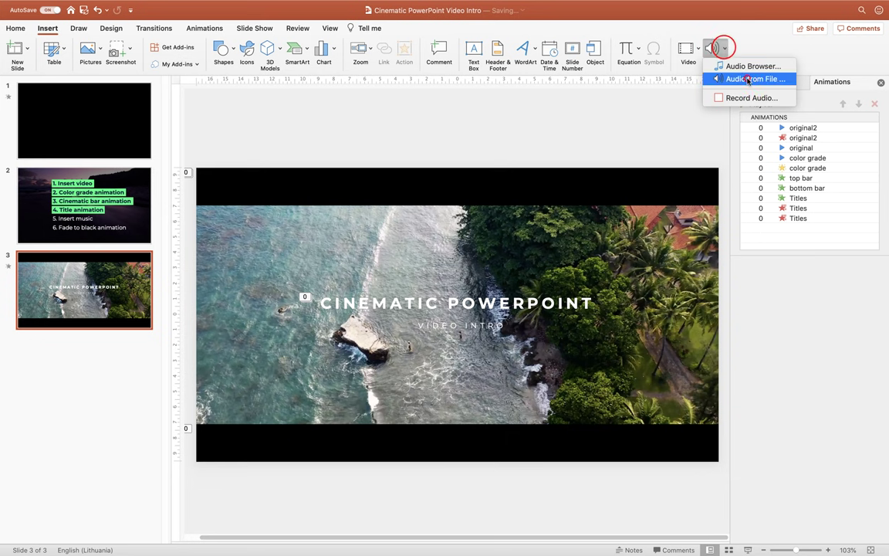
left_click(747, 79)
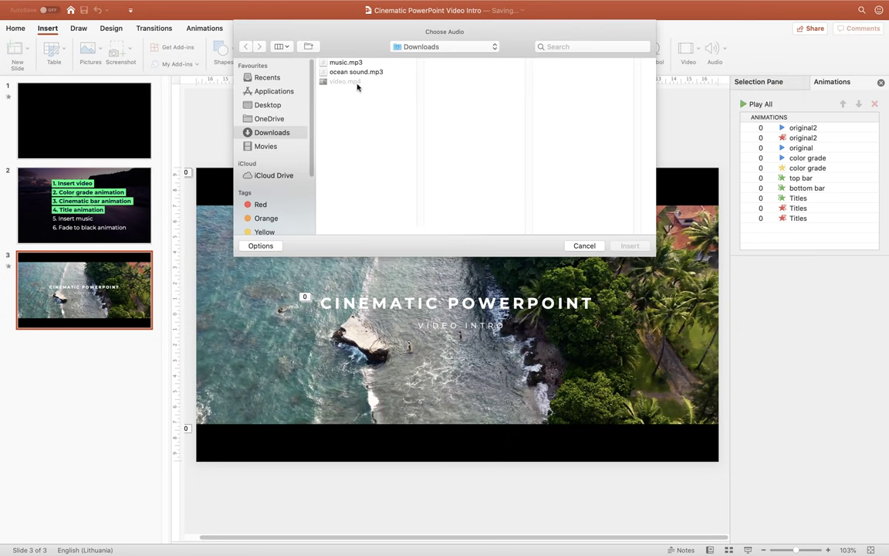
left_click(345, 64)
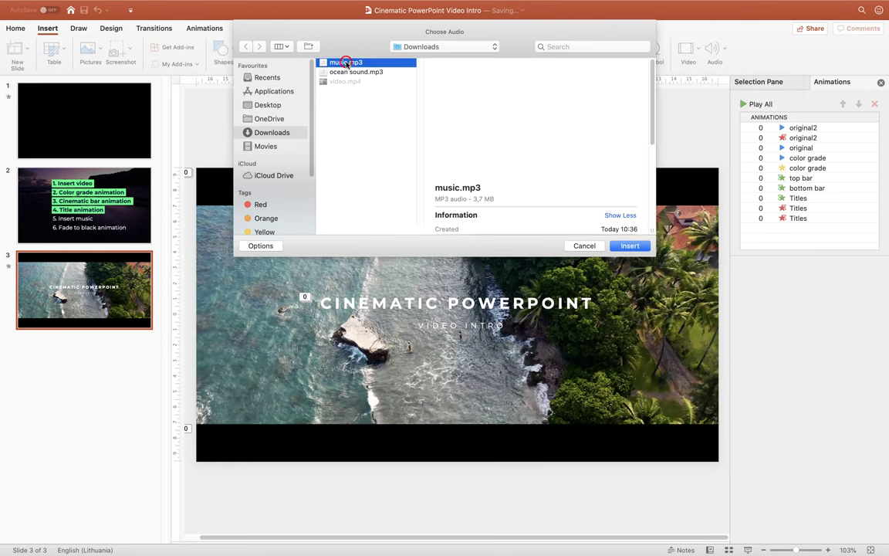
left_click(630, 246)
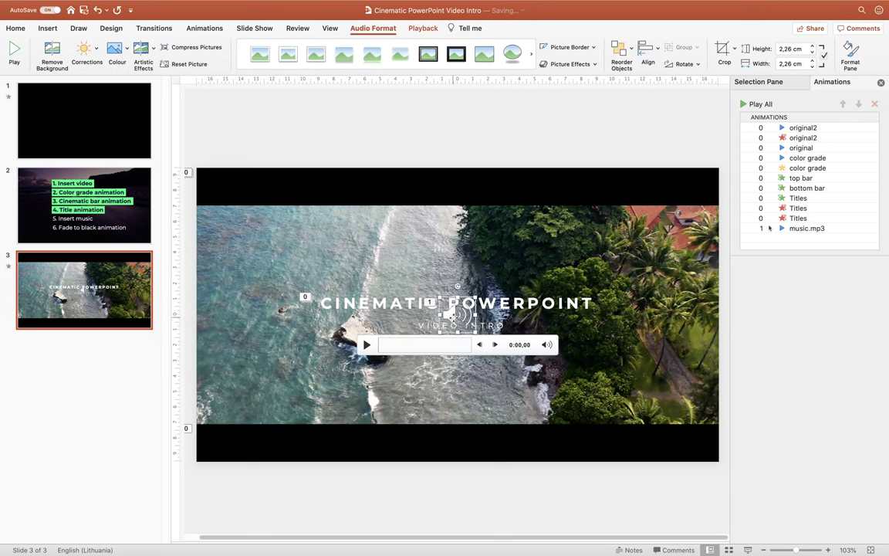
Move the music icon above the slide and set its animation to start With Previous.
left_click_drag(446, 311, 418, 130)
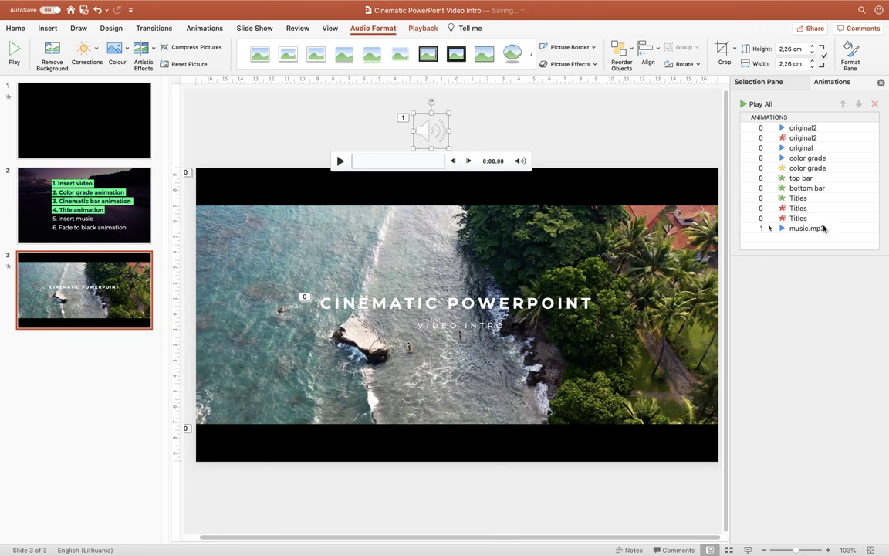
left_click(811, 229)
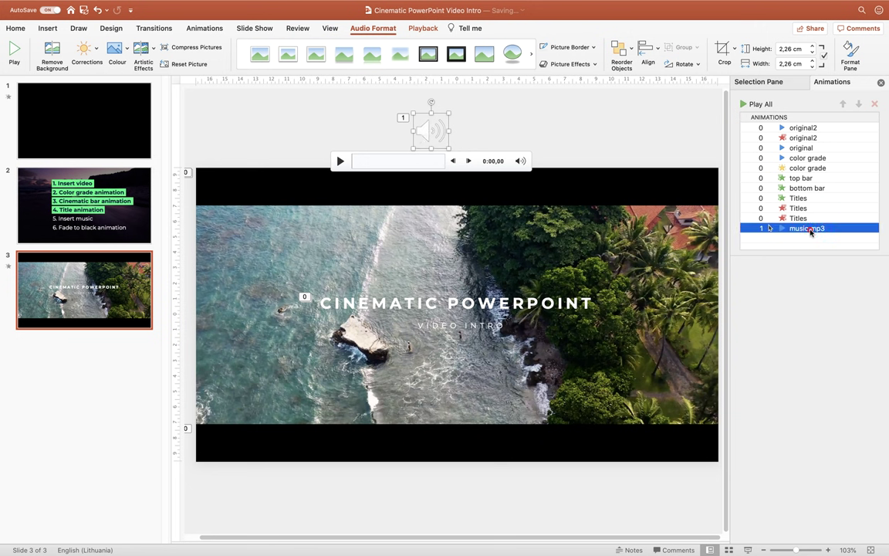
left_click(204, 27)
left_click(699, 48)
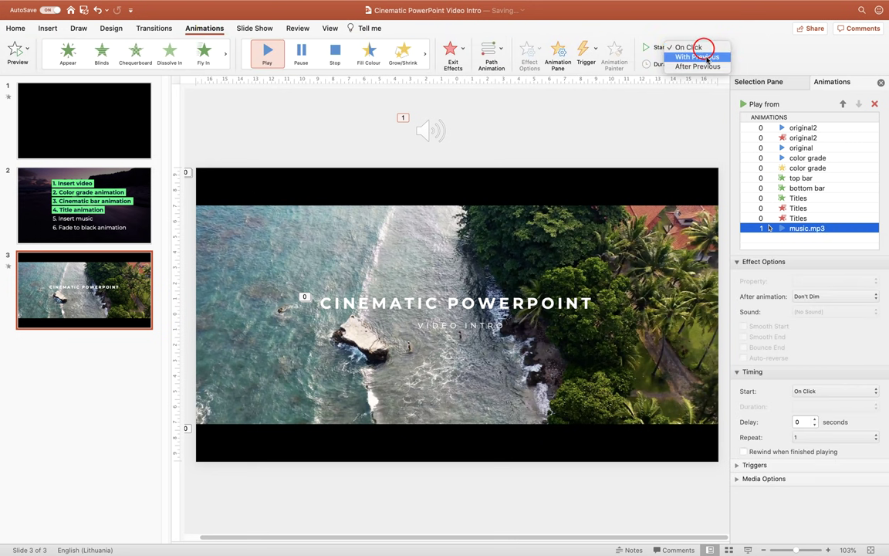
left_click(705, 58)
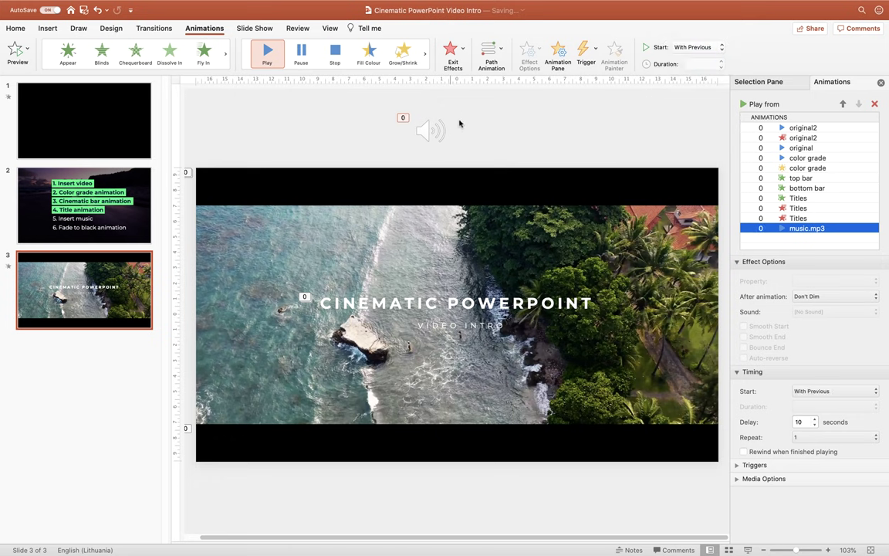
Set the music's Fade In and Fade Out durations to 3 seconds each.
left_click(423, 128)
left_click(423, 28)
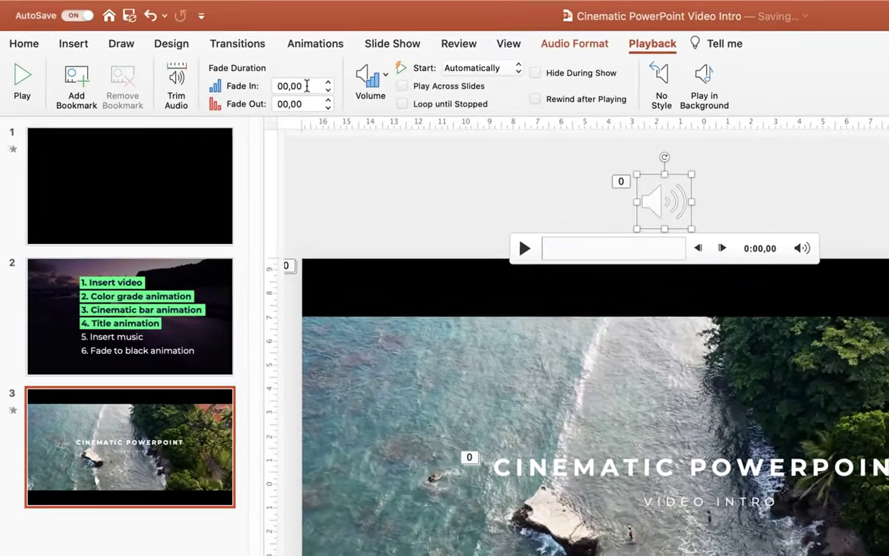
left_click(204, 56)
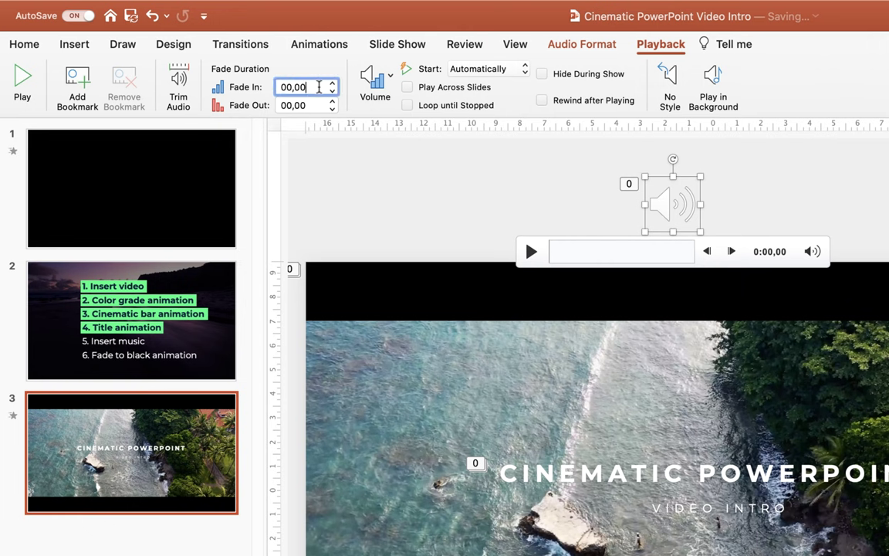
left_click(317, 87)
type("3")
left_click(312, 106)
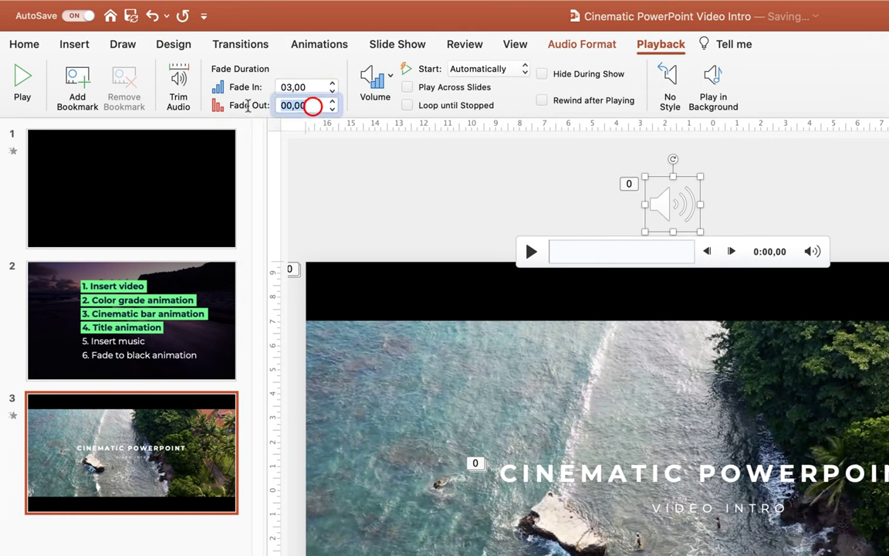
type("3")
left_click(350, 176)
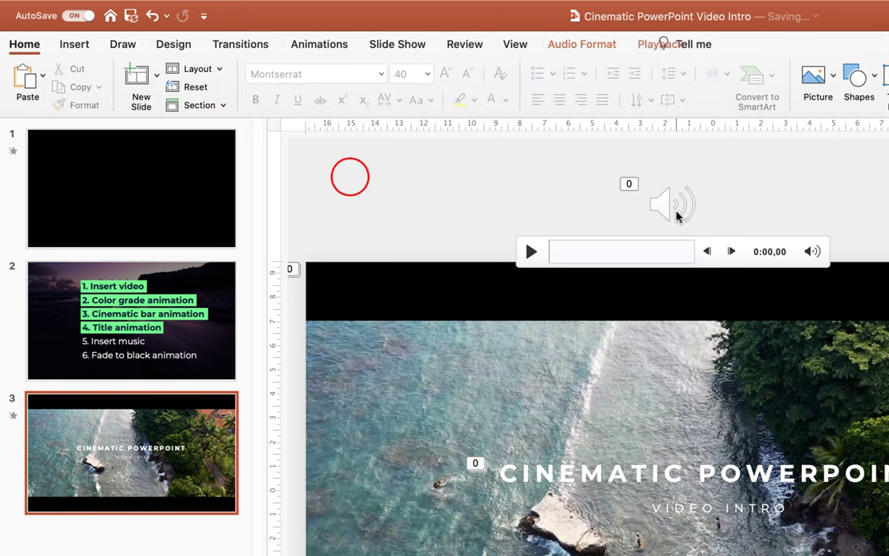
left_click(675, 205)
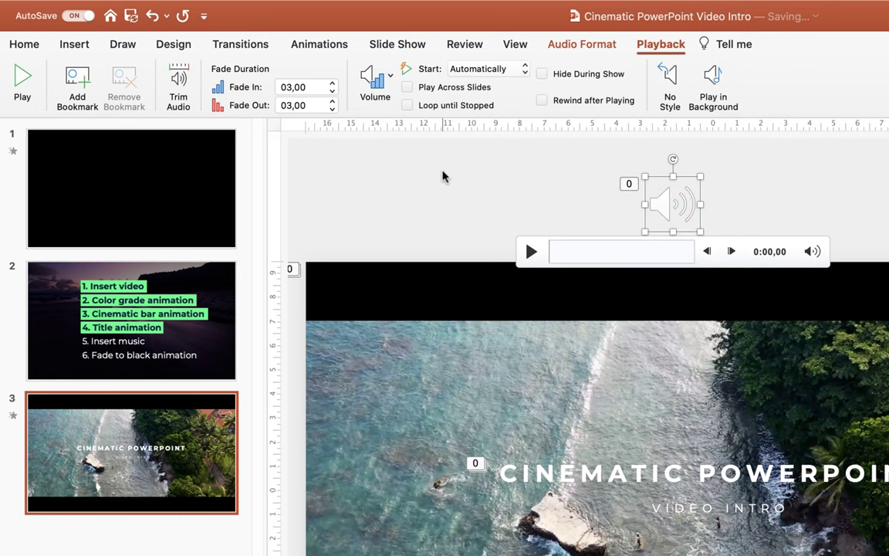
In Trim Audio, drag music.mp3's end handle back until about 0:20 remains.
left_click(177, 75)
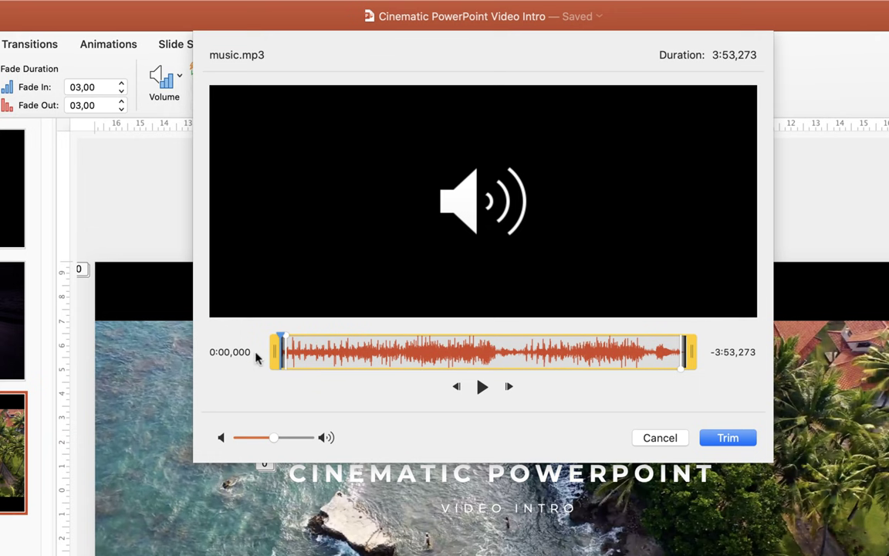
left_click_drag(279, 355, 259, 339)
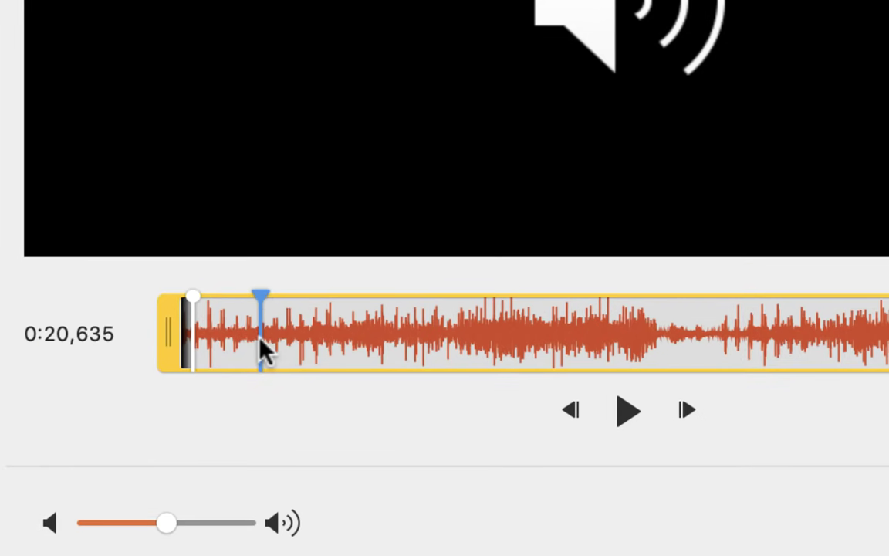
left_click_drag(888, 334, 372, 333)
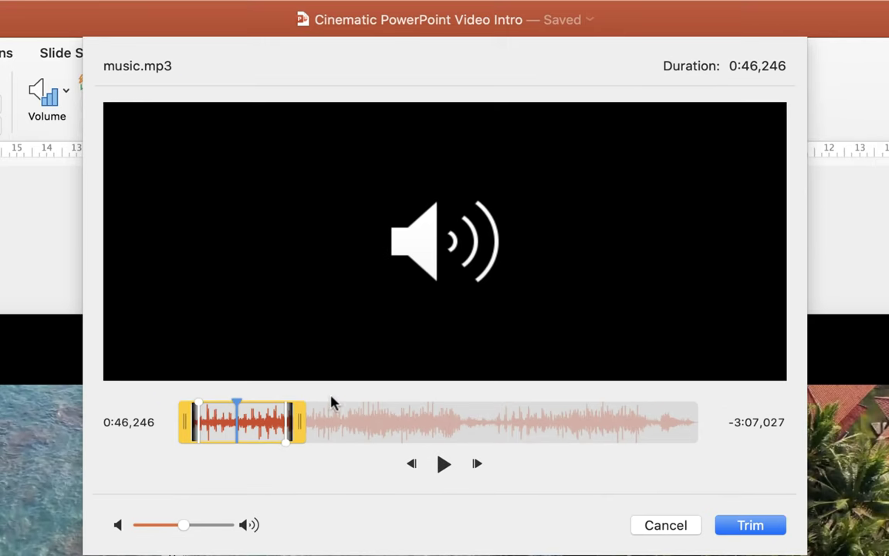
left_click_drag(301, 427, 244, 422)
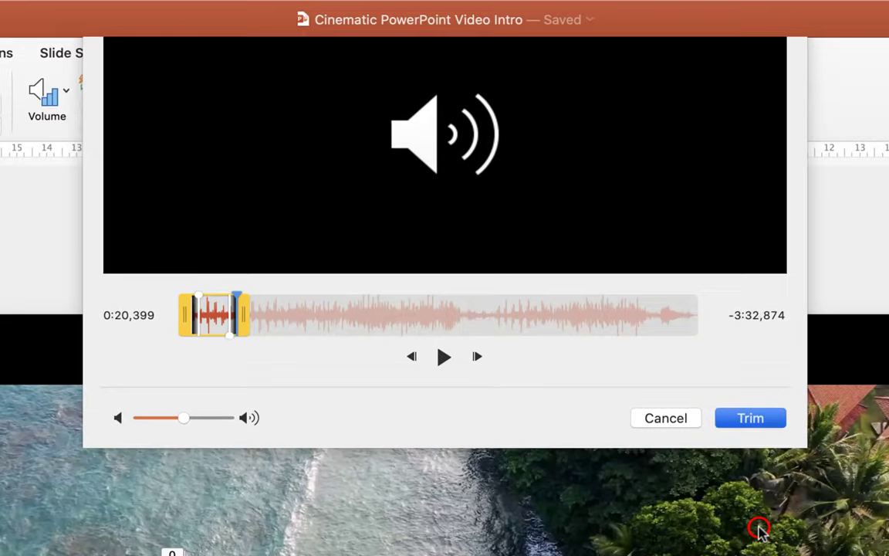
Apply the music trim and move music.mp3 right after the first color grade animation.
left_click(762, 533)
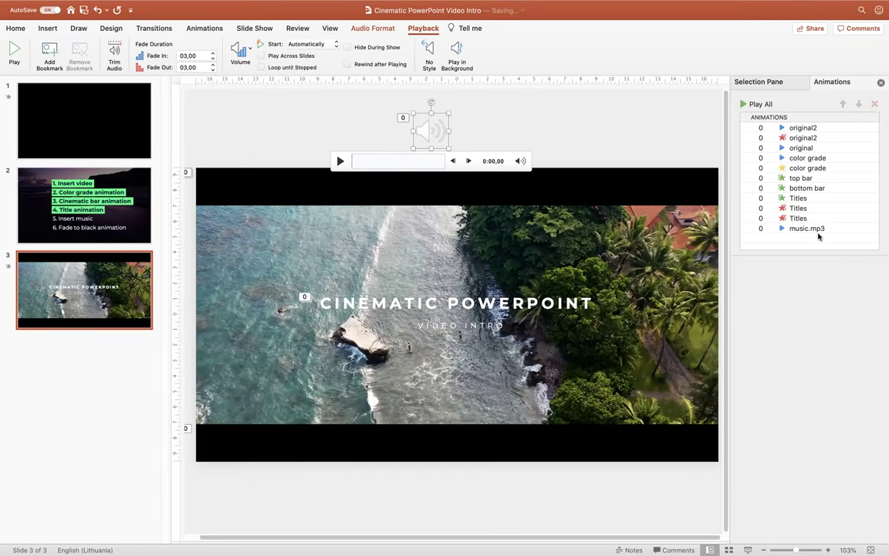
left_click_drag(809, 229, 807, 165)
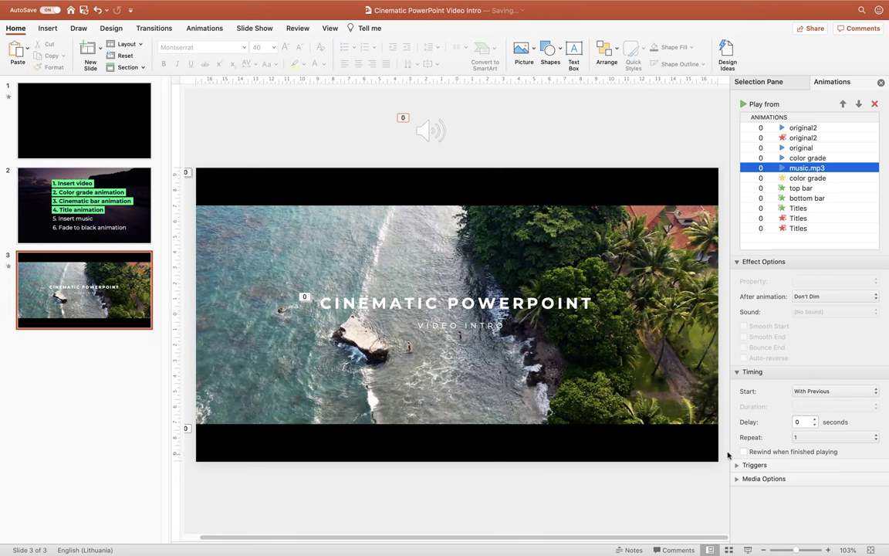
left_click(747, 550)
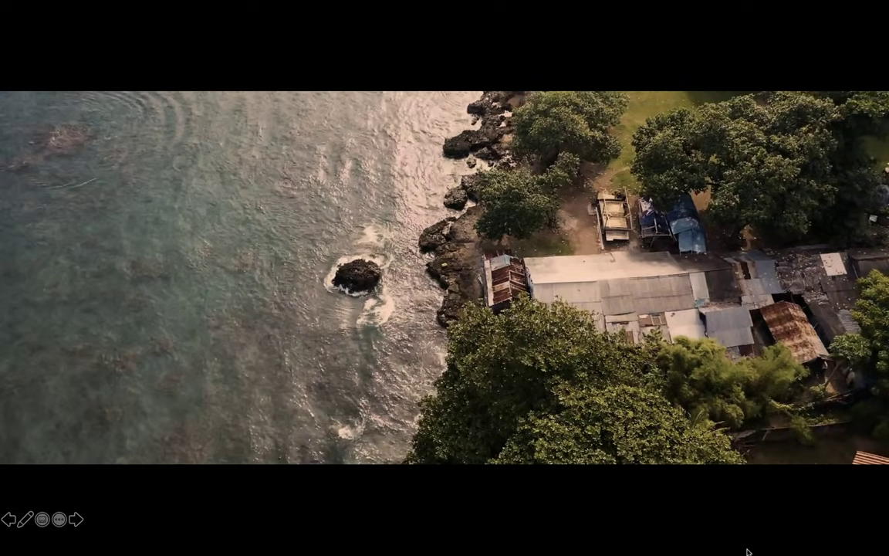
key("Escape")
mouse_move(567, 251)
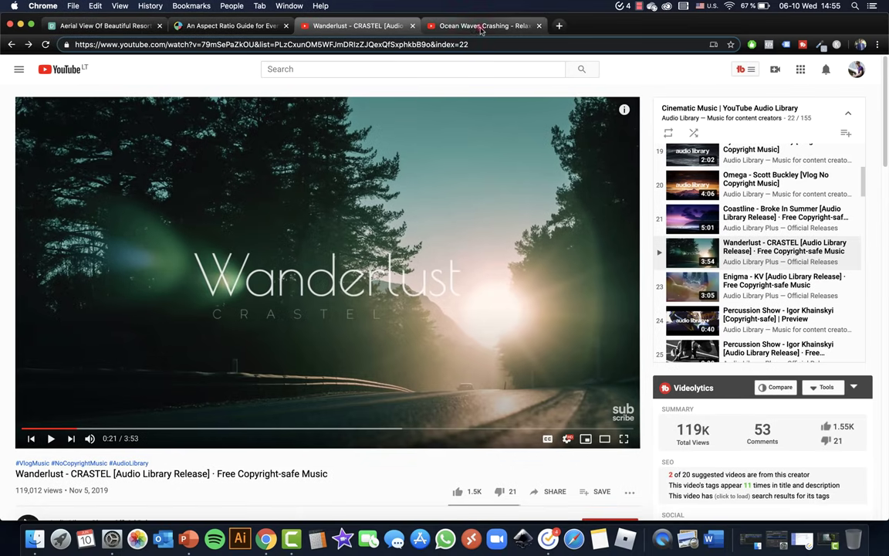
Switch to the Ocean Waves Crashing YouTube tab and look over the video page.
left_click(480, 27)
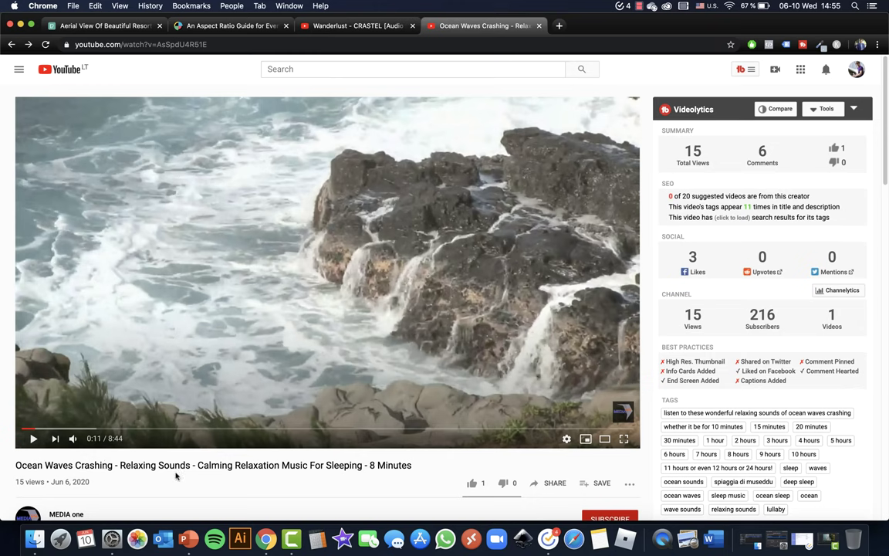
scroll(214, 491, "down", 3)
scroll(211, 387, "up", 3)
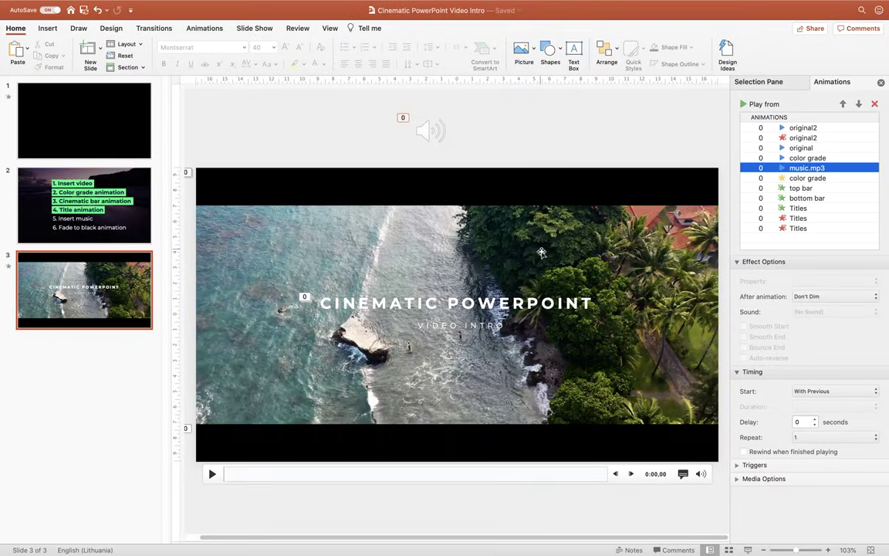
Insert ocean sound.mp3 from file and drag its icon next to the music icon.
left_click(51, 29)
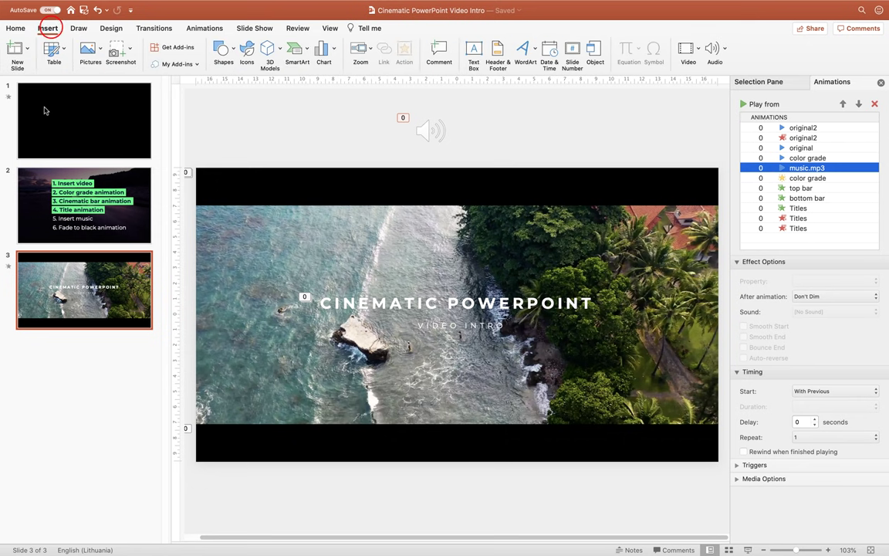
left_click(697, 49)
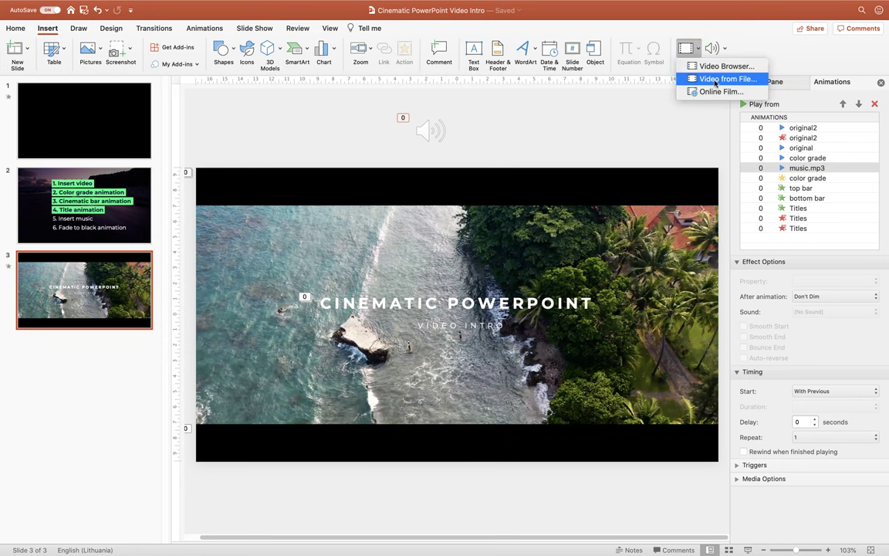
left_click(713, 79)
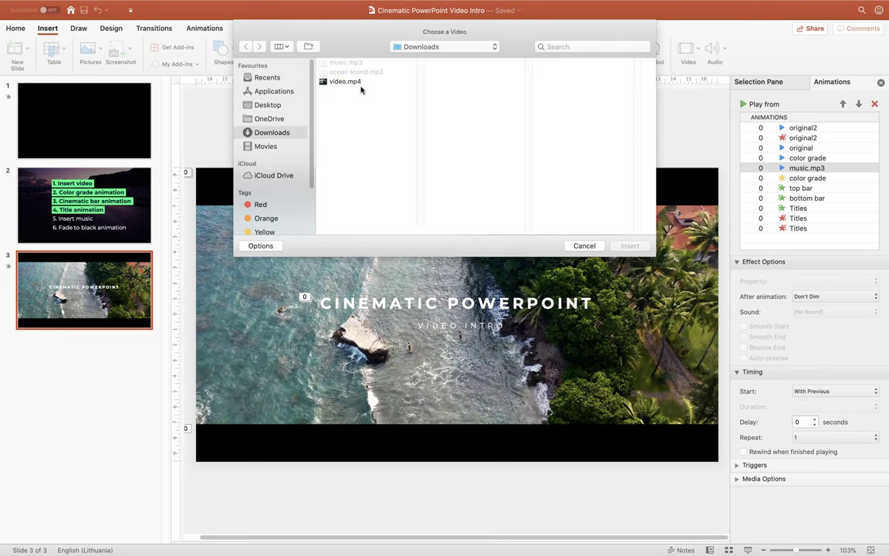
left_click(585, 245)
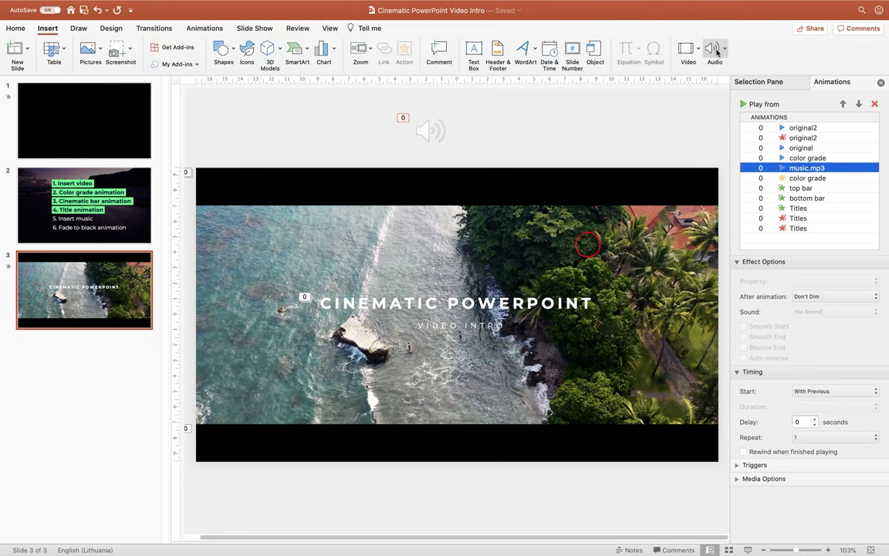
left_click(716, 49)
left_click(718, 78)
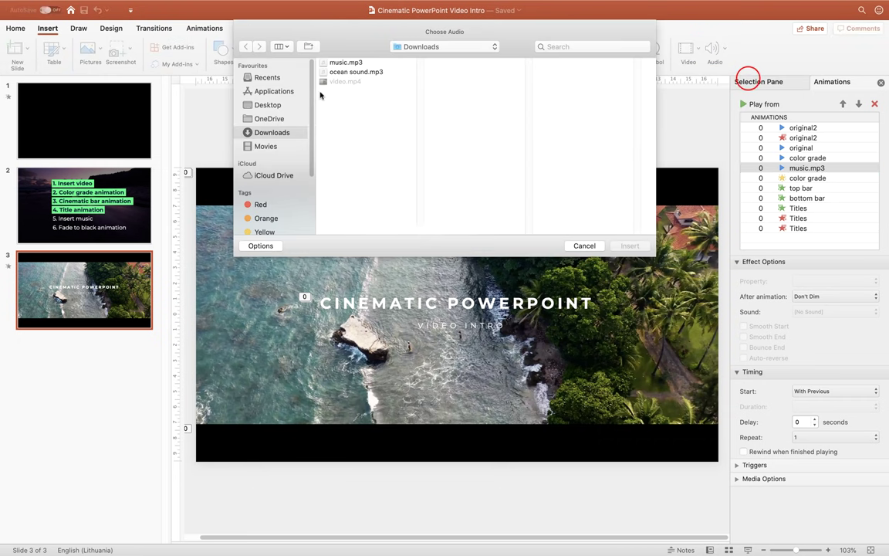
double_click(342, 71)
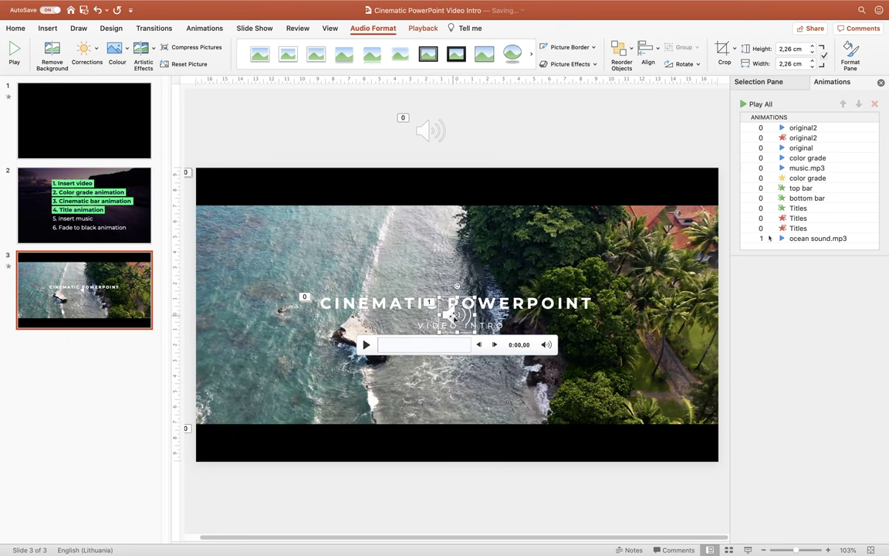
left_click_drag(452, 314, 494, 131)
left_click(824, 239)
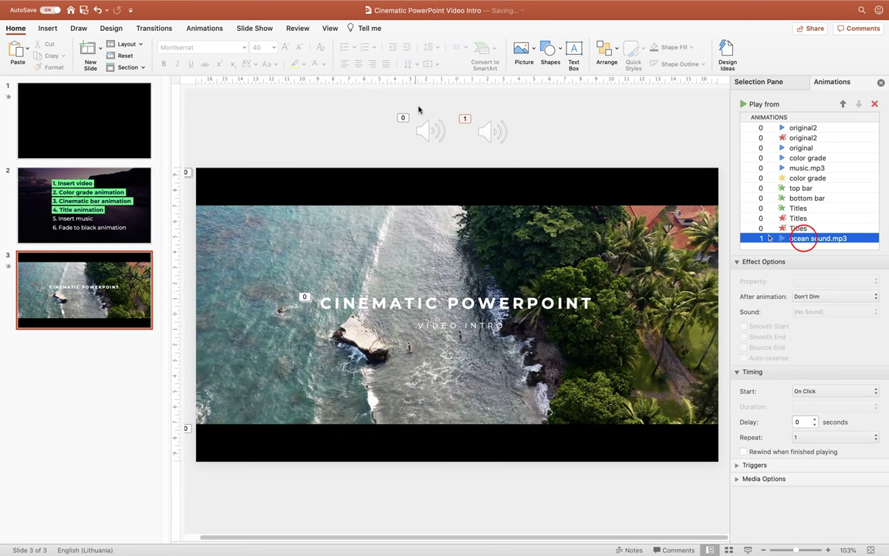
Set the ocean sound.mp3 animation to start With Previous.
left_click(489, 133)
left_click(801, 238)
left_click(832, 391)
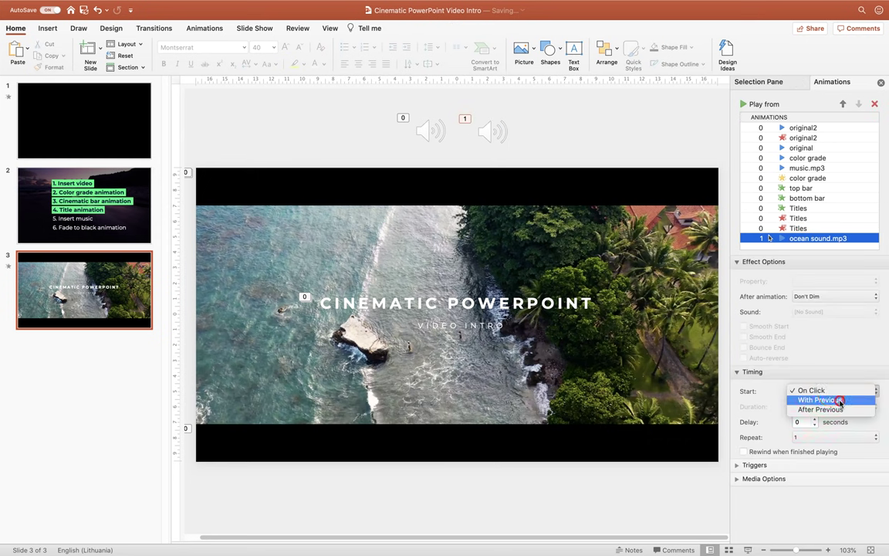
left_click(839, 400)
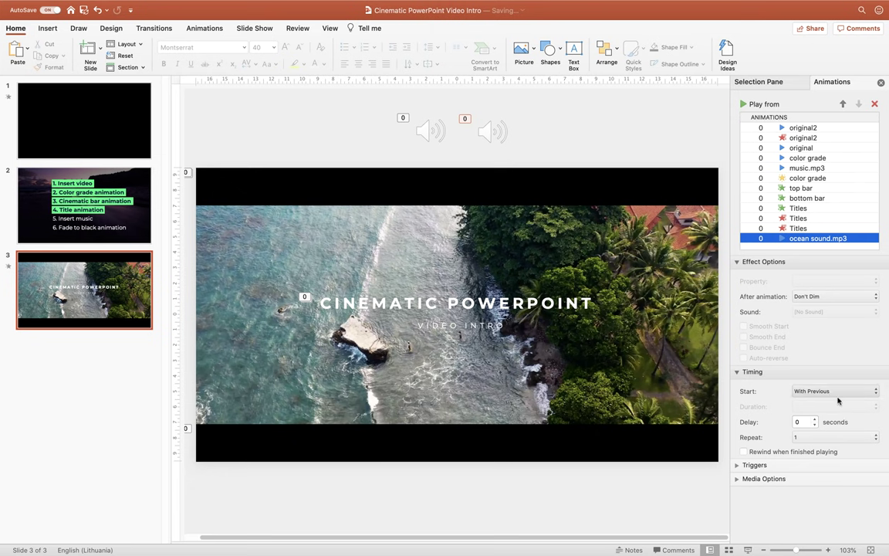
Set the ocean sound's Fade In and Fade Out to 3 seconds each.
left_click(491, 133)
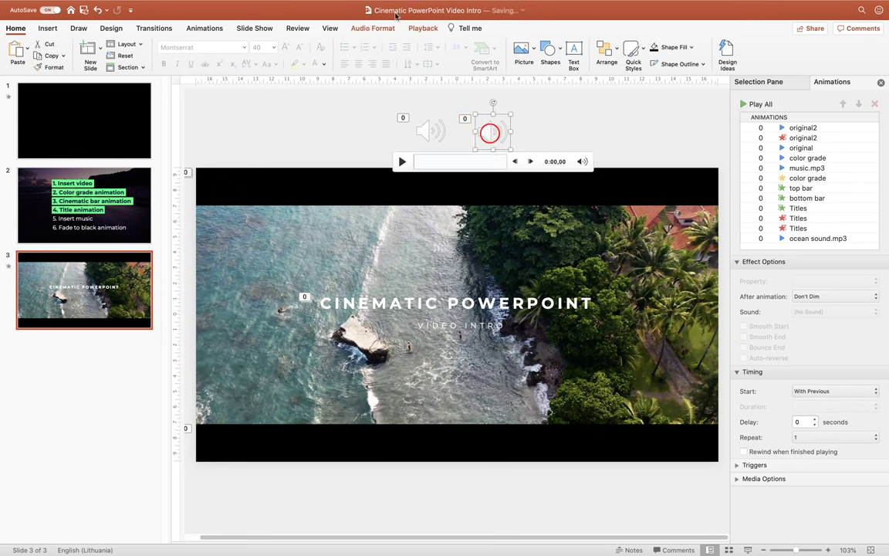
left_click(368, 27)
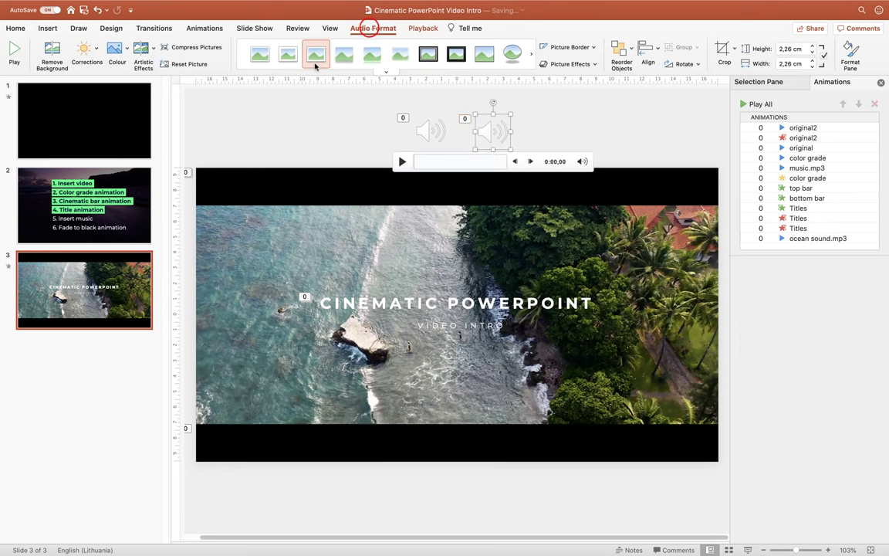
left_click(423, 28)
left_click(198, 55)
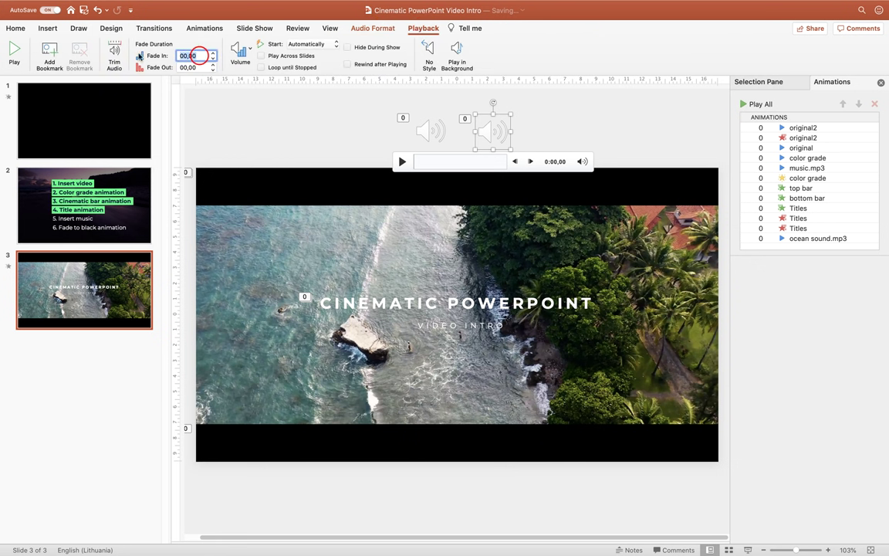
type("3")
left_click(197, 67)
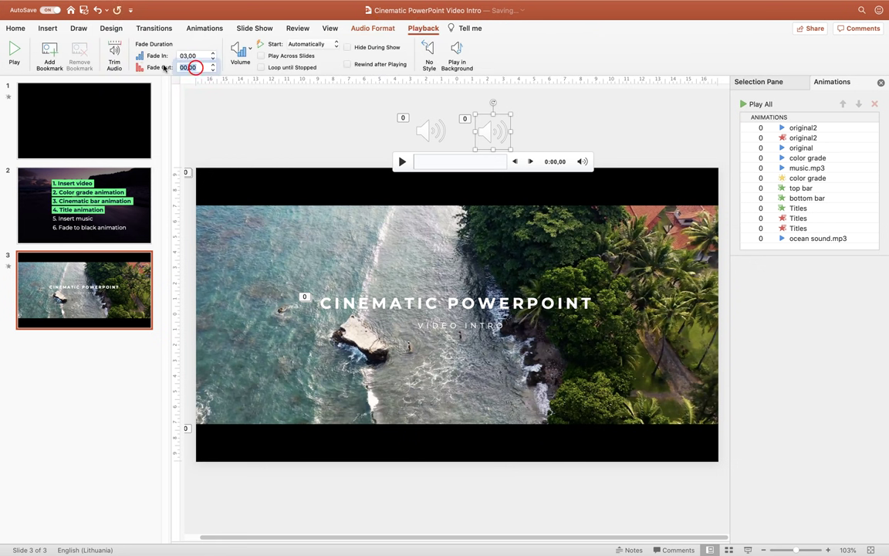
type("3")
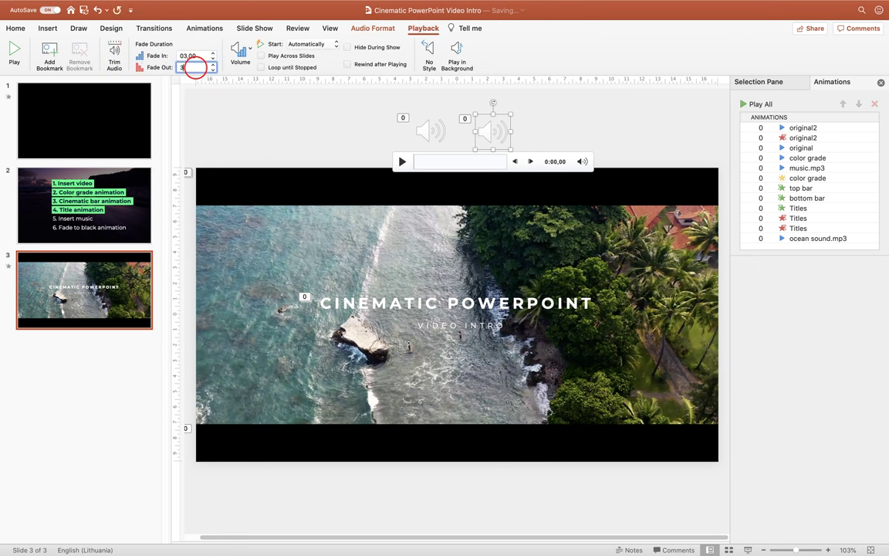
left_click(199, 56)
Trim ocean sound.mp3 from both ends to keep about 0:20,421 and apply.
left_click(114, 50)
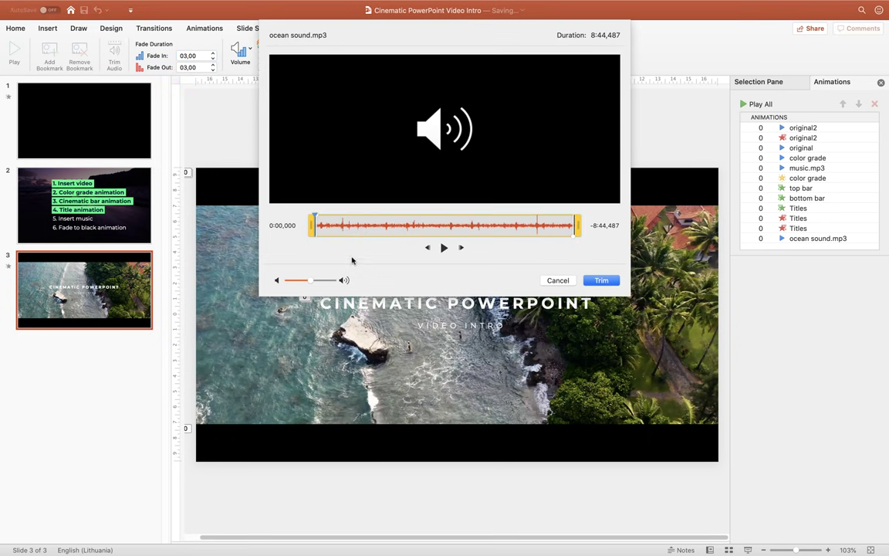
left_click_drag(312, 225, 349, 228)
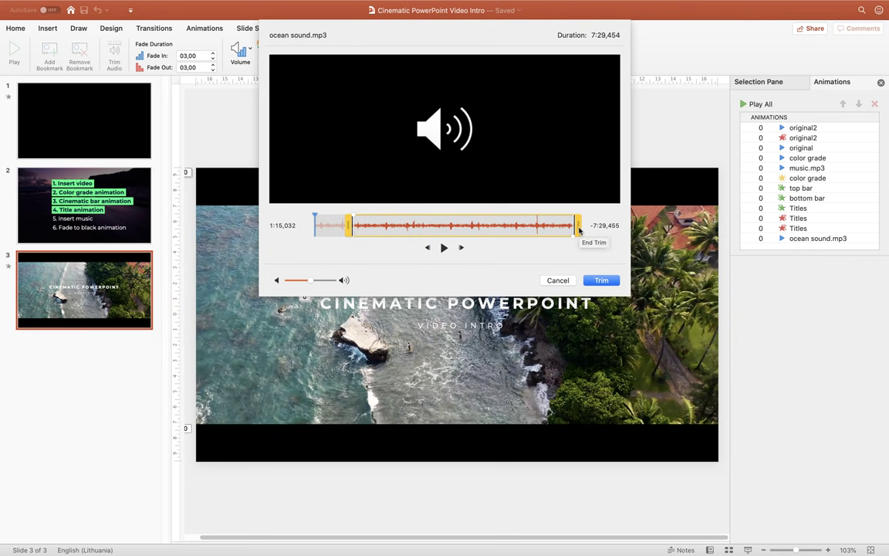
left_click_drag(579, 228, 366, 225)
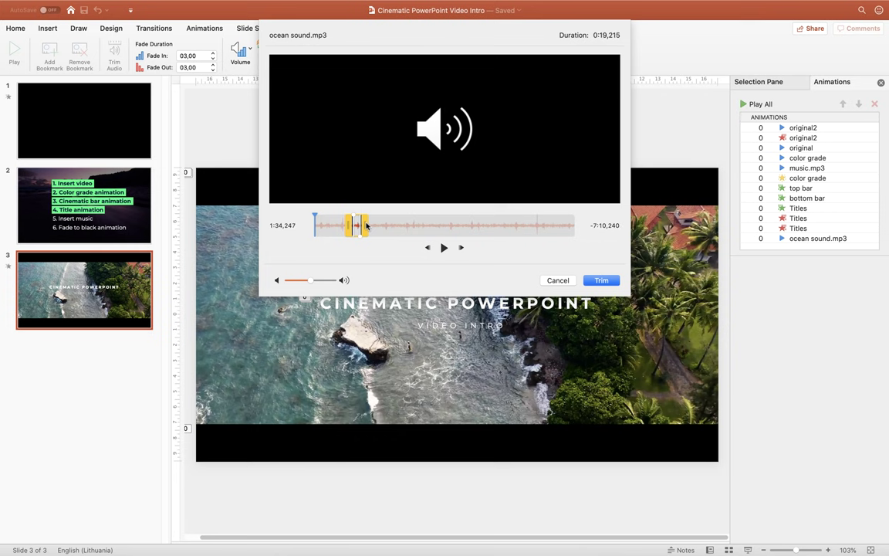
left_click_drag(366, 224, 367, 225)
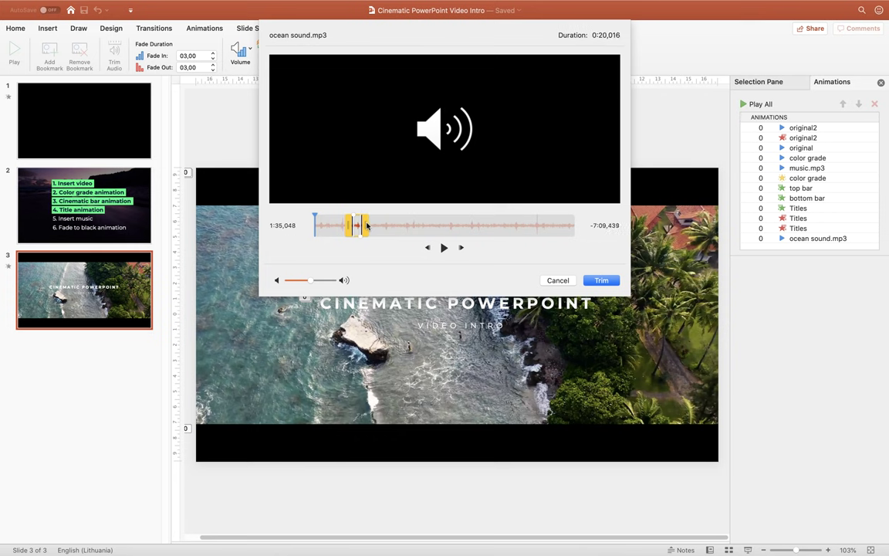
left_click(619, 283)
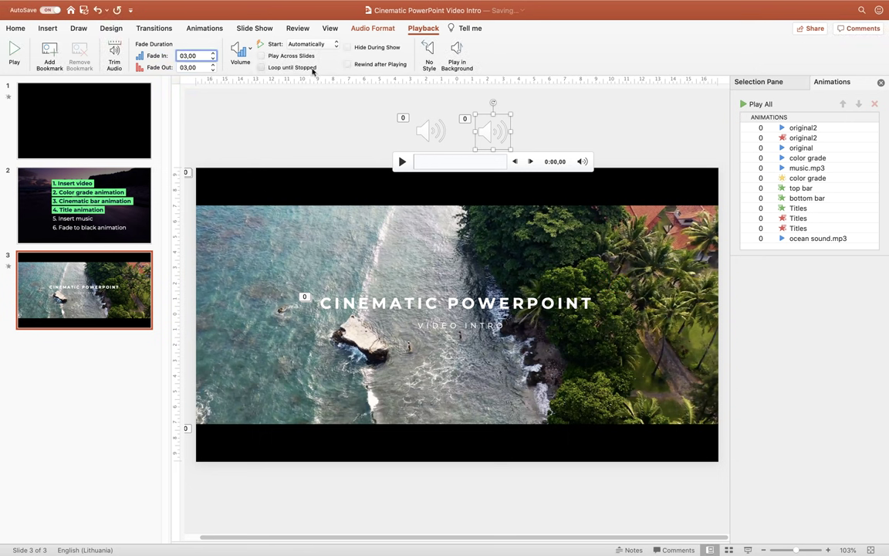
Check the volume levels of both audio clips, leave them unchanged, then start the full-screen slide show.
left_click(239, 49)
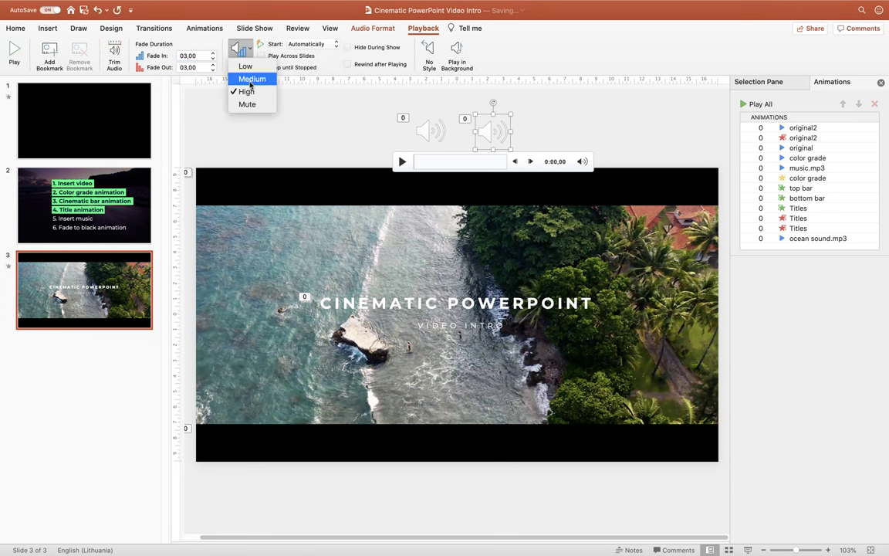
left_click(308, 107)
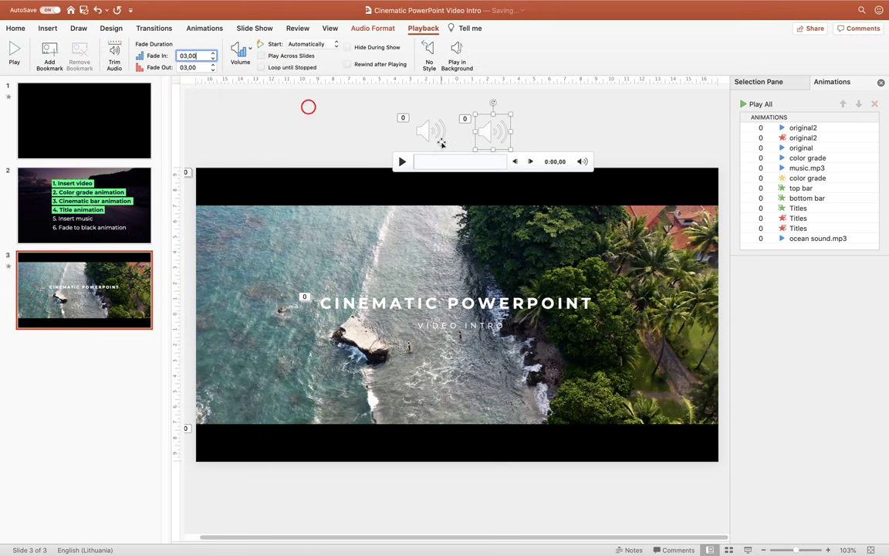
left_click(432, 132)
left_click(245, 46)
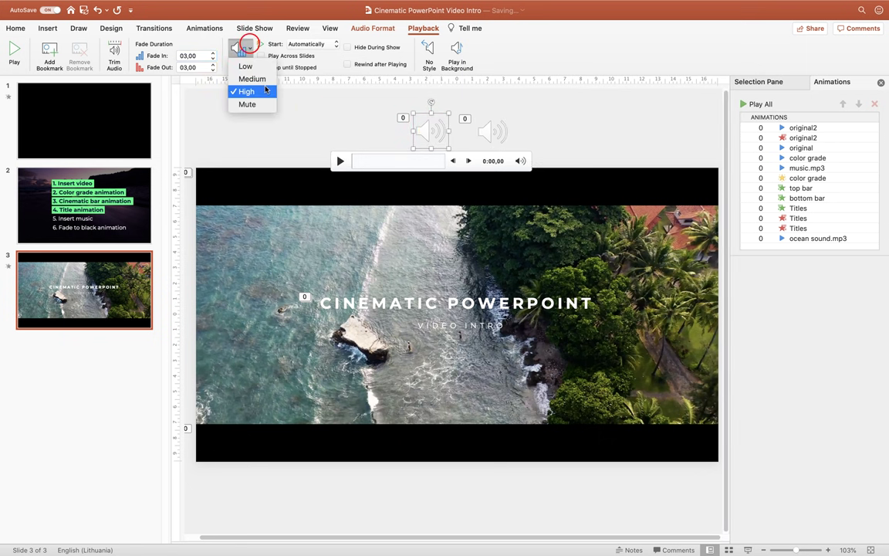
left_click(313, 125)
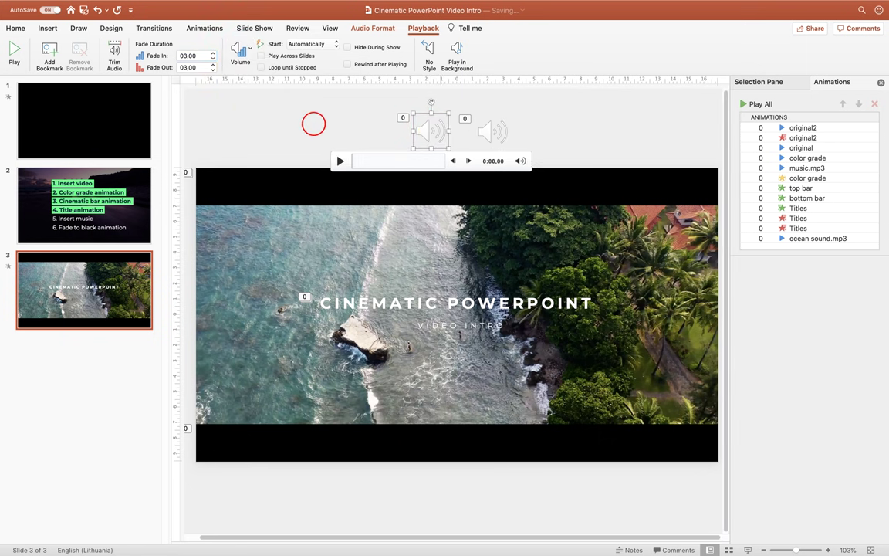
left_click(301, 125)
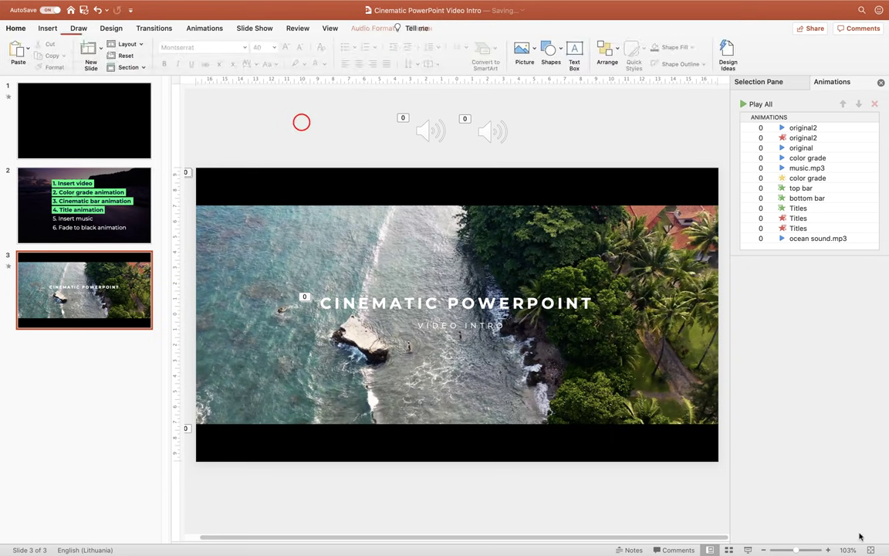
left_click(751, 546)
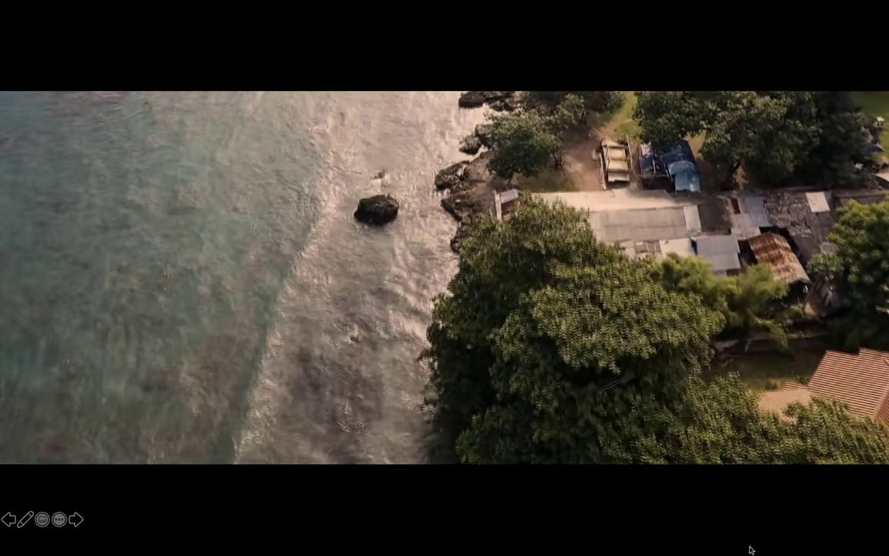
Exit the slide show with Esc to return to the editing view.
key("Escape")
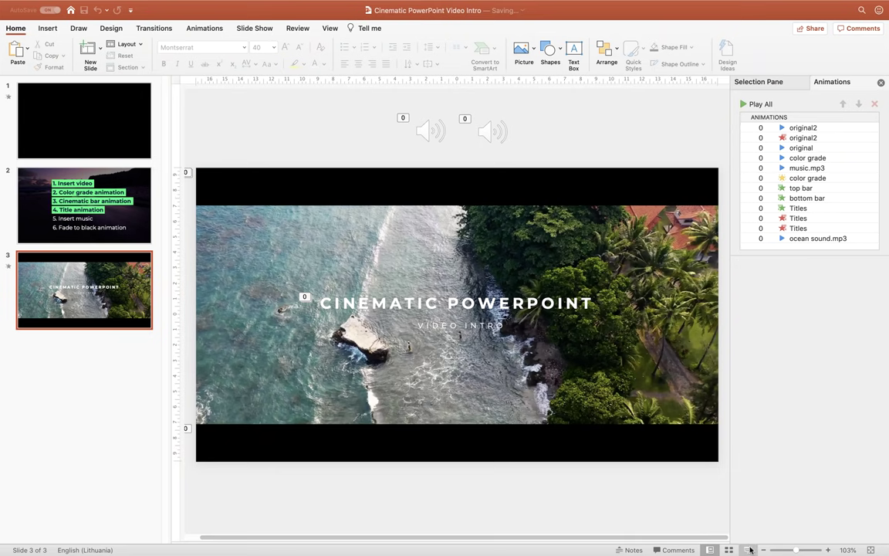
On slide 2, copy the green rectangle's formatting onto '5. Insert music', then return to slide 3.
left_click(140, 225)
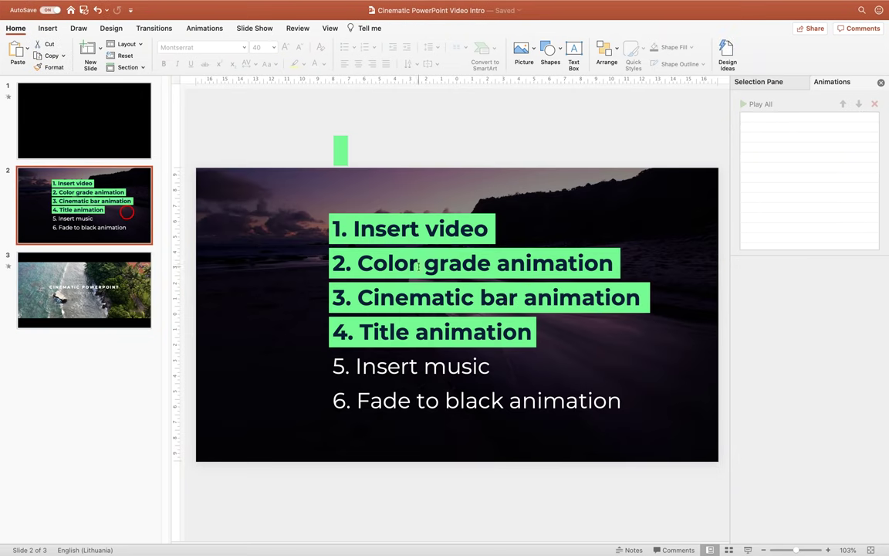
left_click(375, 365)
left_click(341, 146)
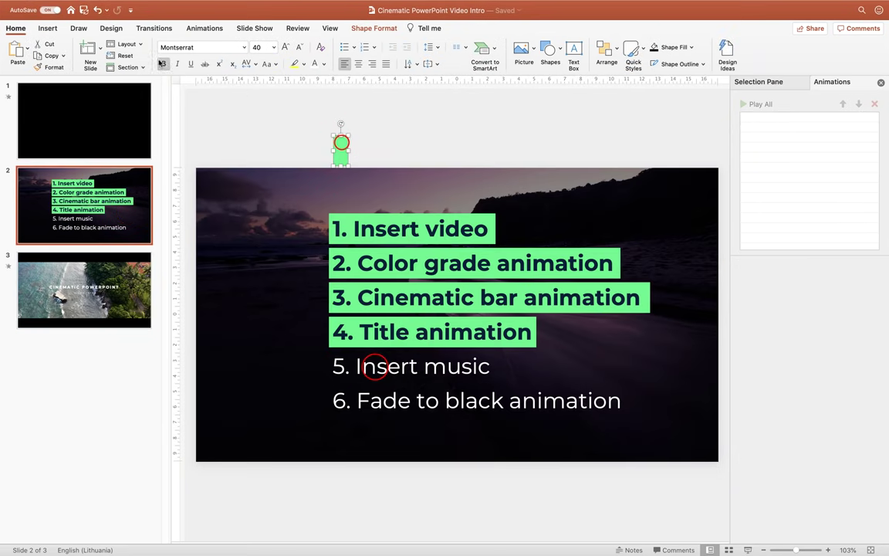
left_click(54, 67)
left_click(389, 365)
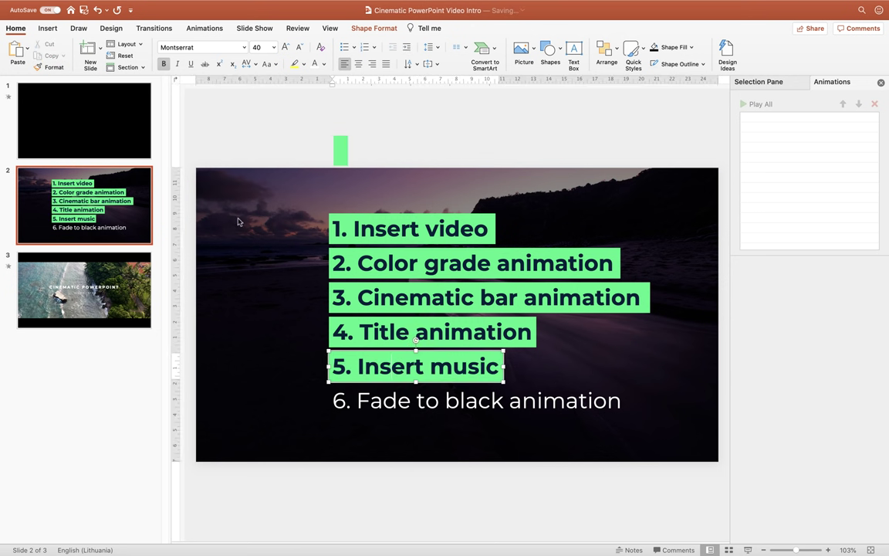
left_click(120, 276)
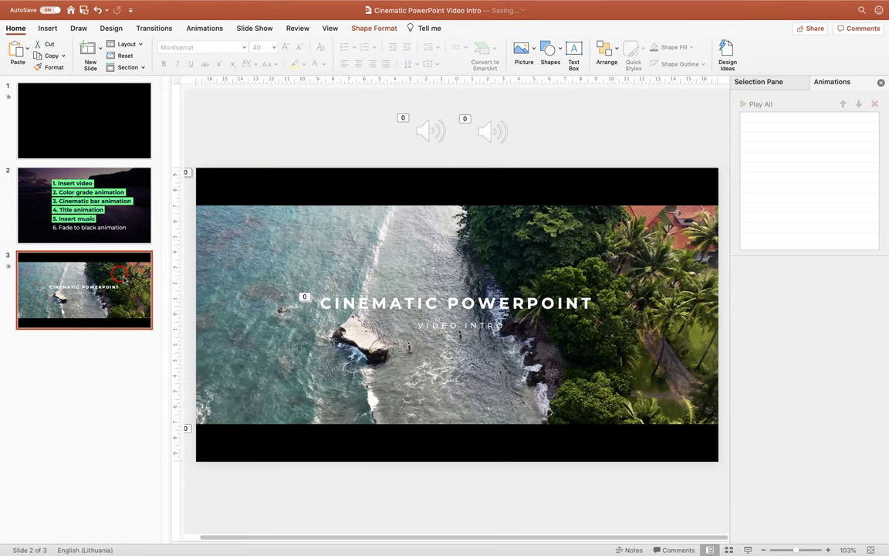
Draw a rectangle stretched over the whole slide, then preview the slide show.
left_click(263, 109)
left_click(46, 29)
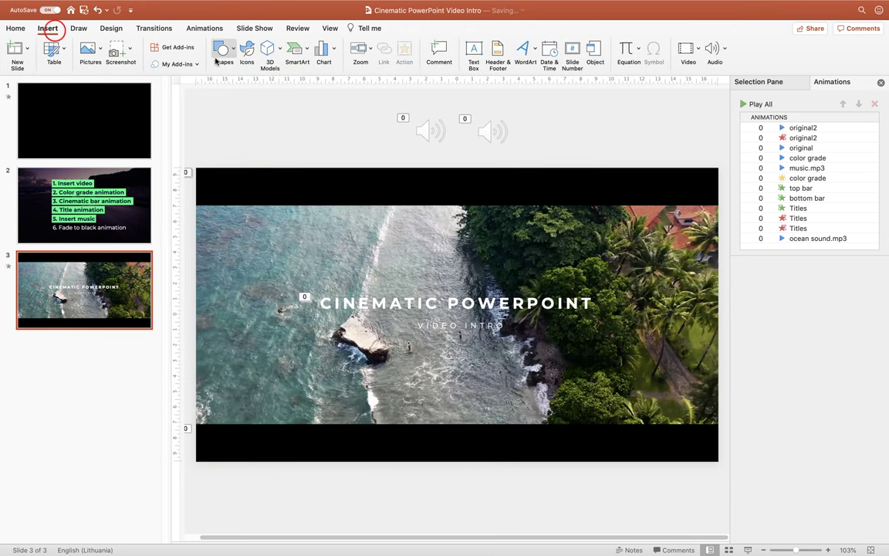
left_click(220, 51)
left_click(275, 82)
left_click_drag(257, 138, 457, 256)
left_click_drag(298, 155, 238, 186)
left_click_drag(396, 285, 718, 460)
left_click(294, 118)
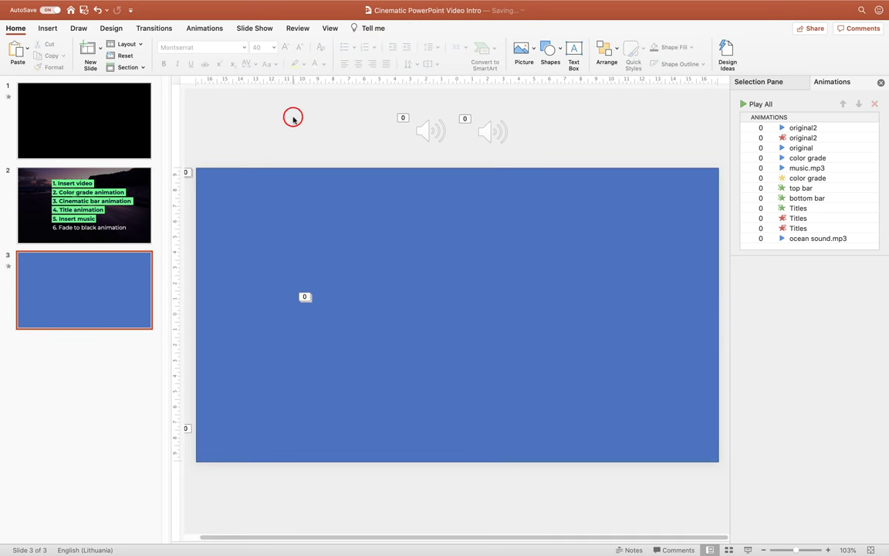
left_click(748, 550)
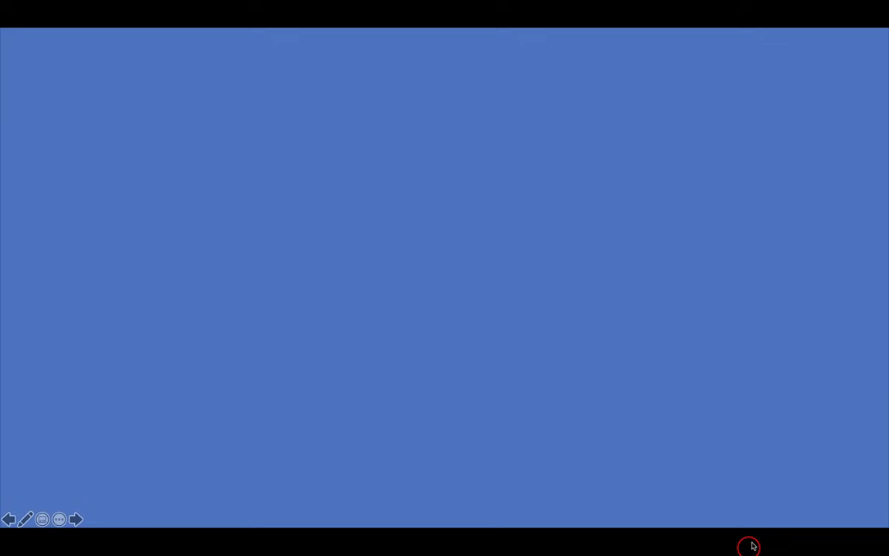
key("Escape")
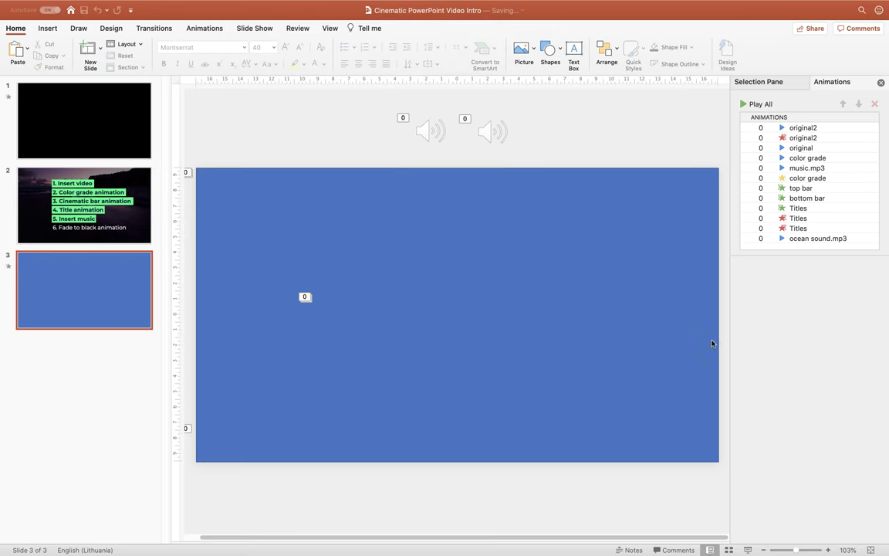
Give the slide-covering rectangle no outline and a solid black fill.
left_click(290, 183)
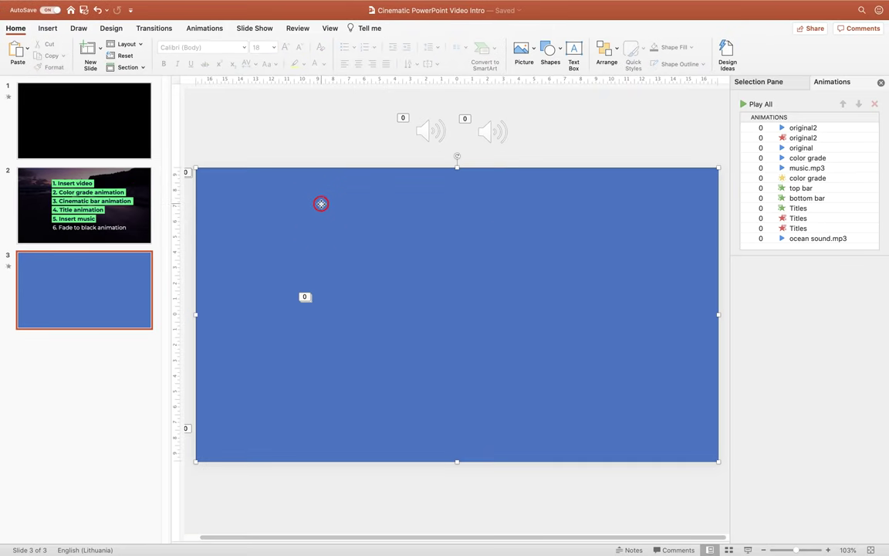
left_click(333, 48)
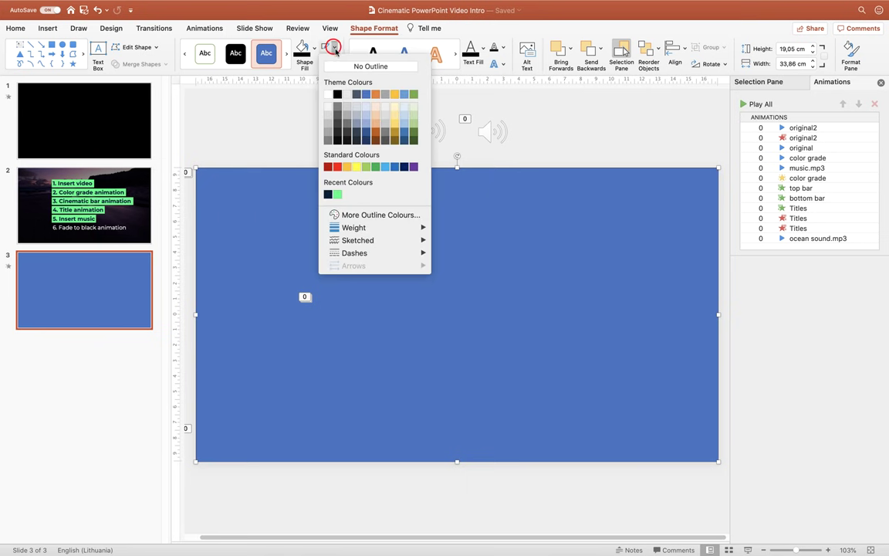
left_click(353, 67)
left_click(311, 48)
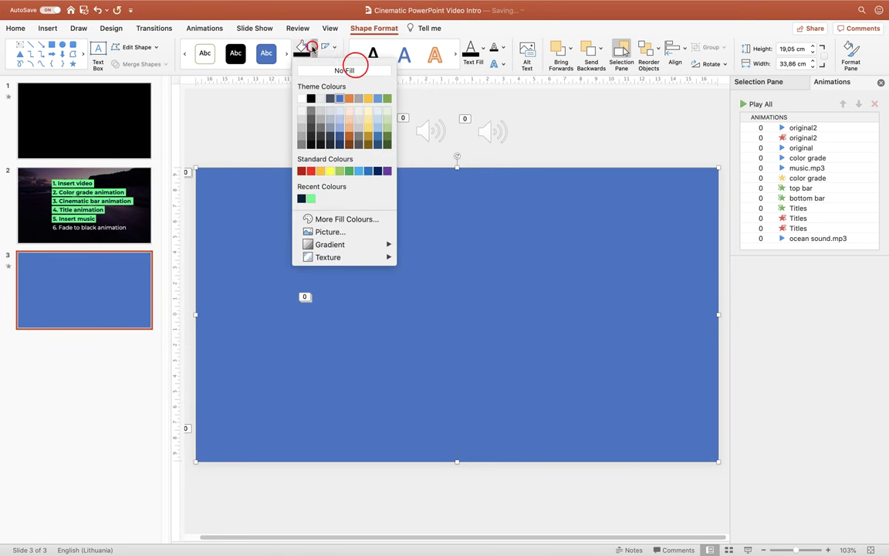
left_click(312, 98)
left_click(286, 112)
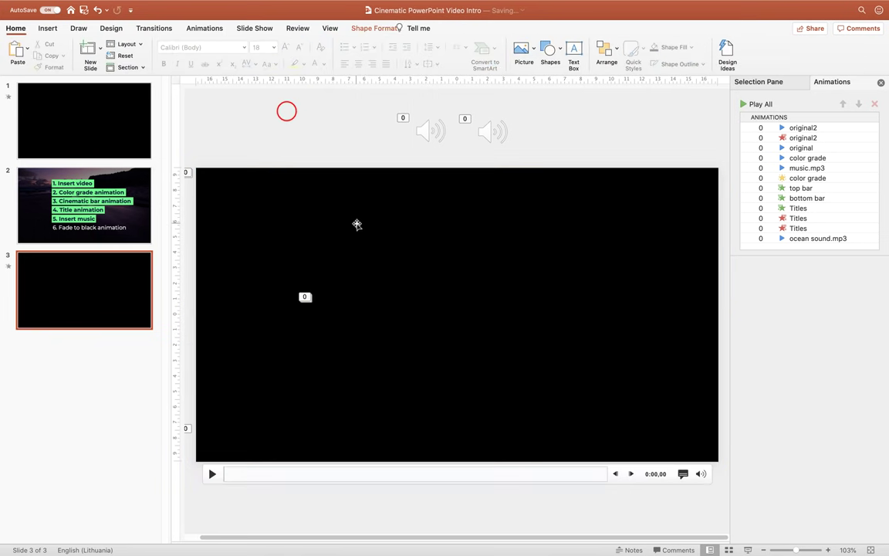
left_click(358, 223)
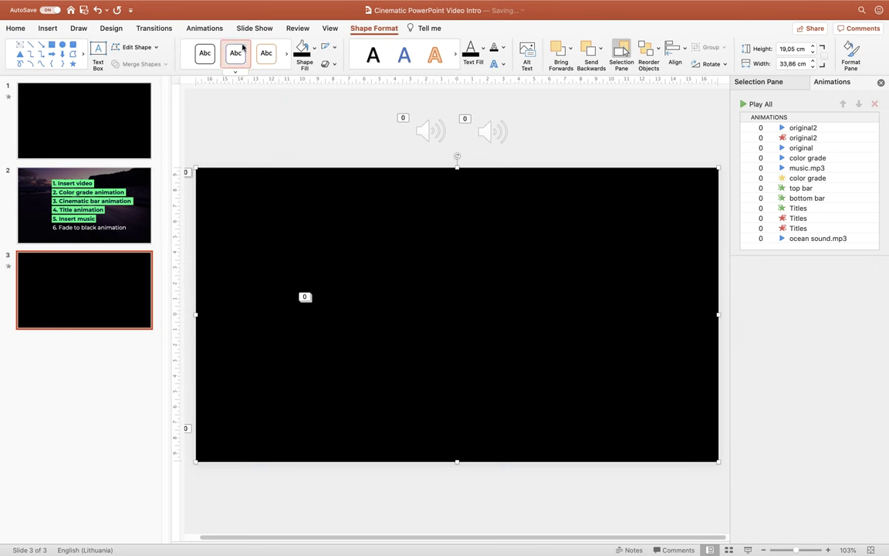
left_click(206, 31)
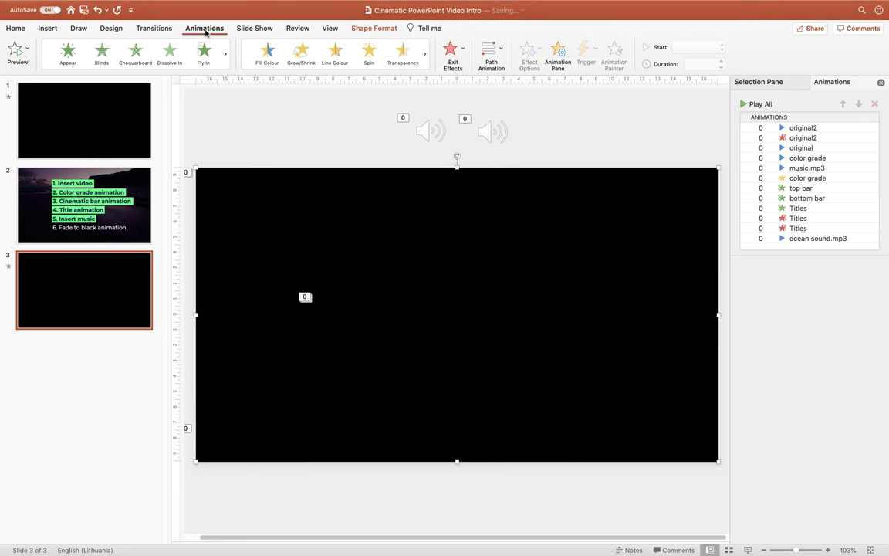
Apply the Fade entrance animation to the black rectangle.
left_click(139, 72)
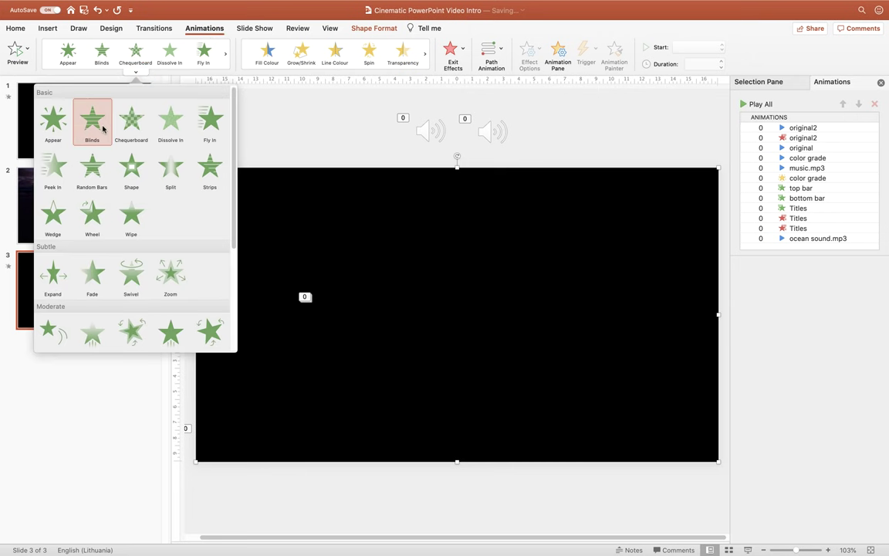
left_click(92, 271)
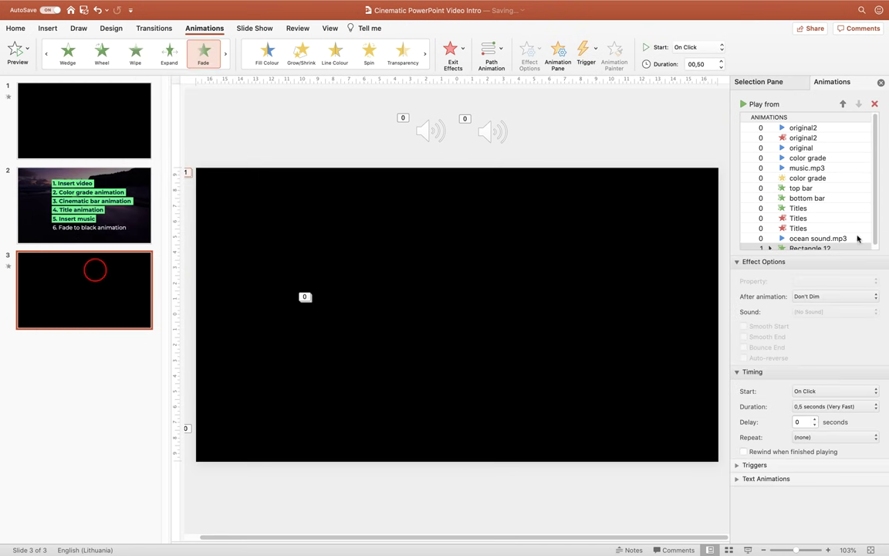
scroll(841, 210, "down", 1)
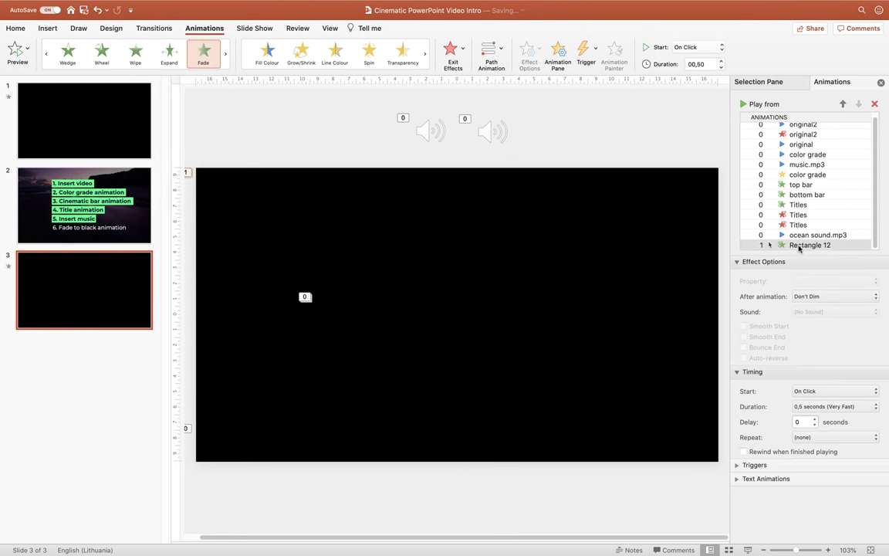
left_click(800, 246)
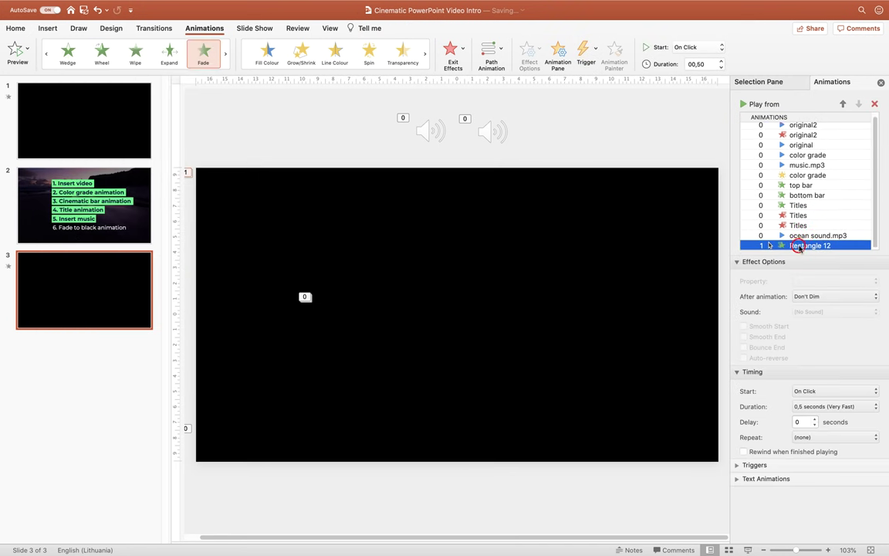
Rename Rectangle 12 to 'fade to black rectangle' in the Selection Pane.
left_click(780, 82)
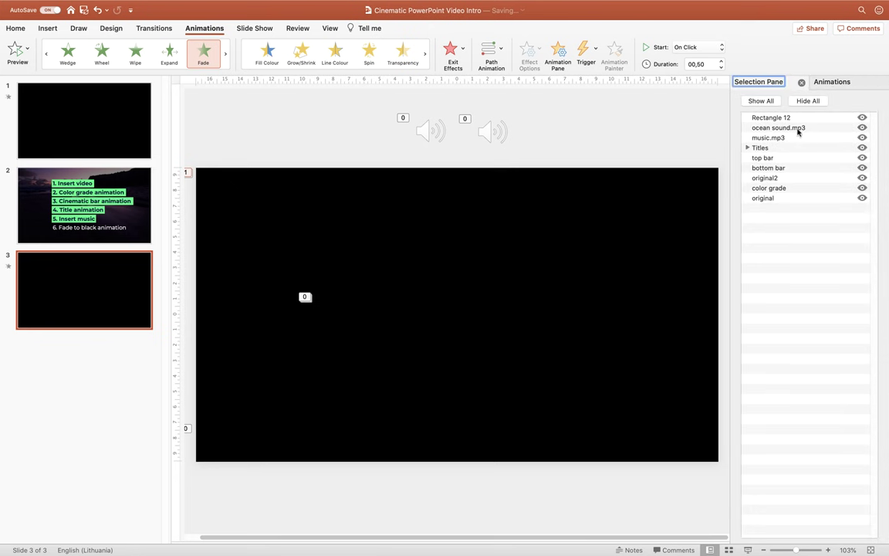
left_click(787, 118)
left_click(786, 118)
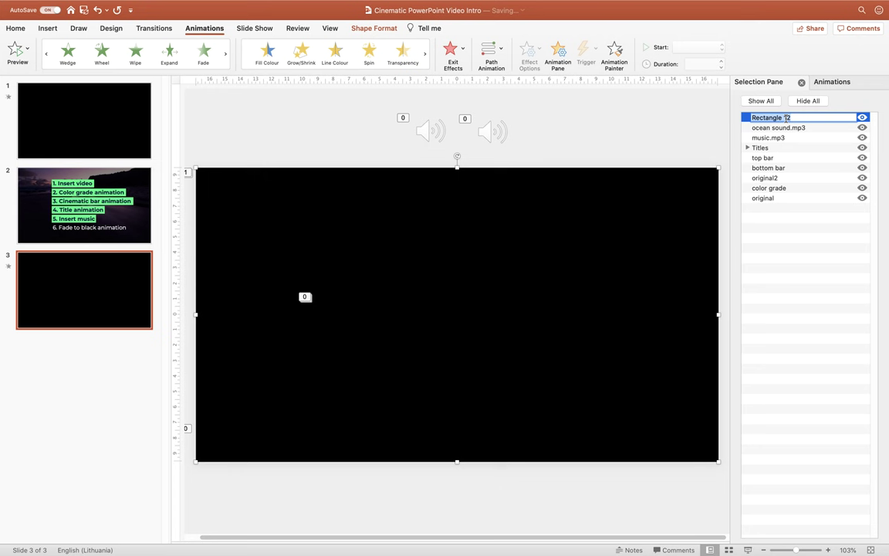
type("fade to black r")
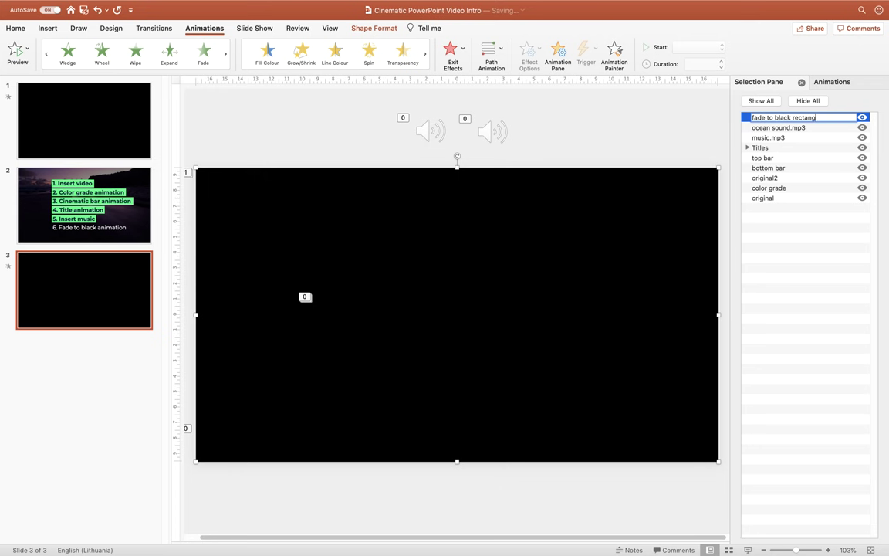
type("ectangle")
key("Return")
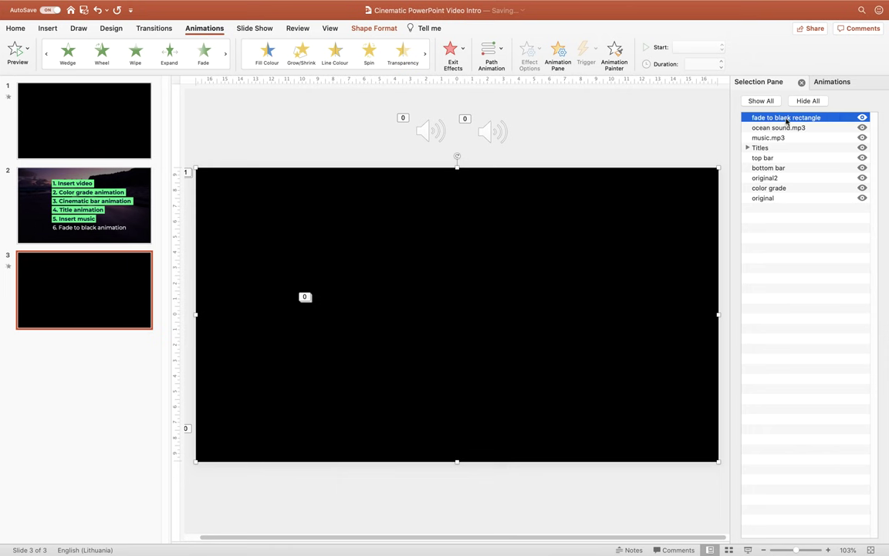
left_click(832, 81)
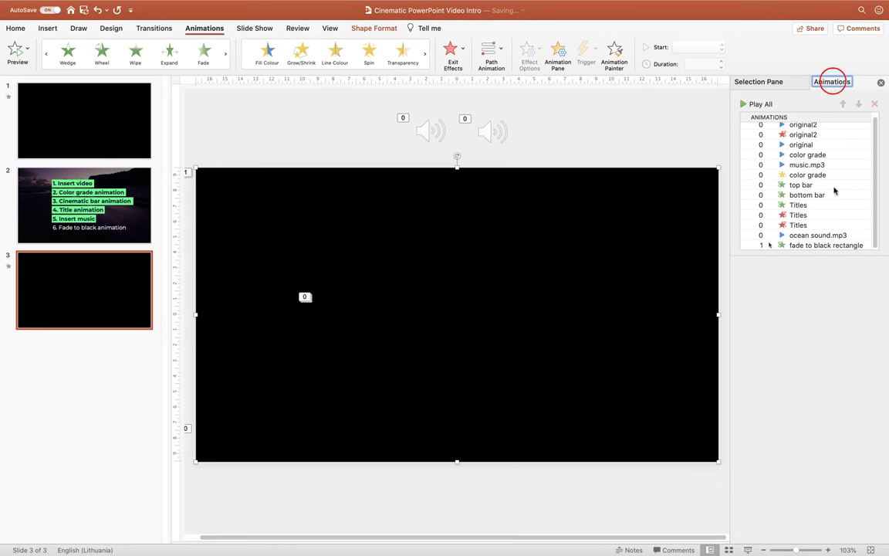
Set the fade to black rectangle animation to start With Previous with a 3-second duration.
left_click(816, 245)
left_click(693, 48)
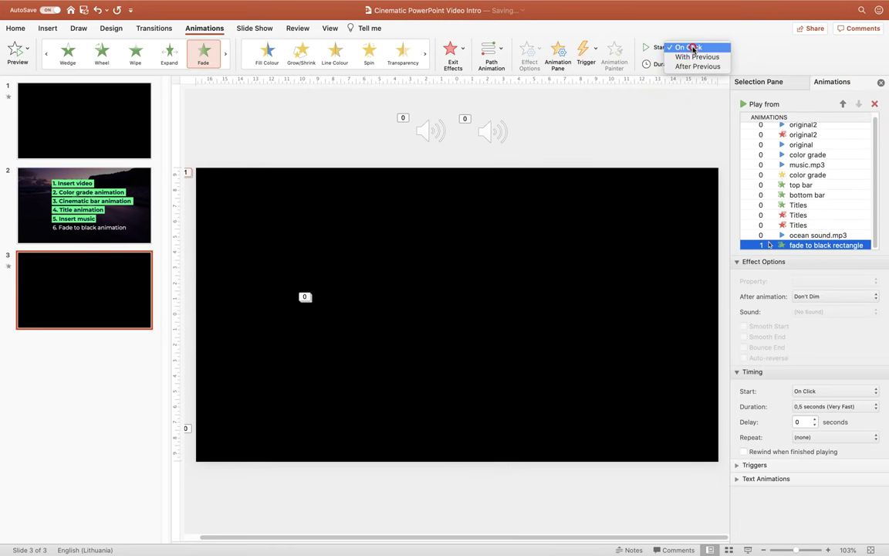
left_click(697, 57)
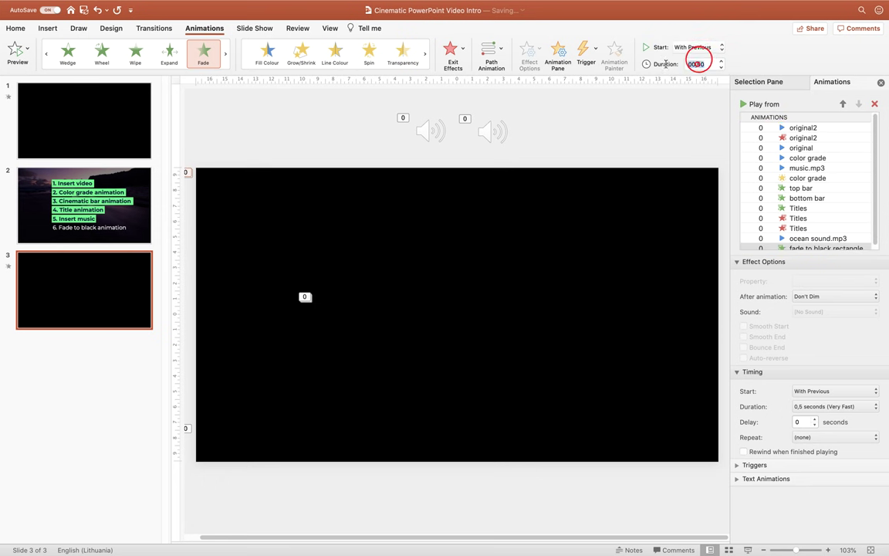
type("3")
key("Return")
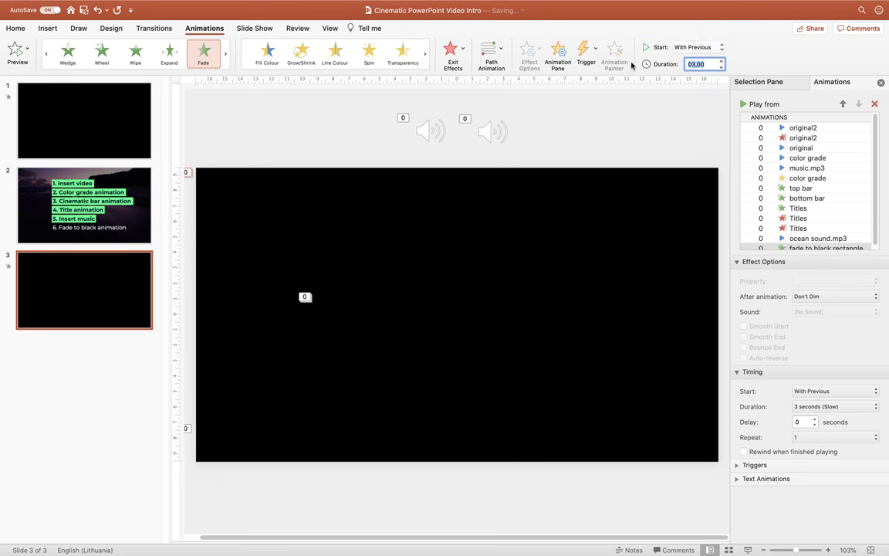
Enter a 1-second delay for the fade, then move the ocean sound.mp3 animation in the list.
left_click(805, 421)
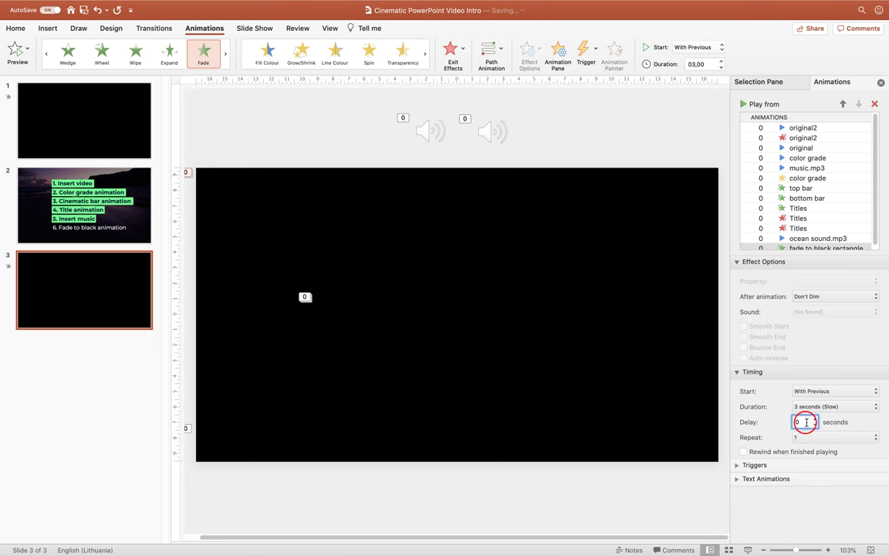
double_click(804, 422)
type("17")
left_click(816, 237)
left_click_drag(876, 220, 875, 239)
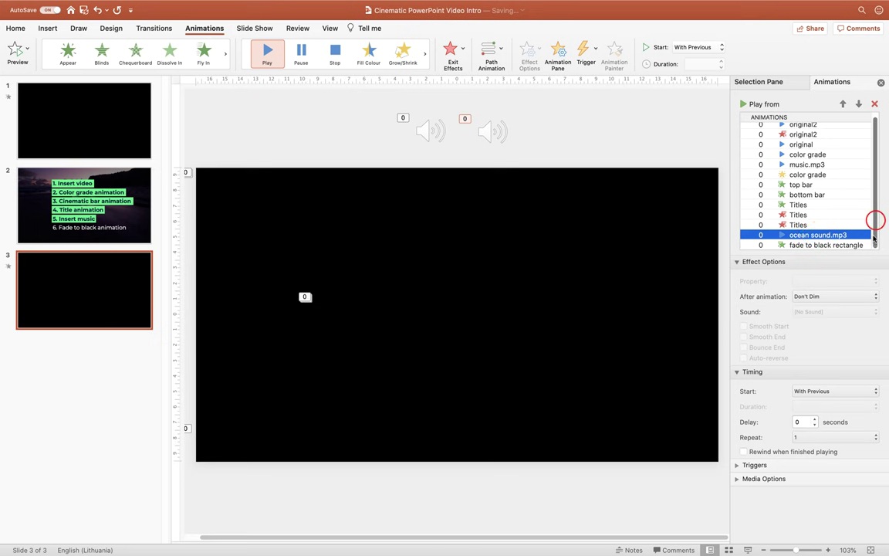
left_click(748, 549)
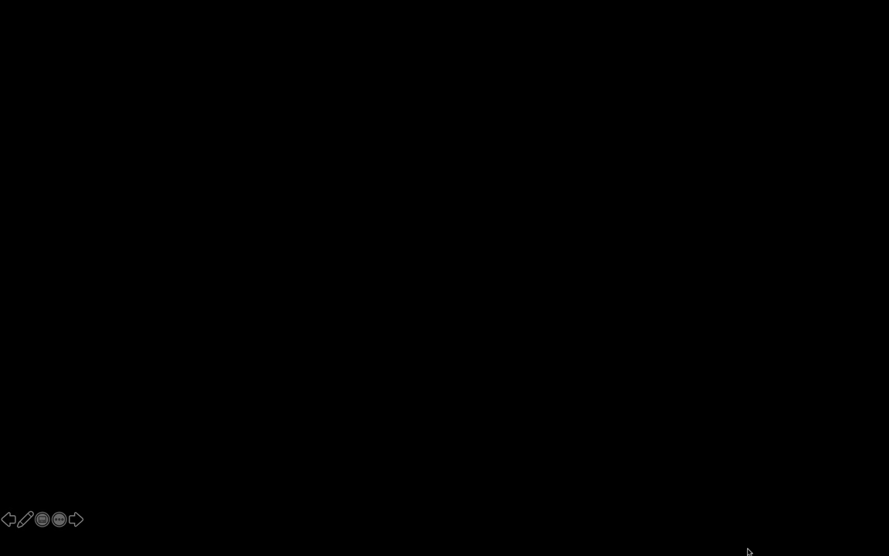
left_click(748, 551)
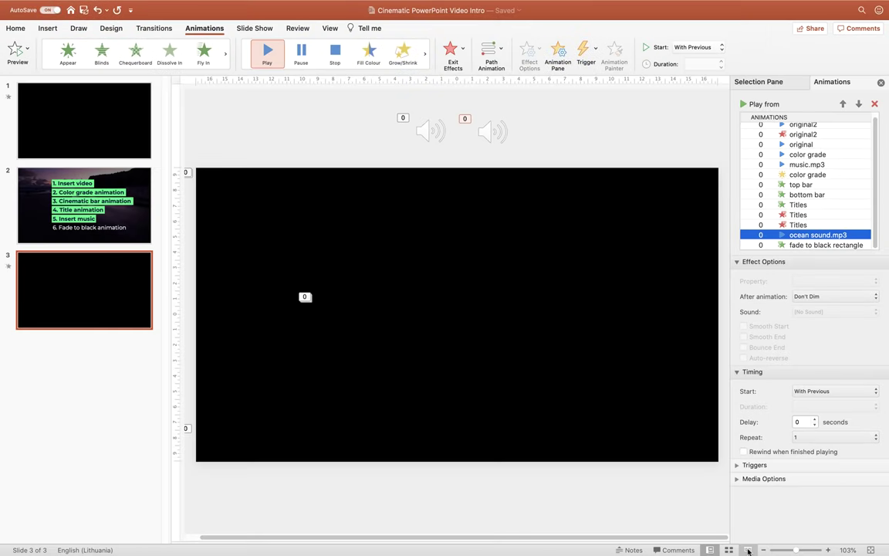
Drag the black rectangle below the slide to reveal the beach video and start the slide show.
left_click_drag(315, 212, 270, 497)
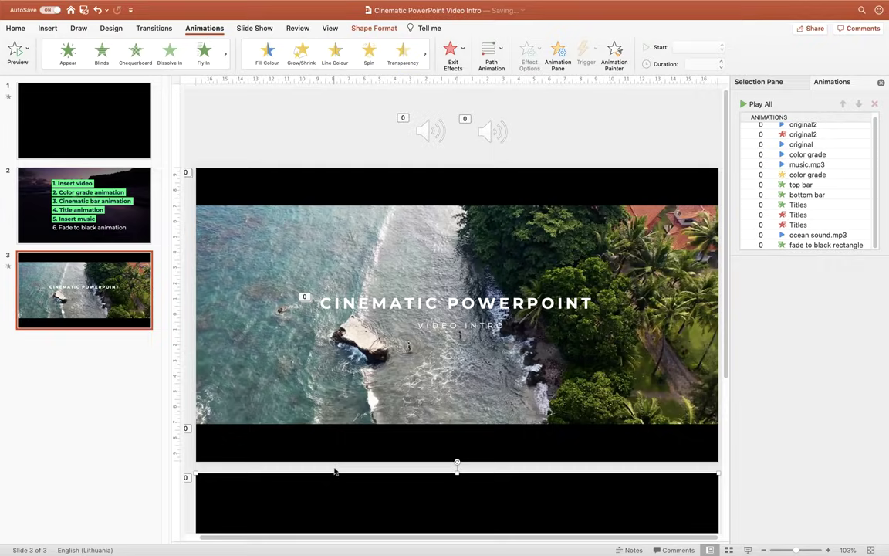
left_click(747, 550)
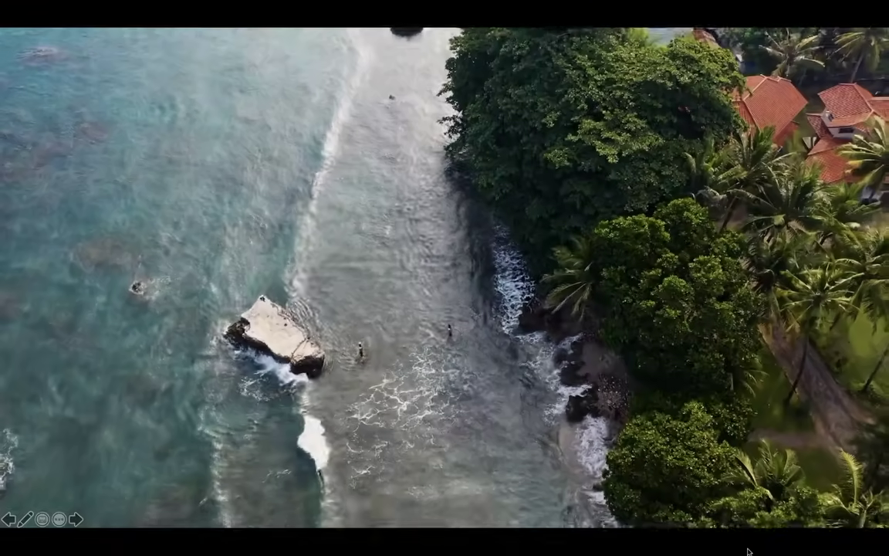